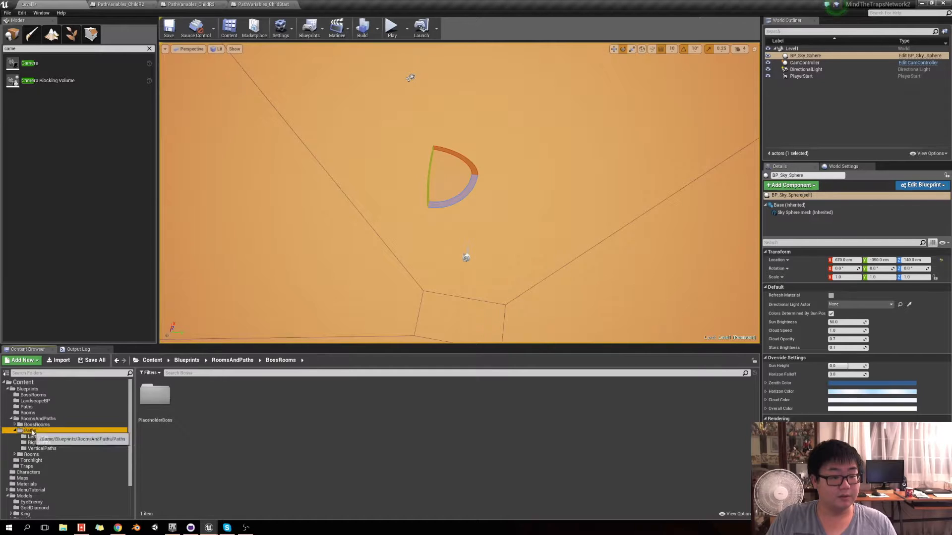
Create a child Blueprint of RoomVariables in the RoomsAndPaths folder and name it RoomVariables_Child1
{"action": "left_click", "coordinate": [31, 454]}
{"action": "double_click", "coordinate": [155, 396]}
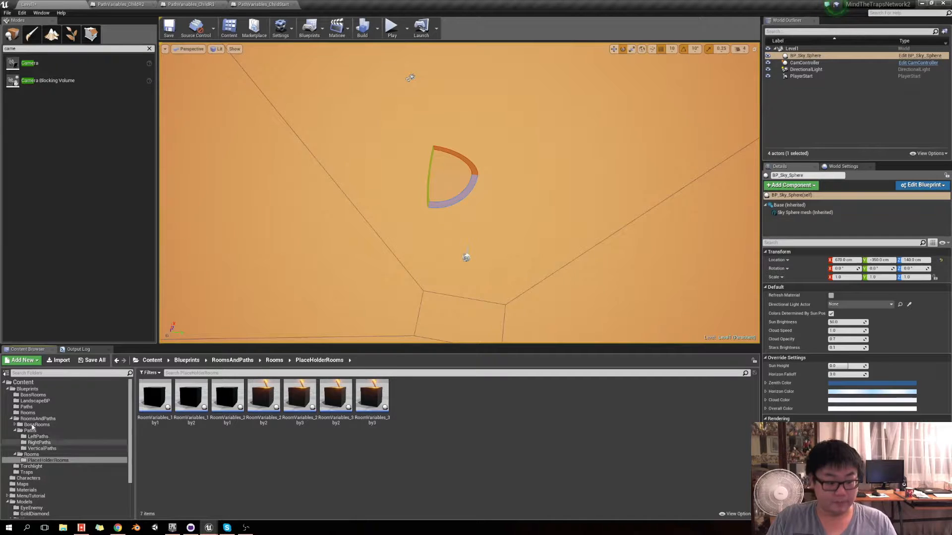
{"action": "left_click", "coordinate": [37, 418]}
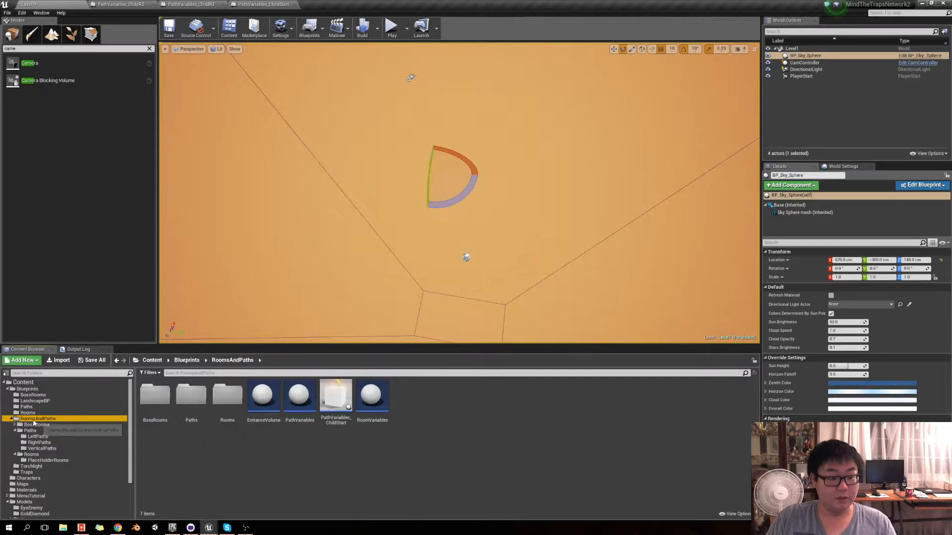
{"action": "right_click", "coordinate": [369, 410]}
{"action": "left_click", "coordinate": [405, 261]}
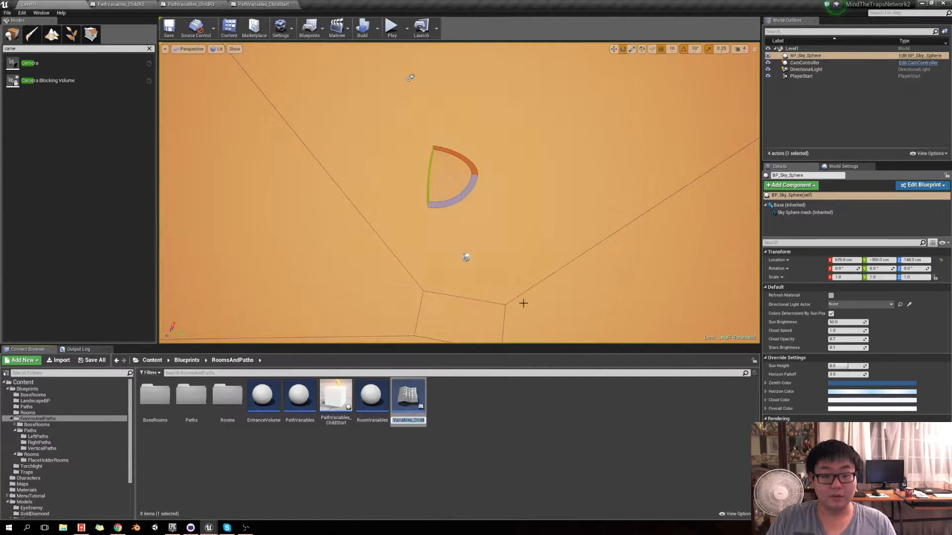
{"action": "type", "text": "R1"}
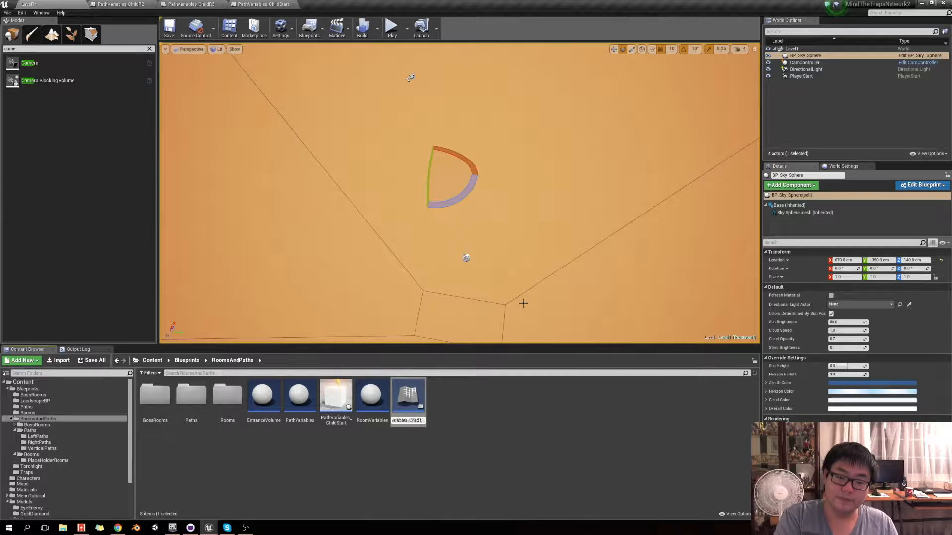
{"action": "key", "text": "Return"}
{"action": "left_click", "coordinate": [451, 448]}
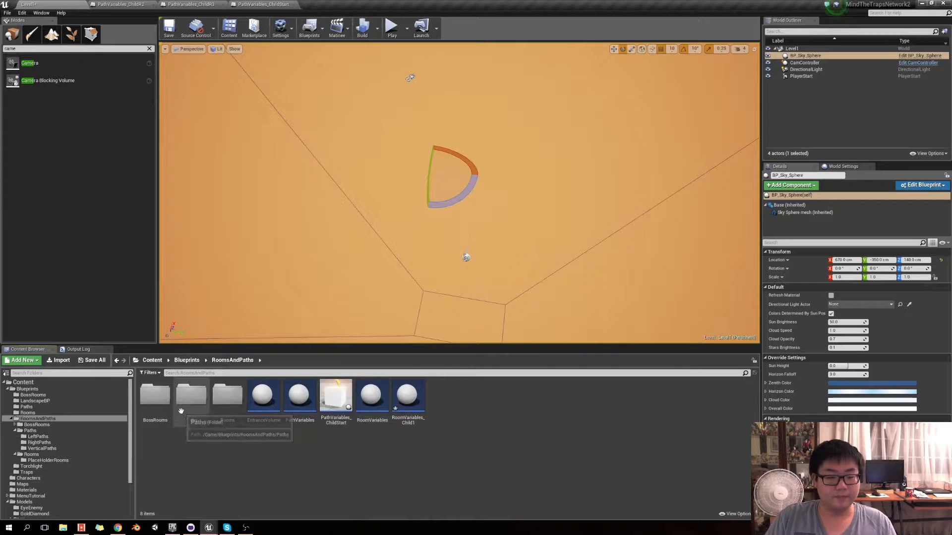
Move RoomVariables_Child1 from RoomsAndPaths into the Rooms folder
{"action": "double_click", "coordinate": [227, 399]}
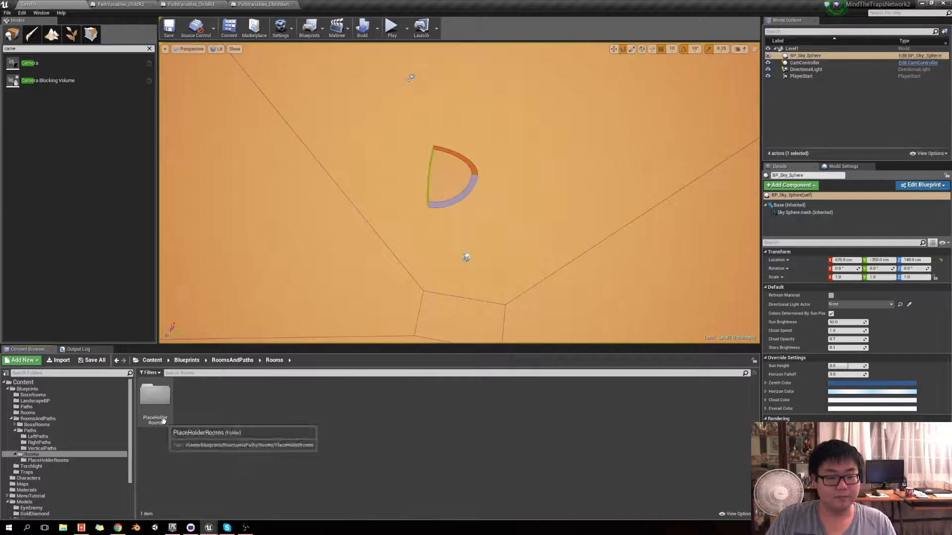
{"action": "left_click", "coordinate": [50, 430]}
{"action": "left_click", "coordinate": [37, 419]}
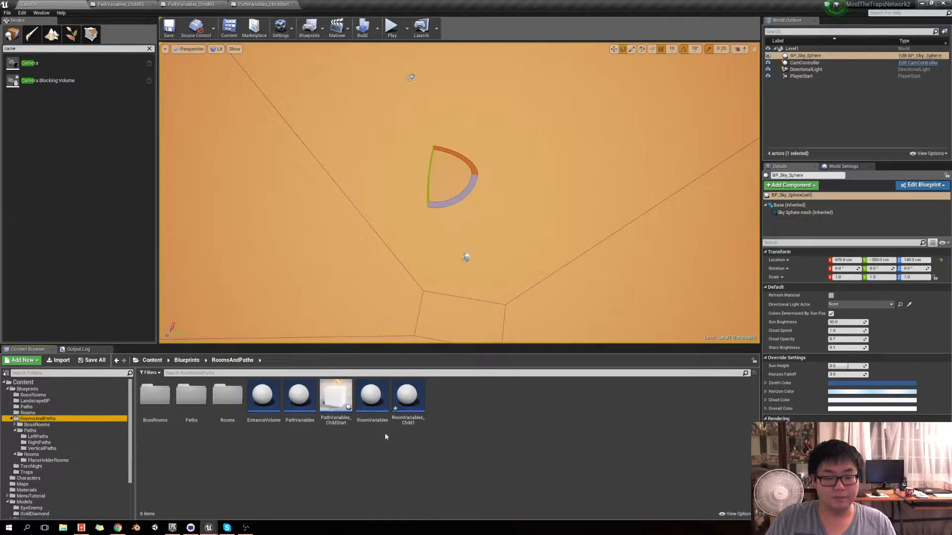
{"action": "left_click_drag", "start_coordinate": [408, 399], "coordinate": [227, 419]}
{"action": "left_click", "coordinate": [229, 417]}
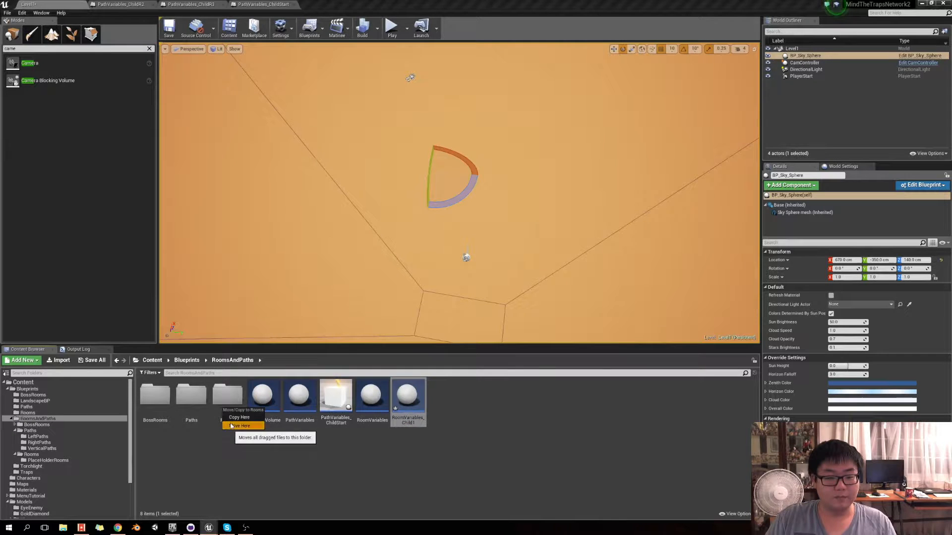
Open the RoomVariables_Child1 Blueprint from the Rooms folder and display its Construction Script graph
{"action": "double_click", "coordinate": [227, 397]}
{"action": "double_click", "coordinate": [191, 399]}
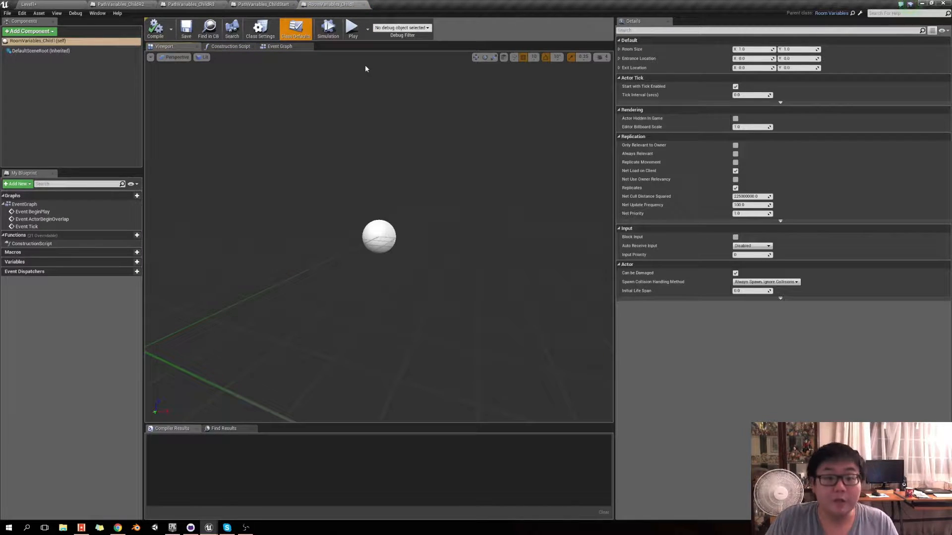
{"action": "left_click", "coordinate": [79, 4]}
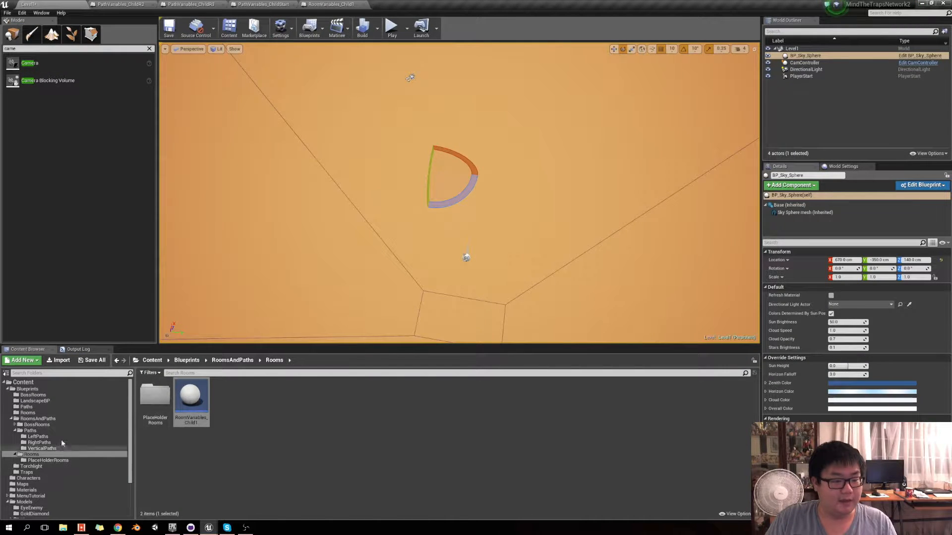
{"action": "left_click", "coordinate": [42, 419]}
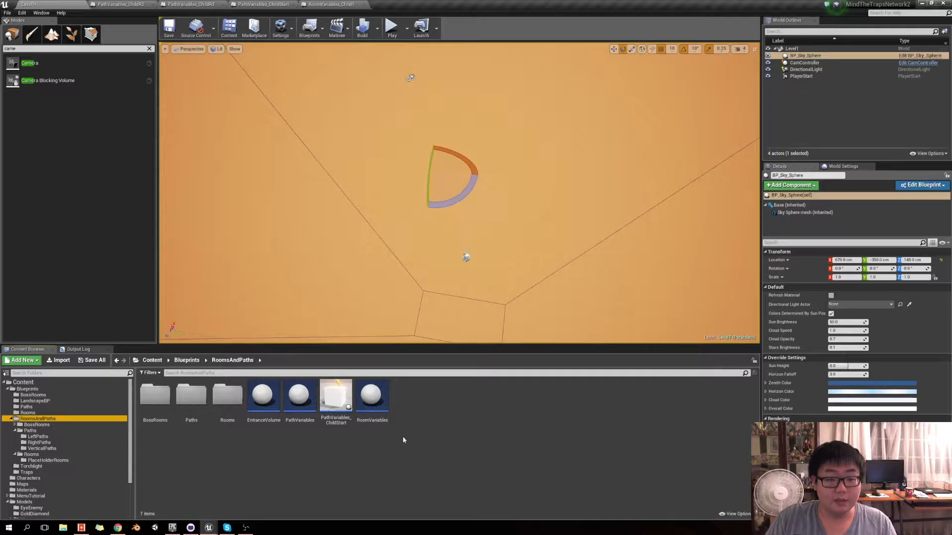
{"action": "left_click", "coordinate": [321, 4]}
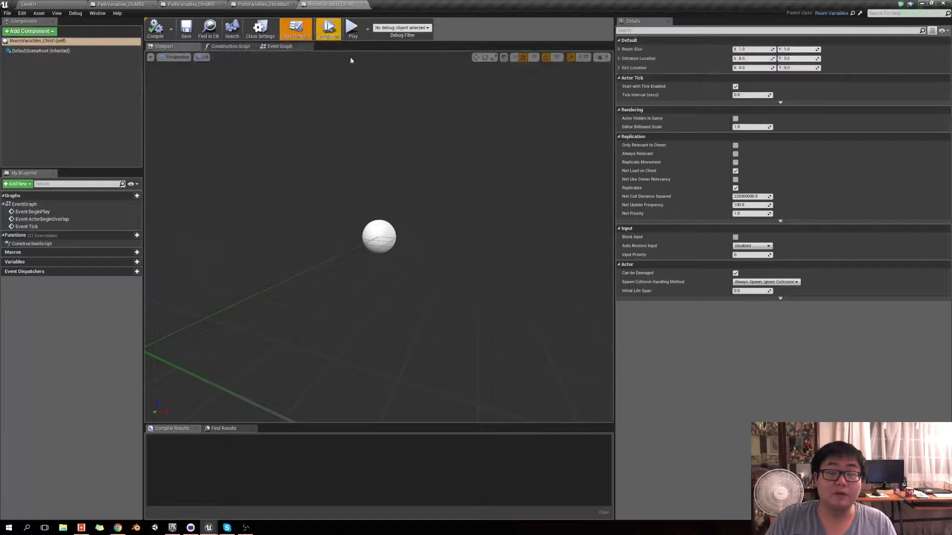
{"action": "left_click", "coordinate": [229, 46]}
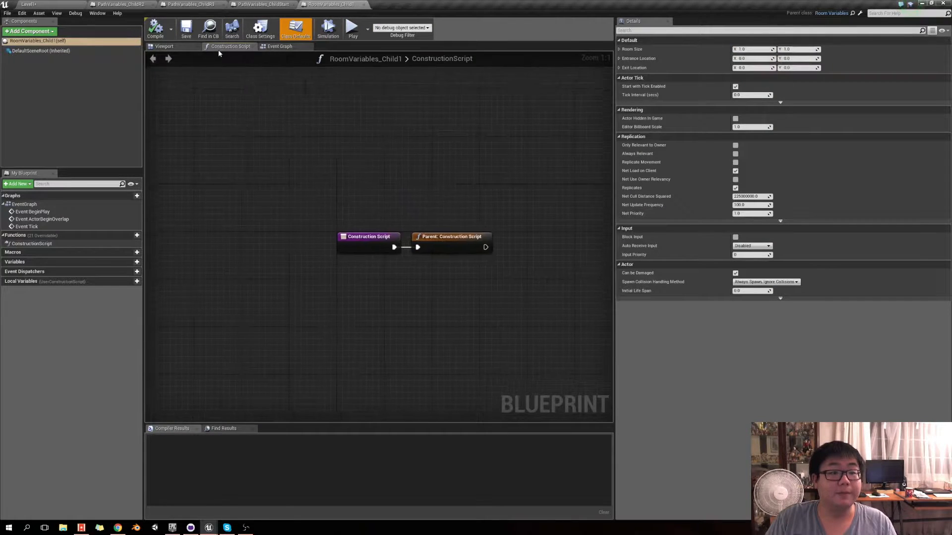
{"action": "right_click", "coordinate": [419, 236]}
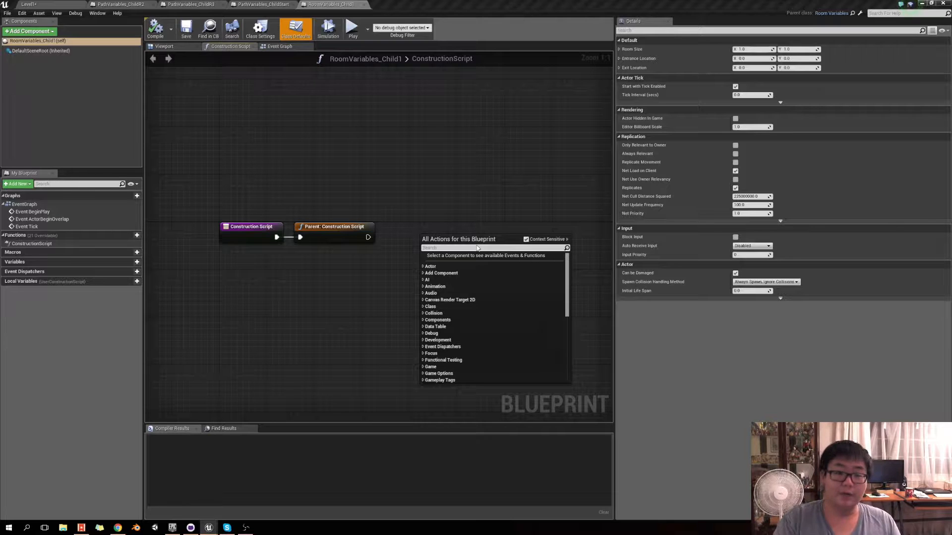
{"action": "left_click", "coordinate": [412, 226]}
{"action": "right_click", "coordinate": [414, 227]}
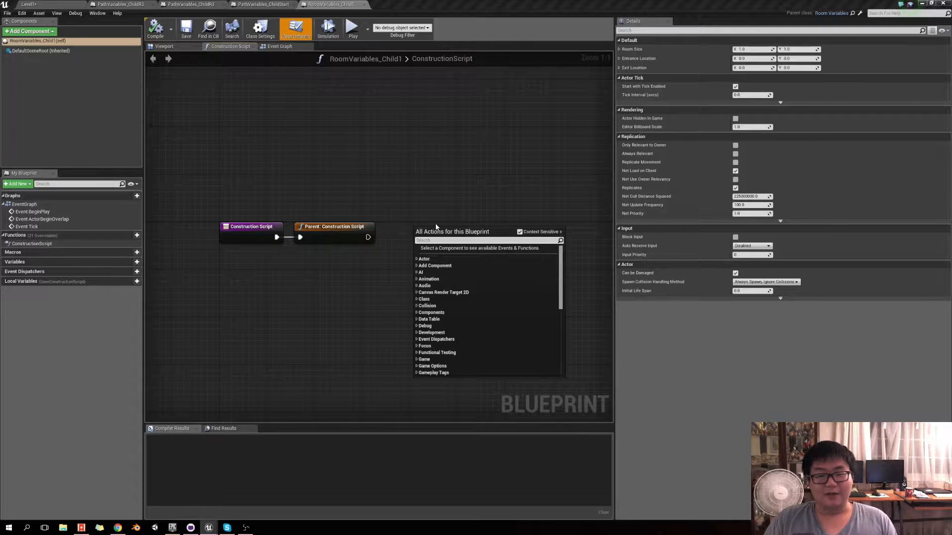
{"action": "right_click_drag", "start_coordinate": [425, 207], "coordinate": [349, 233]}
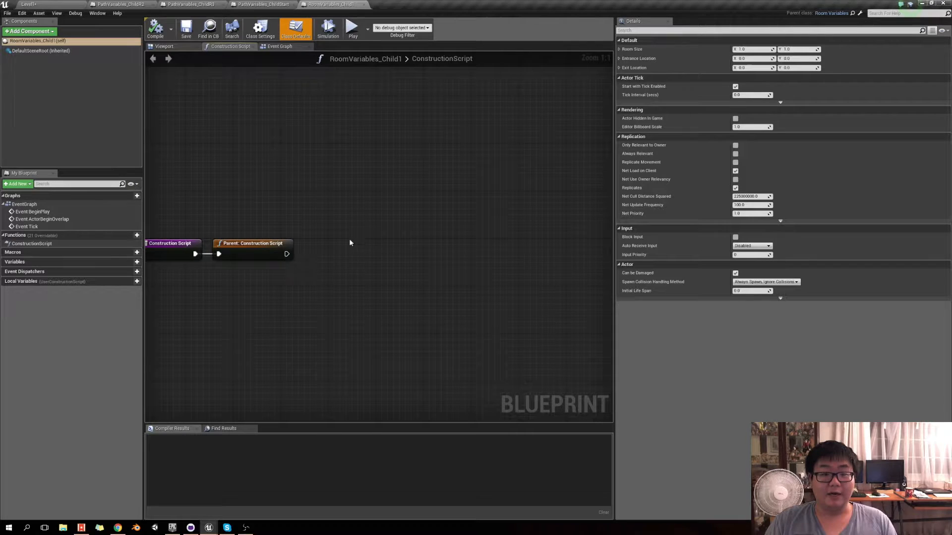
{"action": "right_click", "coordinate": [342, 251]}
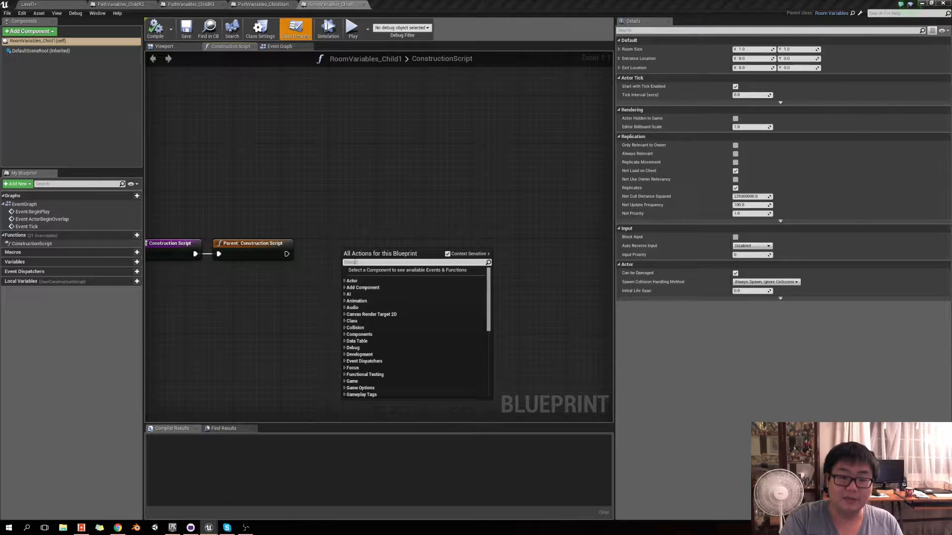
{"action": "type", "text": "s"}
{"action": "key", "text": "BackSpace"}
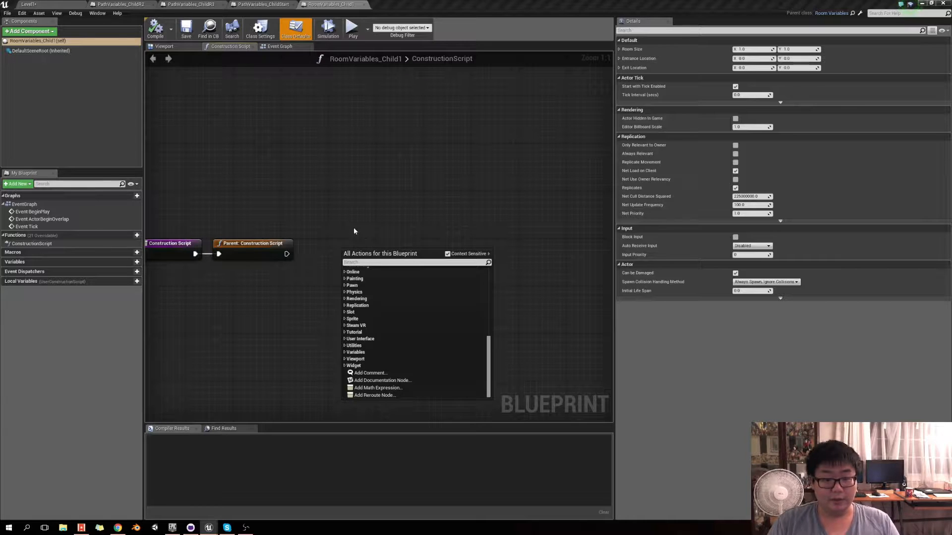
{"action": "type", "text": "set paths"}
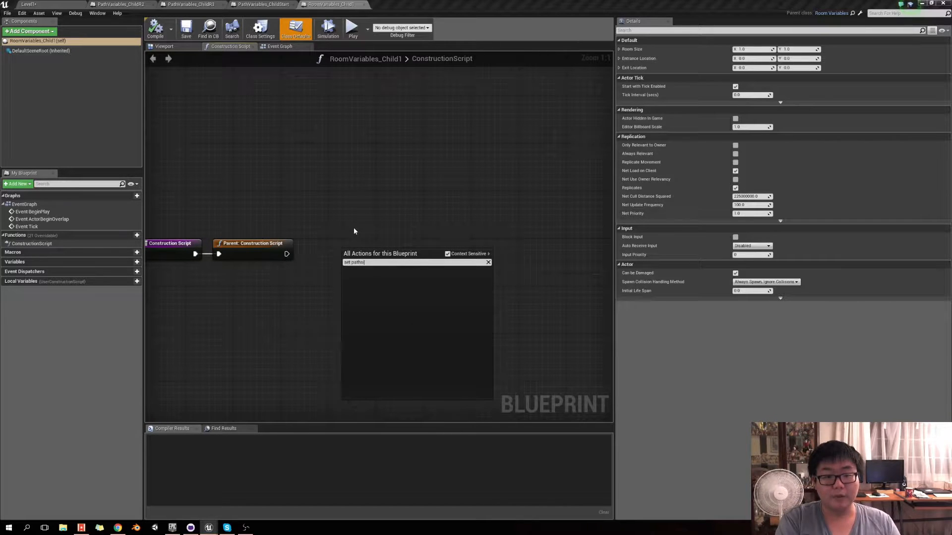
{"action": "key", "text": "BackSpace"}
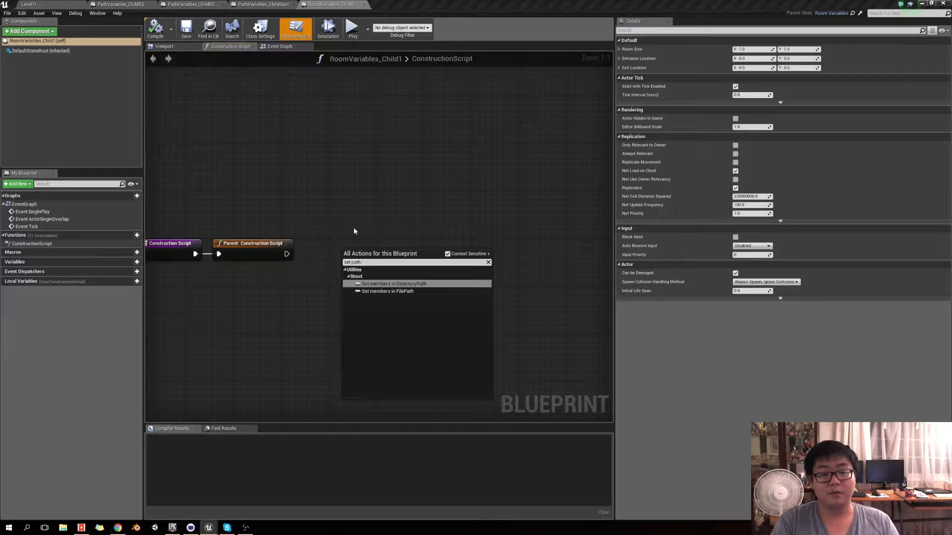
{"action": "left_click", "coordinate": [371, 208]}
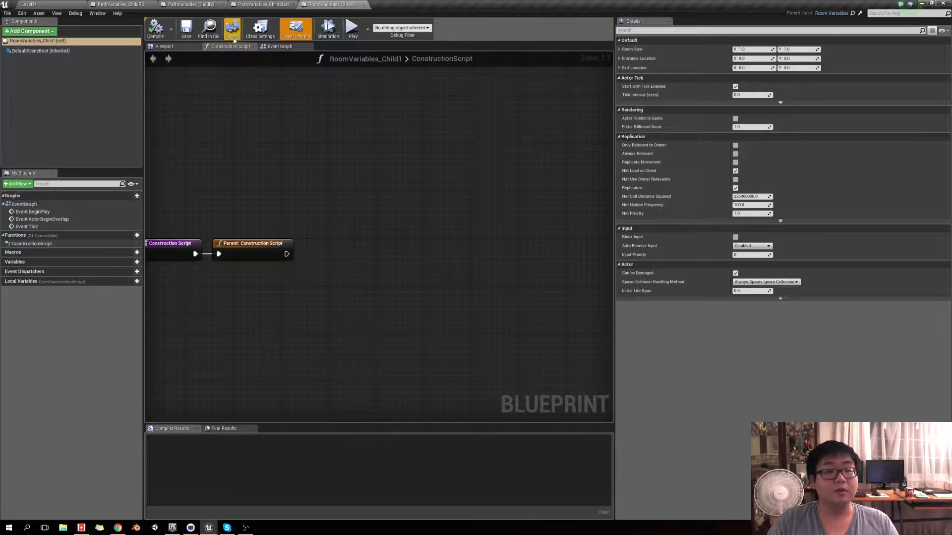
Look through the existing path Blueprints and the PlaceHolderRooms folder for reference, and return to RoomVariables_Child1's Construction Script
{"action": "left_click", "coordinate": [263, 3]}
{"action": "left_click", "coordinate": [173, 4]}
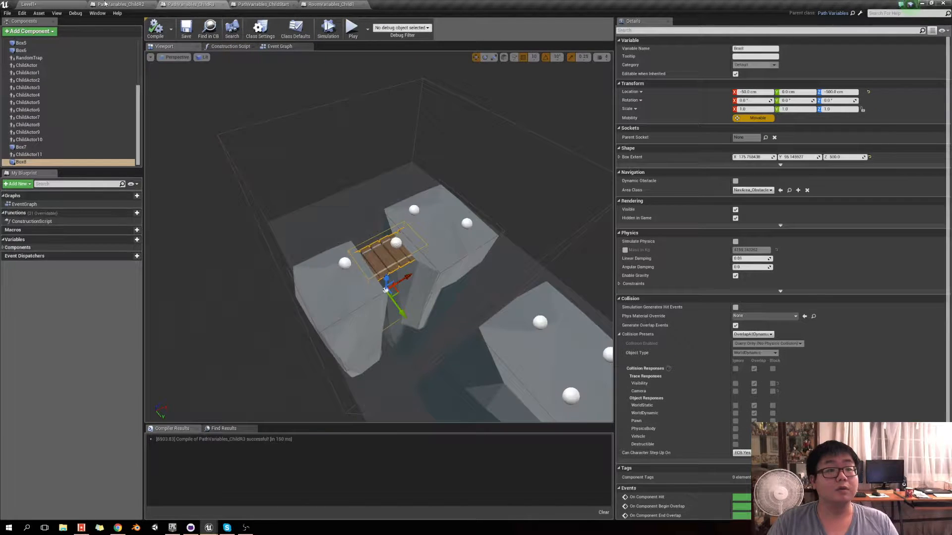
{"action": "left_click", "coordinate": [30, 4]}
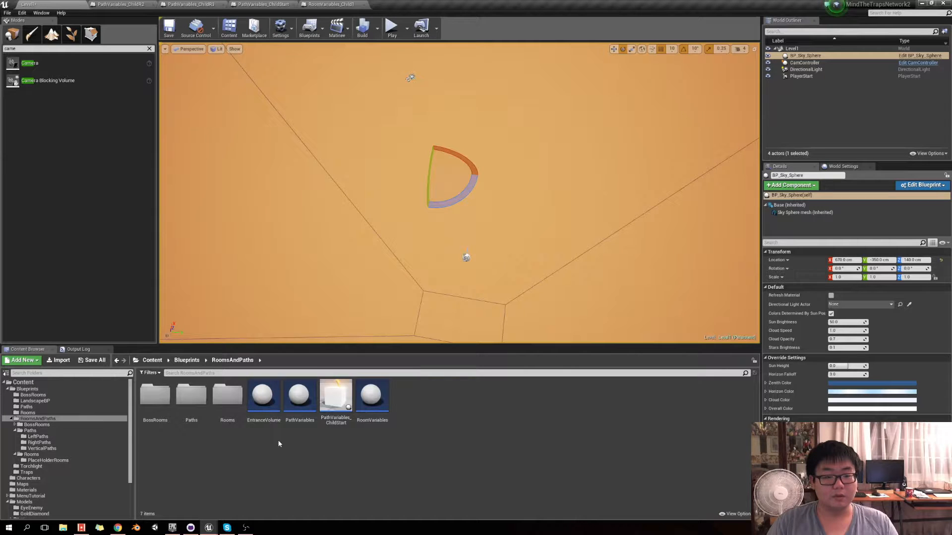
{"action": "double_click", "coordinate": [227, 395]}
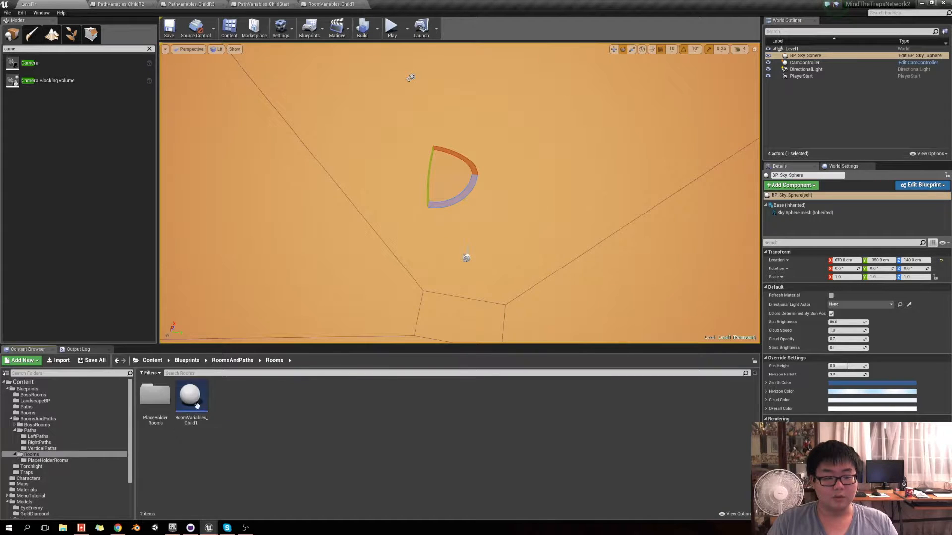
{"action": "double_click", "coordinate": [155, 395]}
{"action": "double_click", "coordinate": [154, 394]}
{"action": "left_click_drag", "start_coordinate": [399, 5], "coordinate": [1, 149]}
{"action": "left_click", "coordinate": [311, 3]}
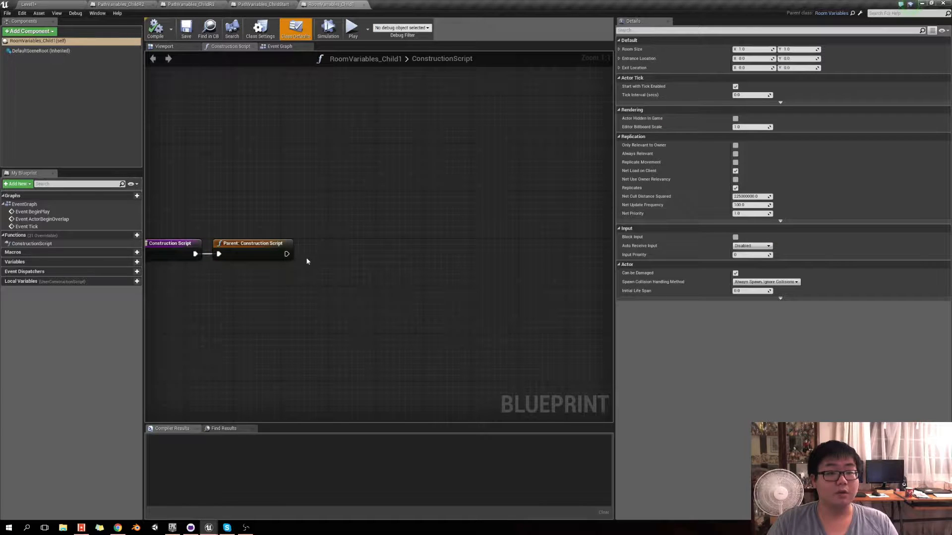
Add a Set Room Size node after the Parent: Construction Script node
{"action": "right_click", "coordinate": [308, 261]}
{"action": "type", "text": "set room siz"}
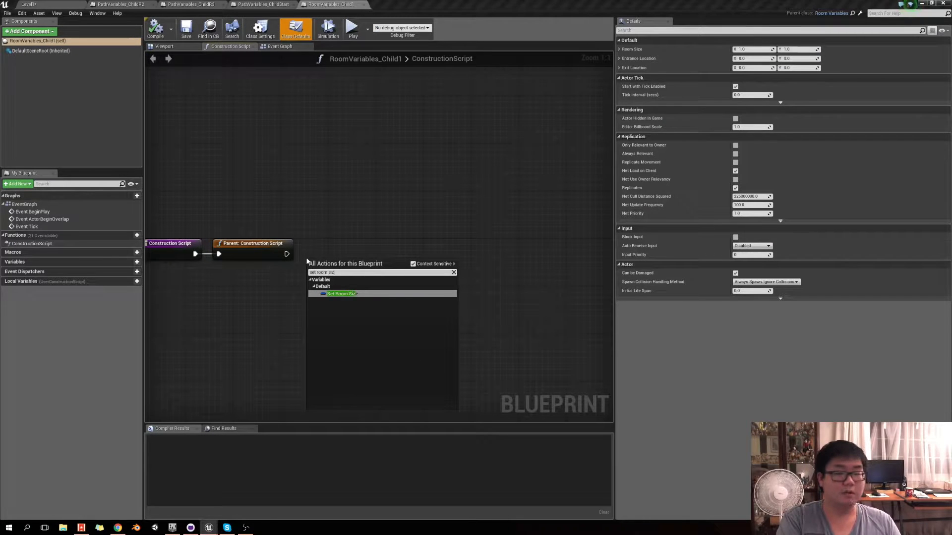
{"action": "key", "text": "Return"}
Add a Set Entrance Location node wired to the Set Room Size node's execution output and place it close beside that node
{"action": "left_click_drag", "start_coordinate": [312, 265], "coordinate": [402, 250]}
{"action": "type", "text": "set entra"}
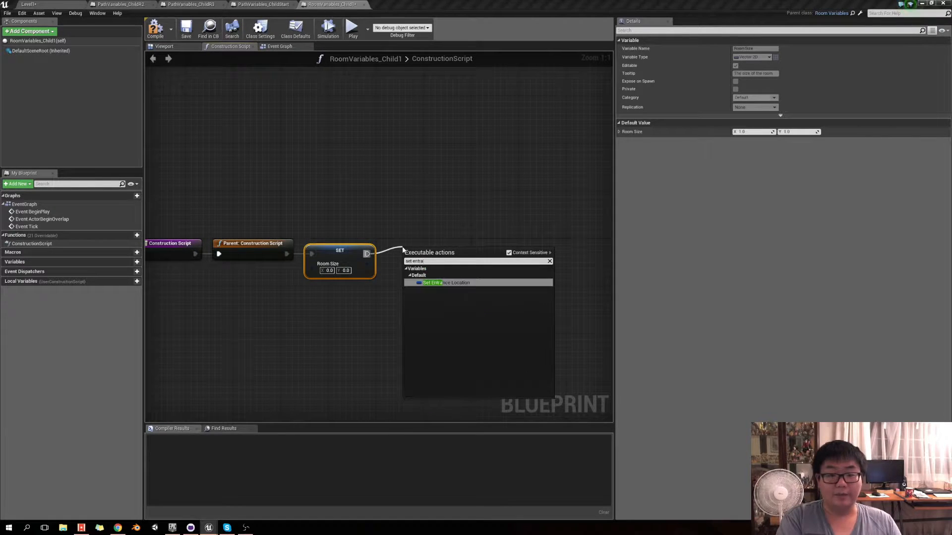
{"action": "key", "text": "Return"}
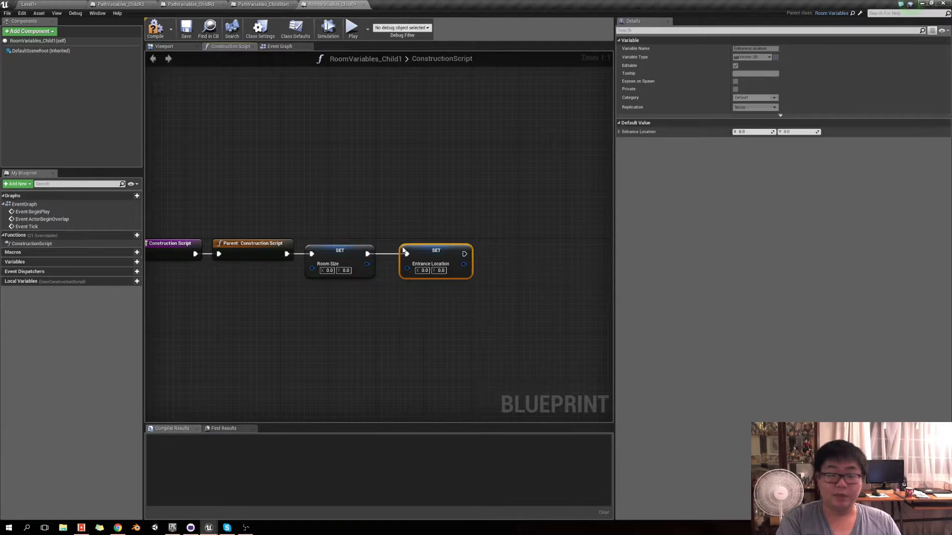
{"action": "left_click_drag", "start_coordinate": [424, 249], "coordinate": [412, 249]}
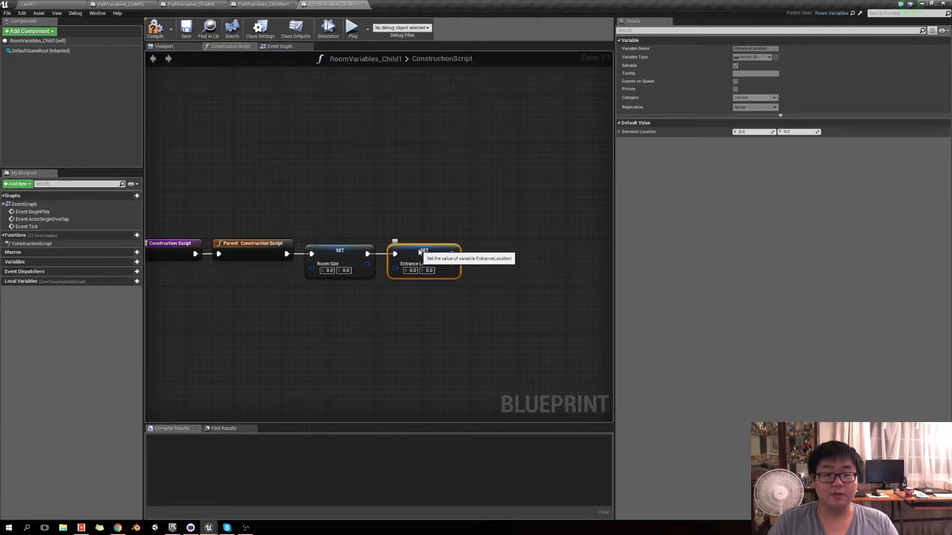
{"action": "left_click", "coordinate": [465, 225]}
{"action": "right_click_drag", "start_coordinate": [465, 224], "coordinate": [388, 230]}
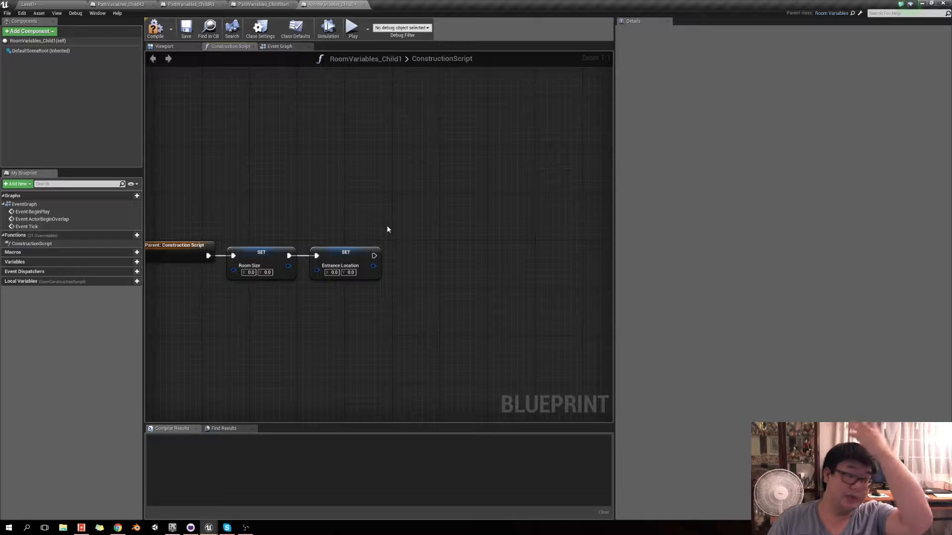
Set the Room Size to X 3 and Y 3 on its Set node
{"action": "left_click", "coordinate": [333, 252]}
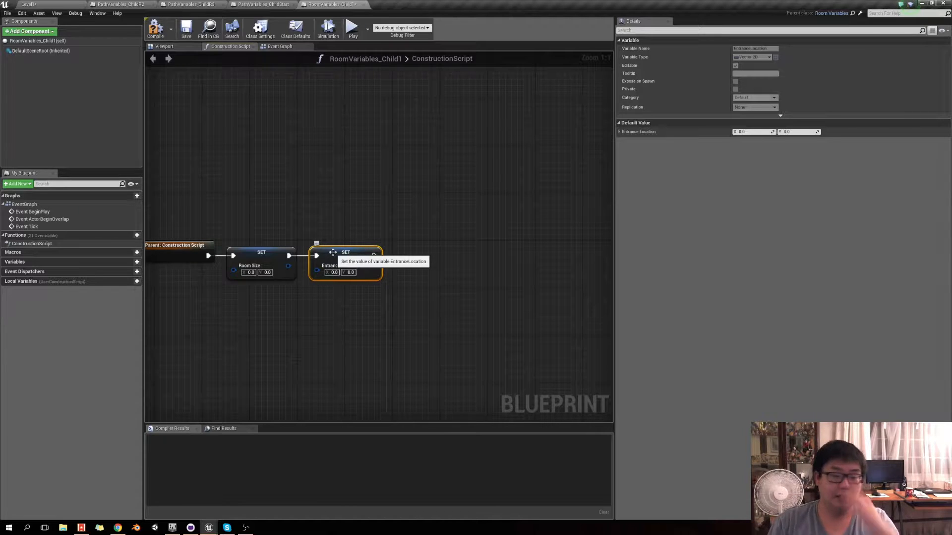
{"action": "left_click", "coordinate": [251, 272]}
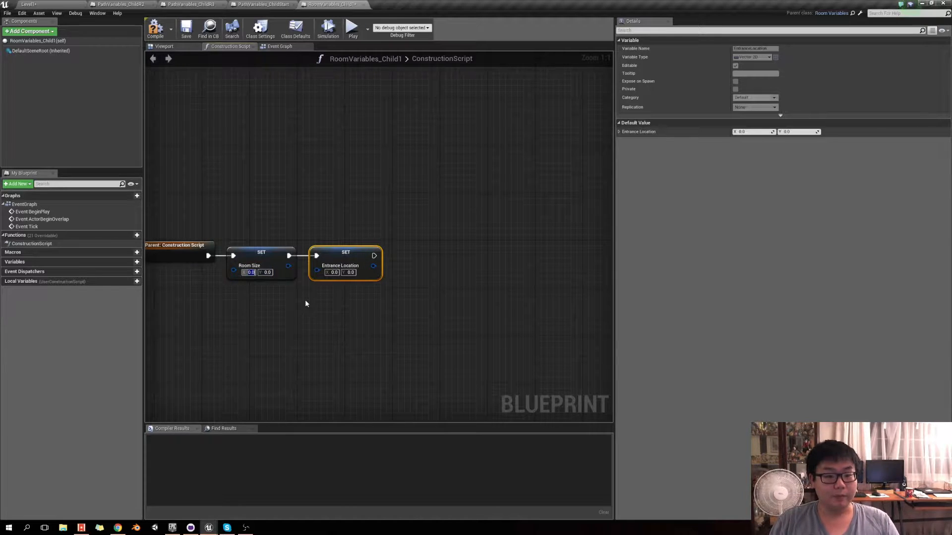
{"action": "type", "text": "3"}
{"action": "key", "text": "Tab"}
{"action": "type", "text": "3"}
{"action": "key", "text": "Return"}
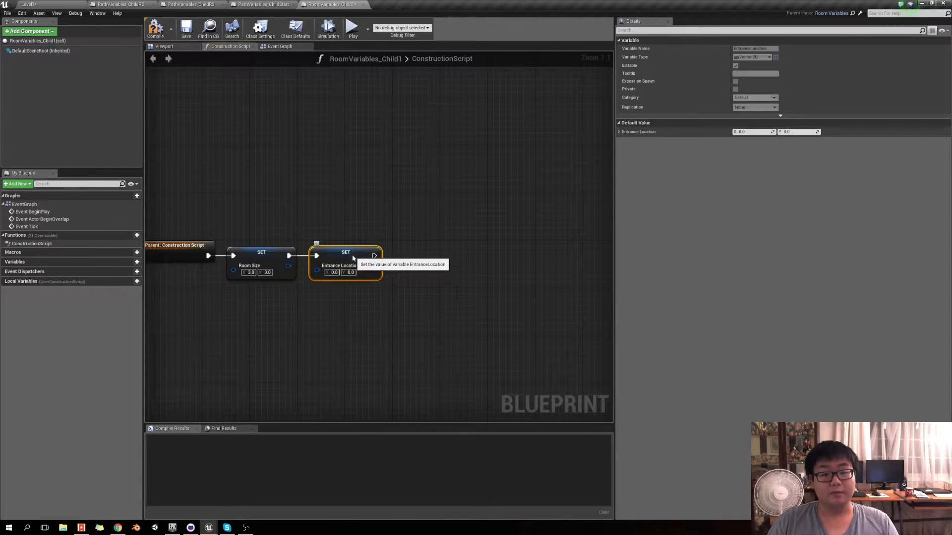
Set the Entrance Location to X 1 and Y 2 on its Set node
{"action": "left_click", "coordinate": [334, 273]}
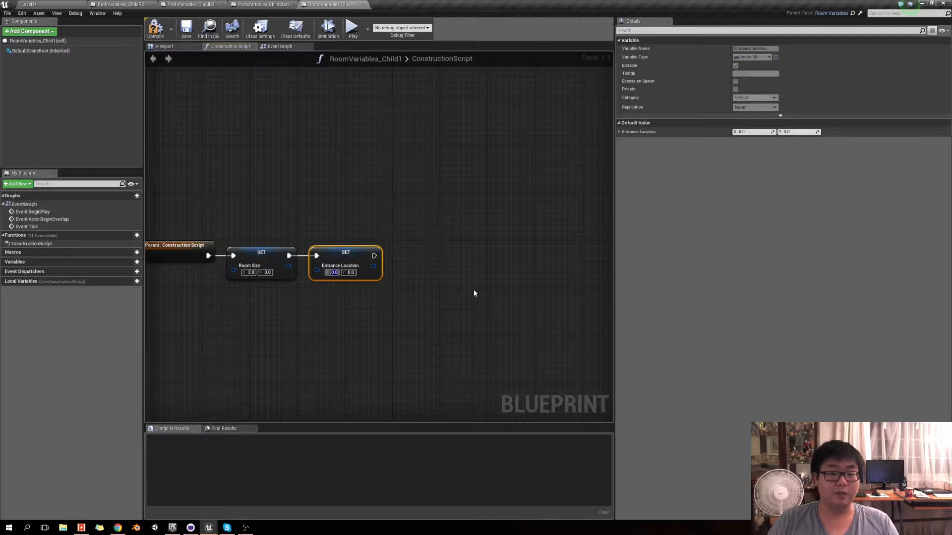
{"action": "type", "text": "1"}
{"action": "left_click", "coordinate": [345, 272]}
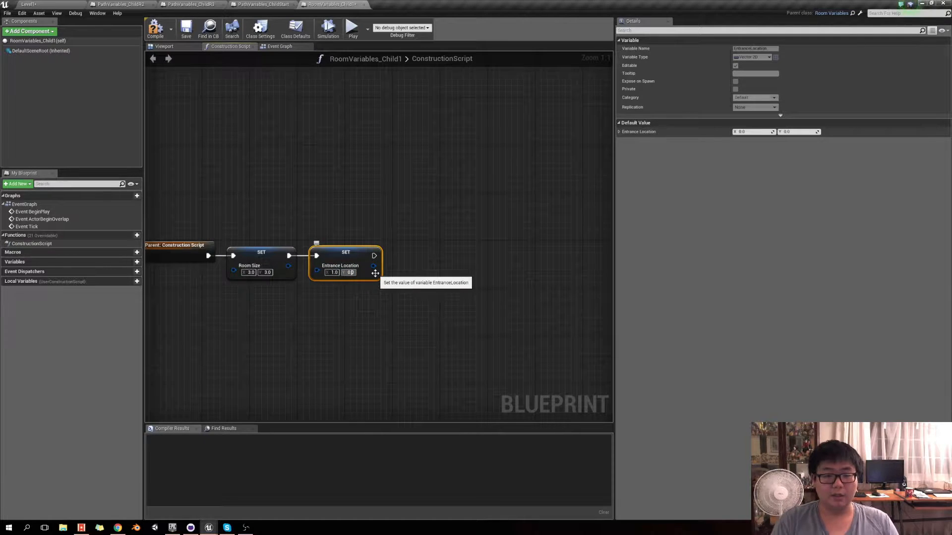
{"action": "type", "text": "0"}
{"action": "key", "text": "BackSpace"}
{"action": "type", "text": "2"}
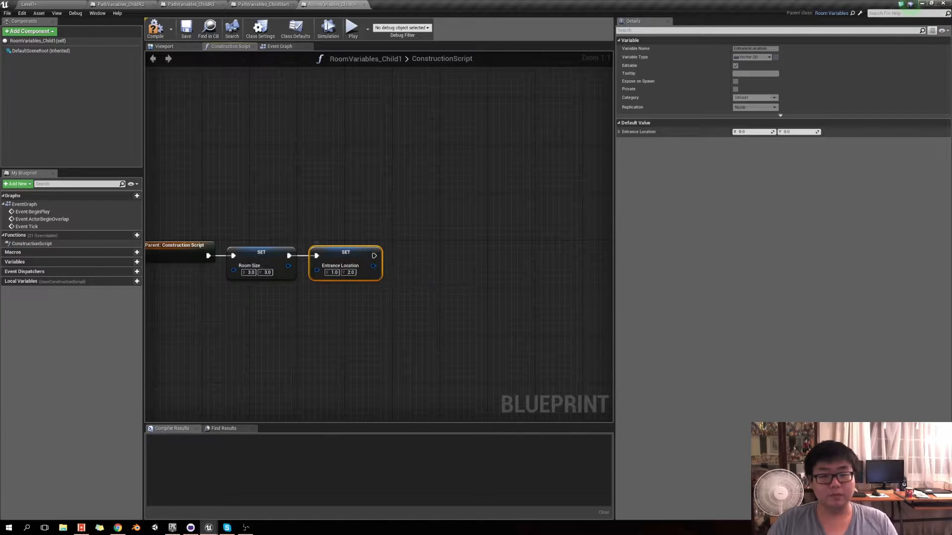
Add a Set Exit Location node wired directly after the Set Entrance Location node
{"action": "right_click_drag", "start_coordinate": [391, 265], "coordinate": [384, 266]}
{"action": "right_click", "coordinate": [384, 268]}
{"action": "type", "text": "set exit"}
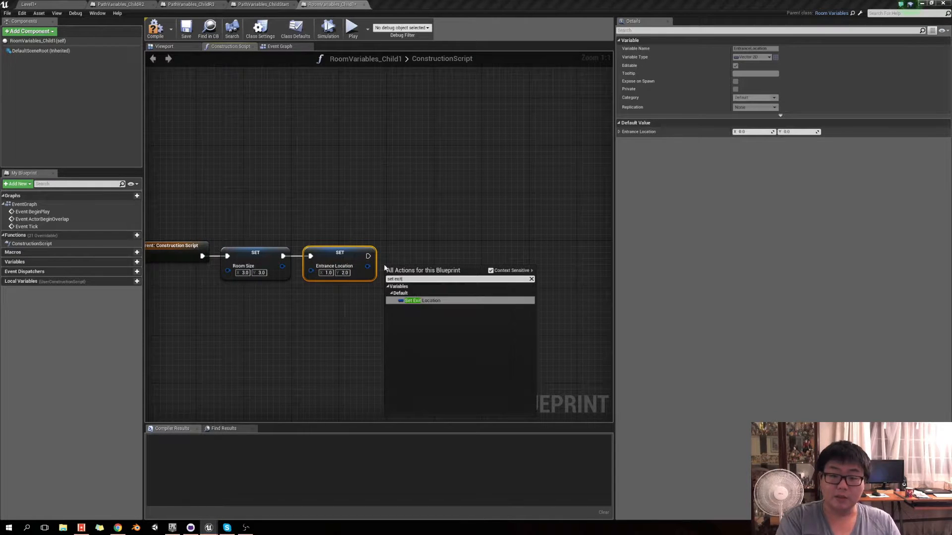
{"action": "key", "text": "Return"}
{"action": "left_click_drag", "start_coordinate": [394, 274], "coordinate": [398, 253]}
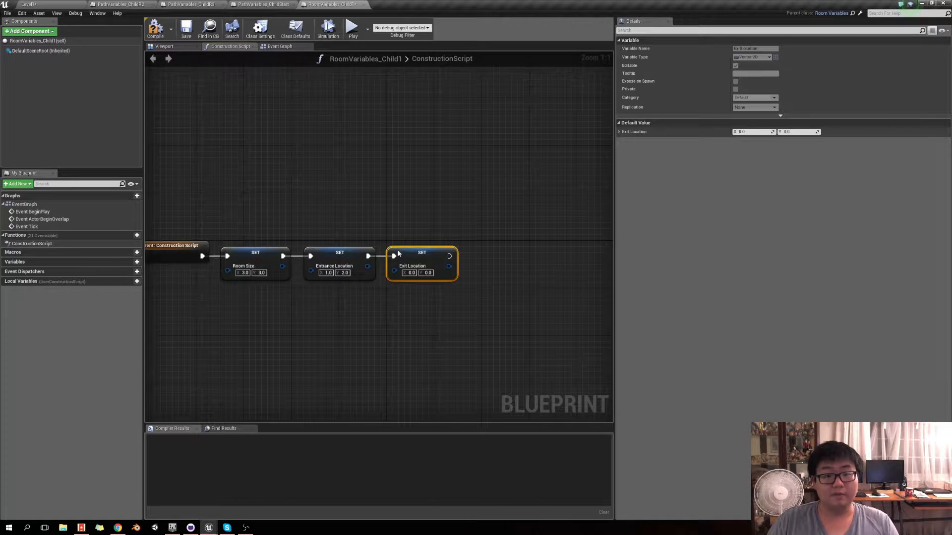
Set the Exit Location to X 3 and Y 2 on its Set node and save all assets
{"action": "right_click_drag", "start_coordinate": [396, 314], "coordinate": [308, 306]}
{"action": "left_click", "coordinate": [323, 266]}
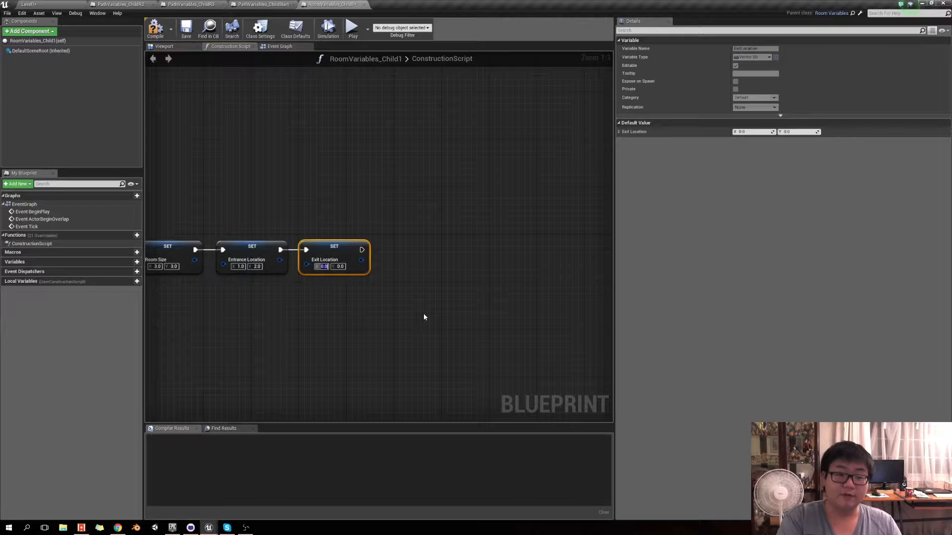
{"action": "type", "text": "3"}
{"action": "key", "text": "Tab"}
{"action": "type", "text": "2"}
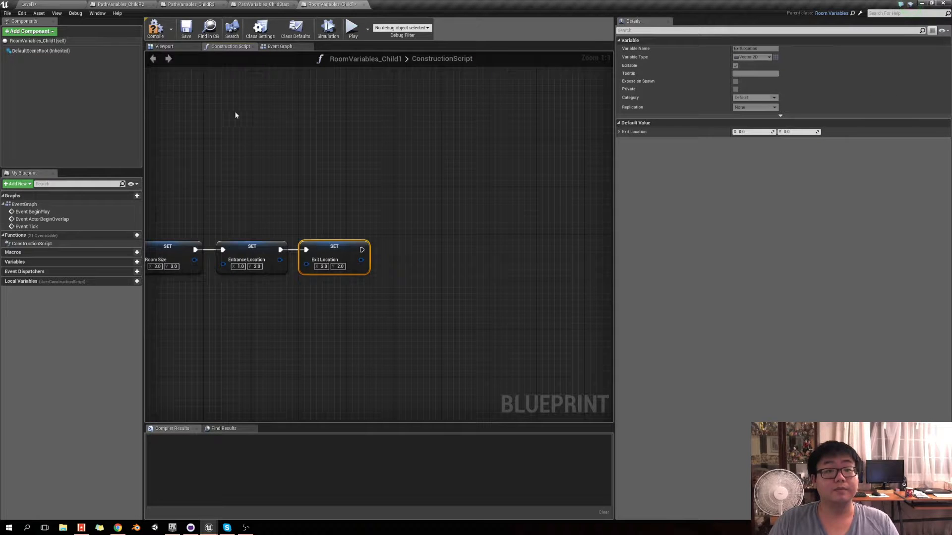
{"action": "key", "text": "ctrl+shift+s"}
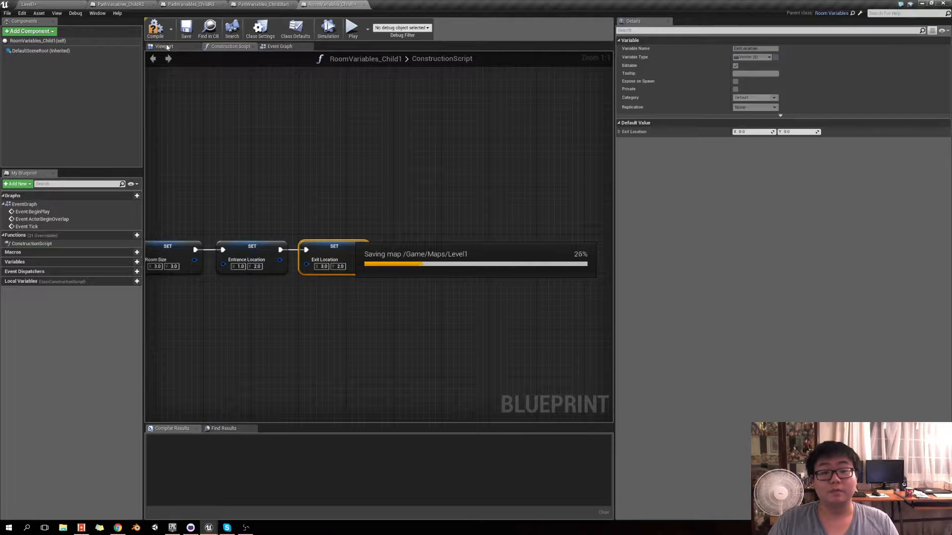
Add a Cube component to the Blueprint while viewing its 3D preview
{"action": "left_click", "coordinate": [164, 46]}
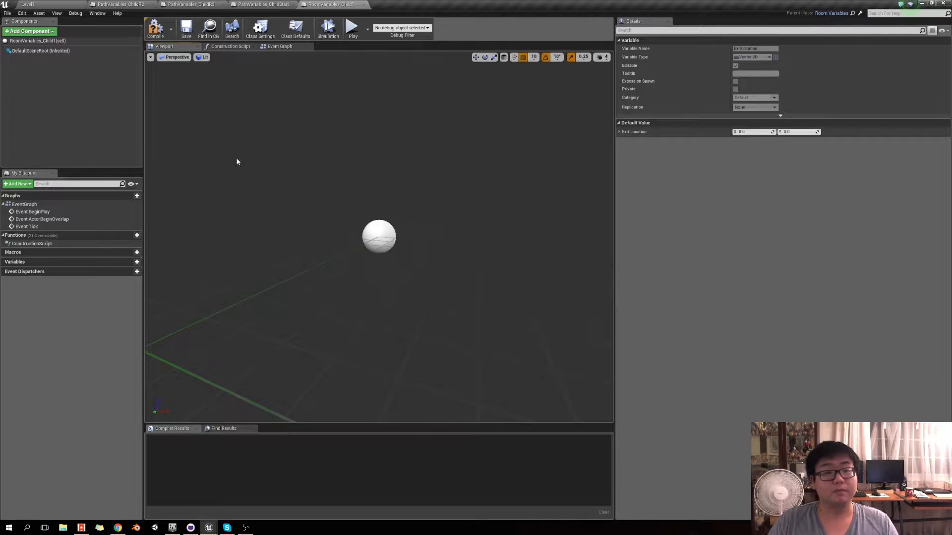
{"action": "left_click", "coordinate": [26, 32]}
{"action": "type", "text": "cube"}
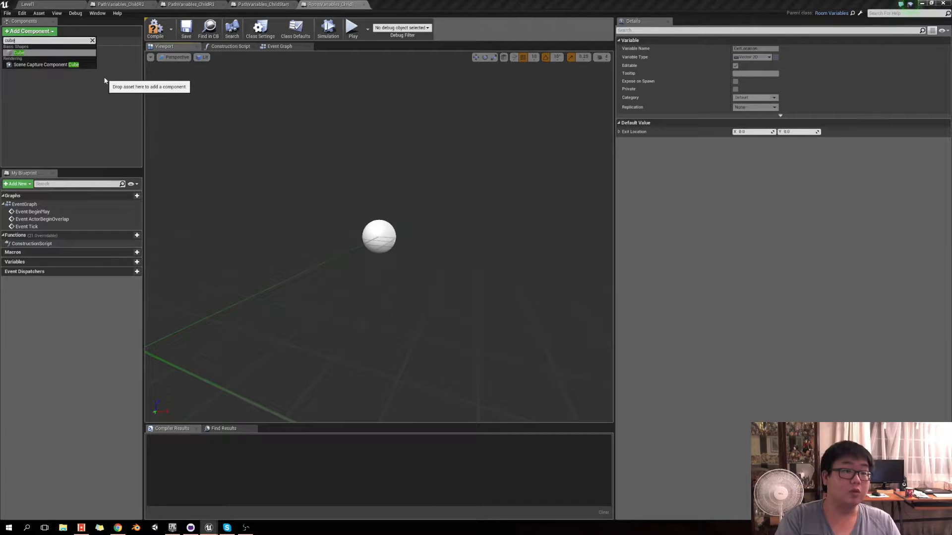
{"action": "key", "text": "Return"}
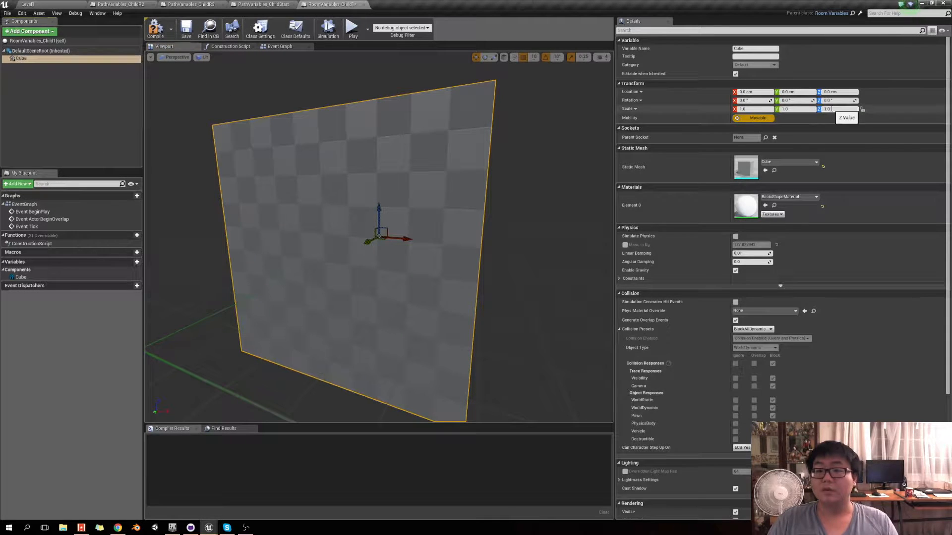
Scale the Cube to X 30, Y 30 and Z 50, and set its Z location to -2500 cm
{"action": "left_click", "coordinate": [754, 109]}
{"action": "type", "text": "30"}
{"action": "key", "text": "Tab"}
{"action": "type", "text": "30"}
{"action": "key", "text": "Tab"}
{"action": "type", "text": "30"}
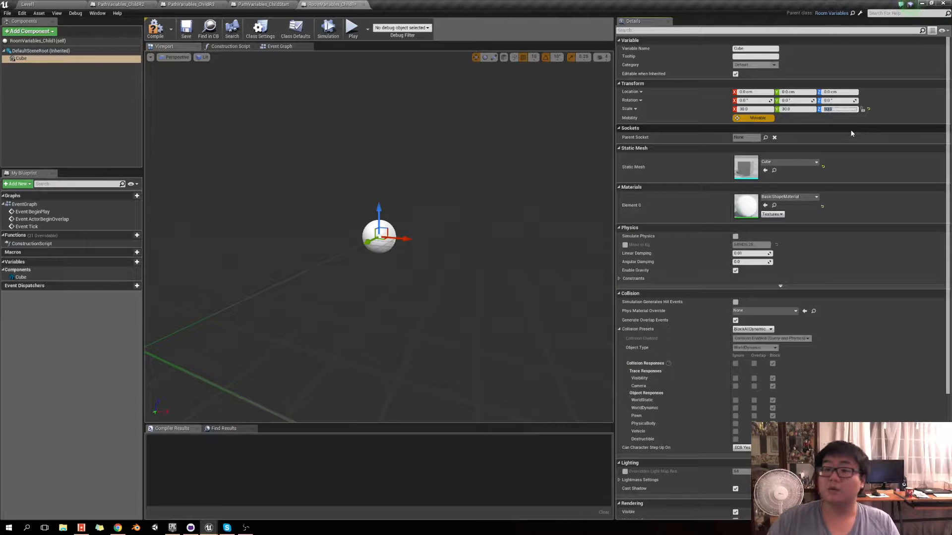
{"action": "left_click", "coordinate": [798, 83]}
{"action": "left_click", "coordinate": [798, 84]}
{"action": "left_click", "coordinate": [844, 93]}
{"action": "type", "text": "-2500"}
{"action": "key", "text": "Return"}
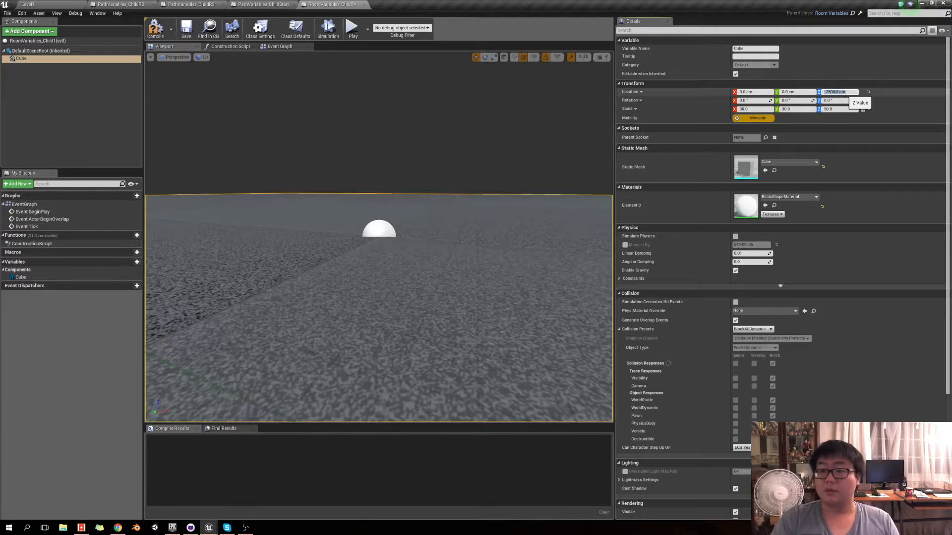
Apply the DullStone material to the Cube
{"action": "key", "text": "s"}
{"action": "mouse_move", "coordinate": [379, 238]}
{"action": "right_mouse_down"}
{"action": "mouse_move", "coordinate": [384, 232]}
{"action": "mouse_move", "coordinate": [327, 196]}
{"action": "mouse_move", "coordinate": [382, 228]}
{"action": "right_mouse_up"}
{"action": "left_click", "coordinate": [796, 197]}
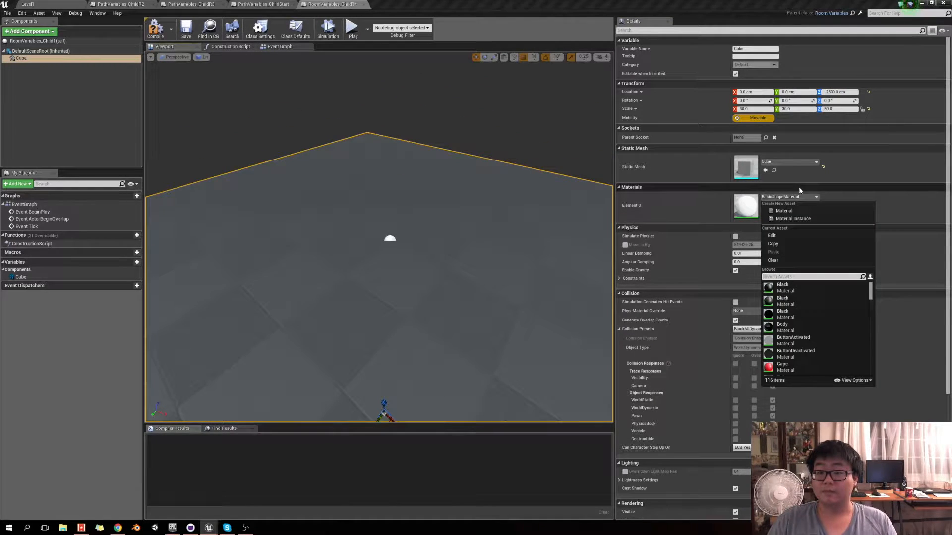
{"action": "type", "text": "st"}
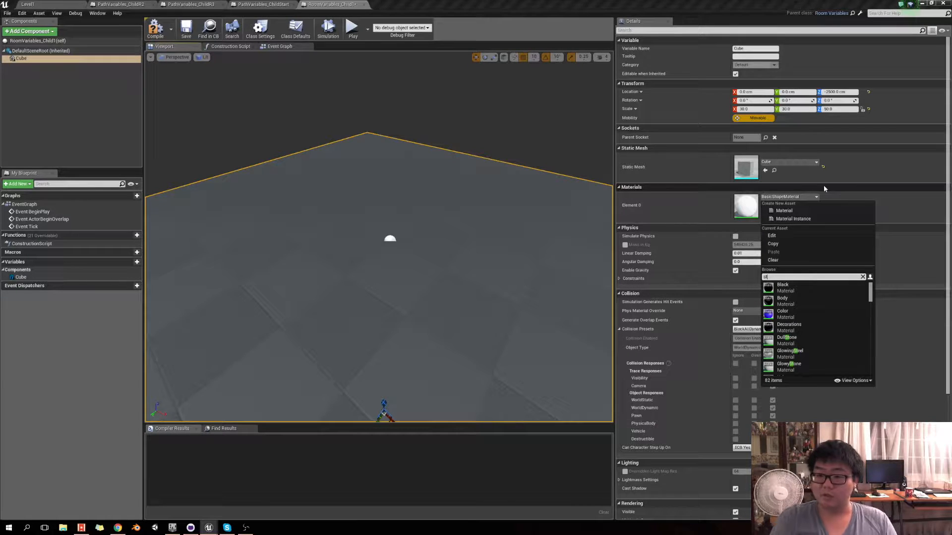
{"action": "left_click", "coordinate": [785, 339]}
{"action": "right_click_drag", "start_coordinate": [492, 217], "coordinate": [419, 210]}
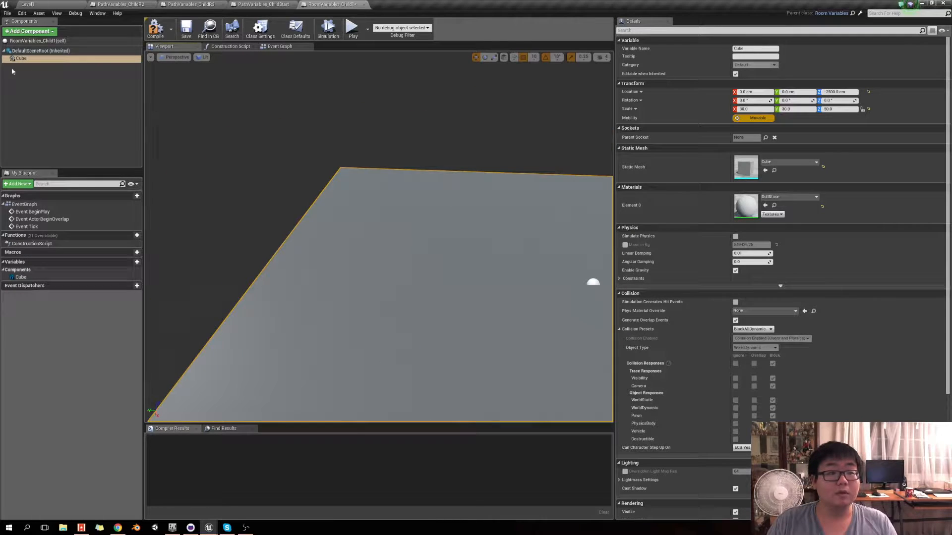
{"action": "left_click", "coordinate": [29, 31]}
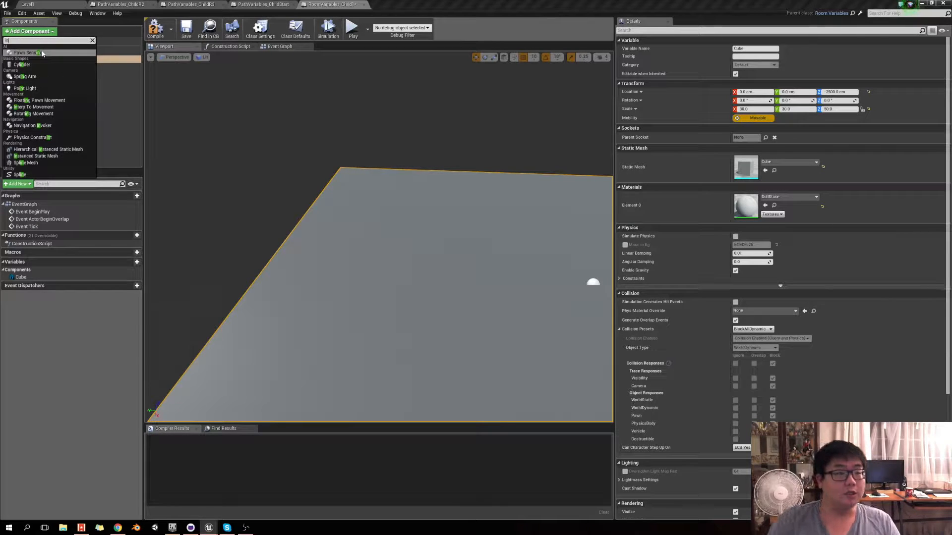
{"action": "key", "text": "Escape"}
{"action": "type", "text": "he"}
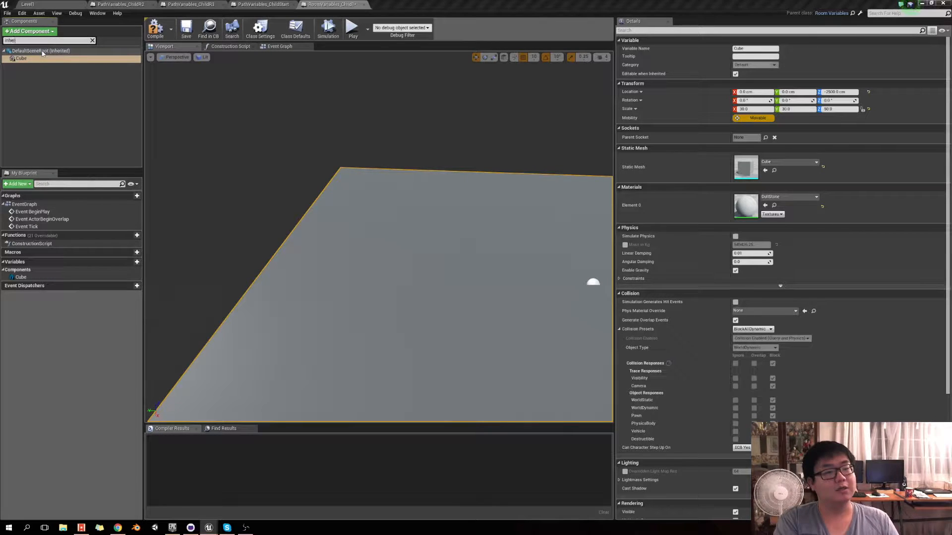
{"action": "key", "text": "BackSpace"}
{"action": "key", "text": "BackSpace"}
{"action": "key", "text": "BackSpace"}
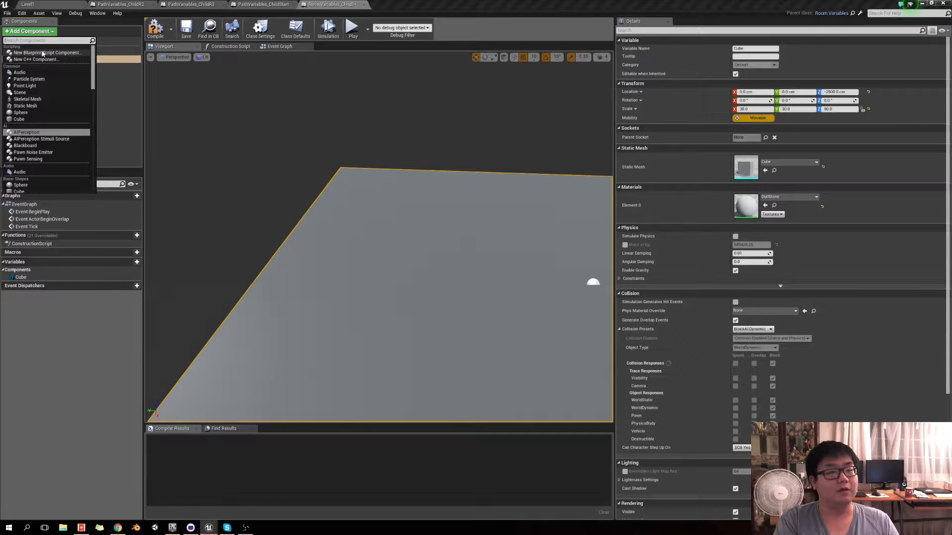
{"action": "scroll", "coordinate": [90, 87], "scroll_direction": "down", "scroll_amount": 5}
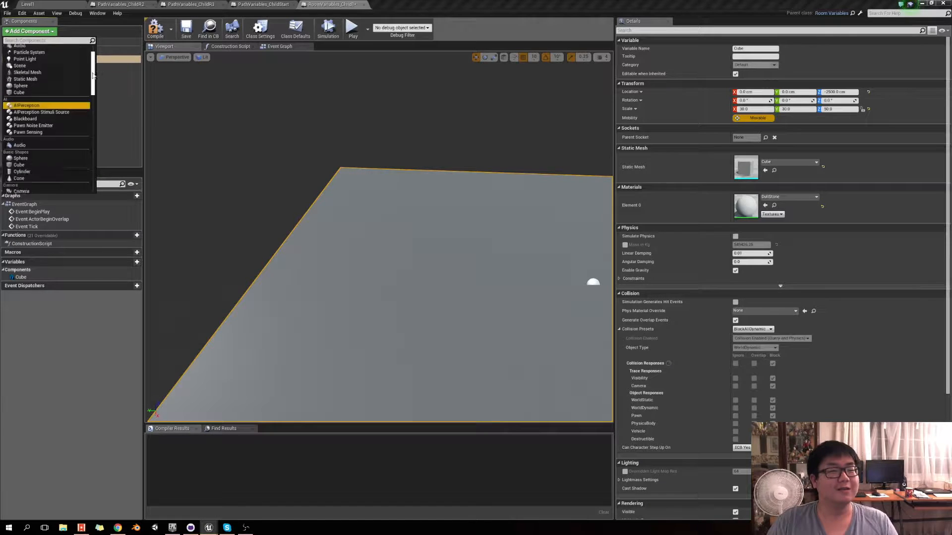
{"action": "left_click_drag", "start_coordinate": [89, 87], "coordinate": [94, 131]}
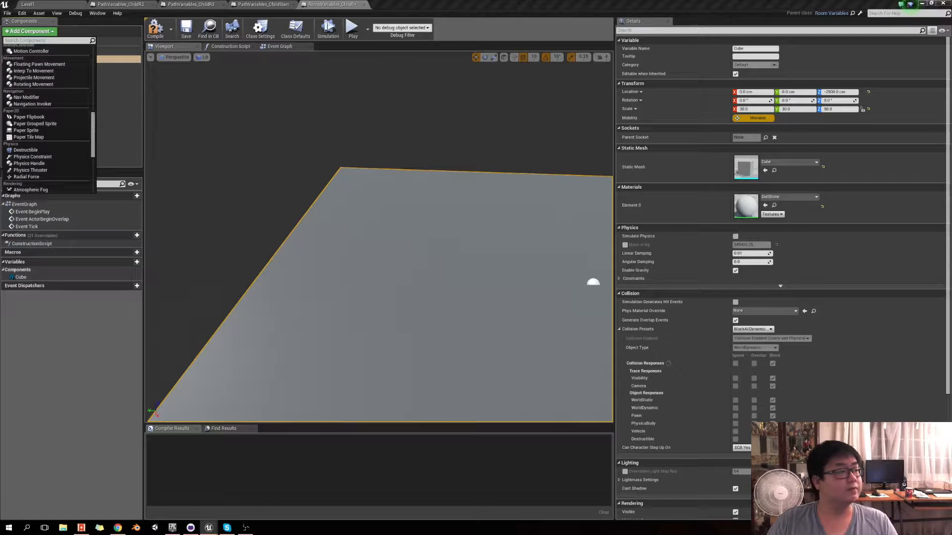
{"action": "key", "text": "Escape"}
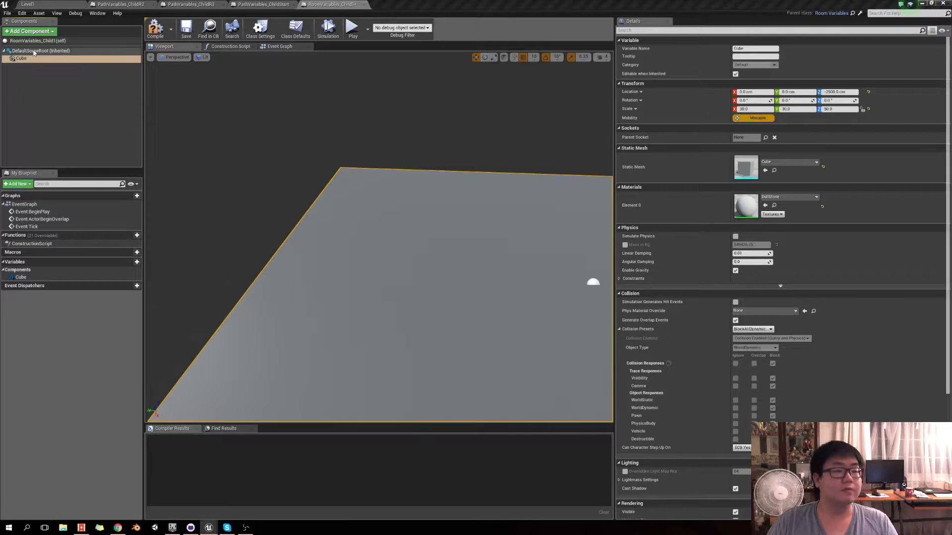
Add an Instanced Static Mesh component to the Blueprint and select it
{"action": "left_click", "coordinate": [30, 30]}
{"action": "type", "text": "instan"}
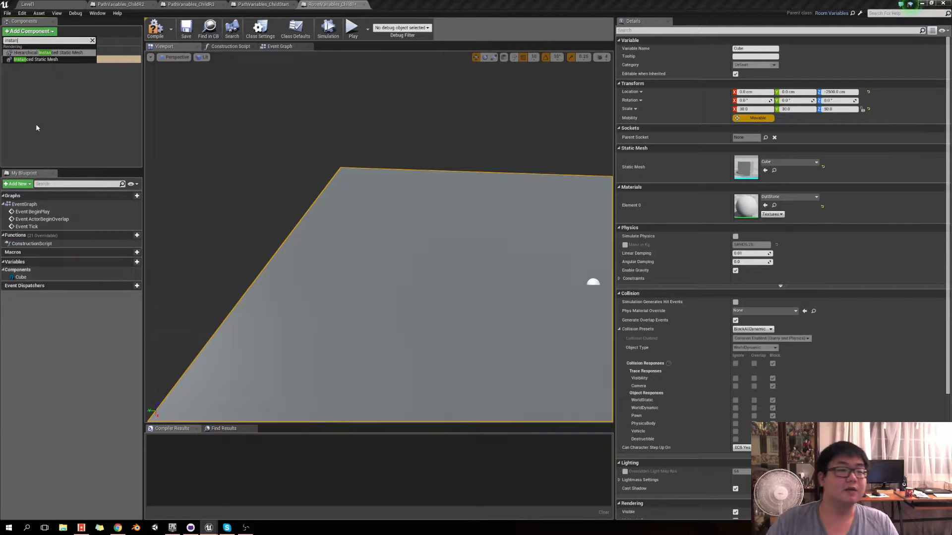
{"action": "left_click", "coordinate": [50, 59]}
{"action": "left_click", "coordinate": [80, 81]}
{"action": "left_click", "coordinate": [64, 66]}
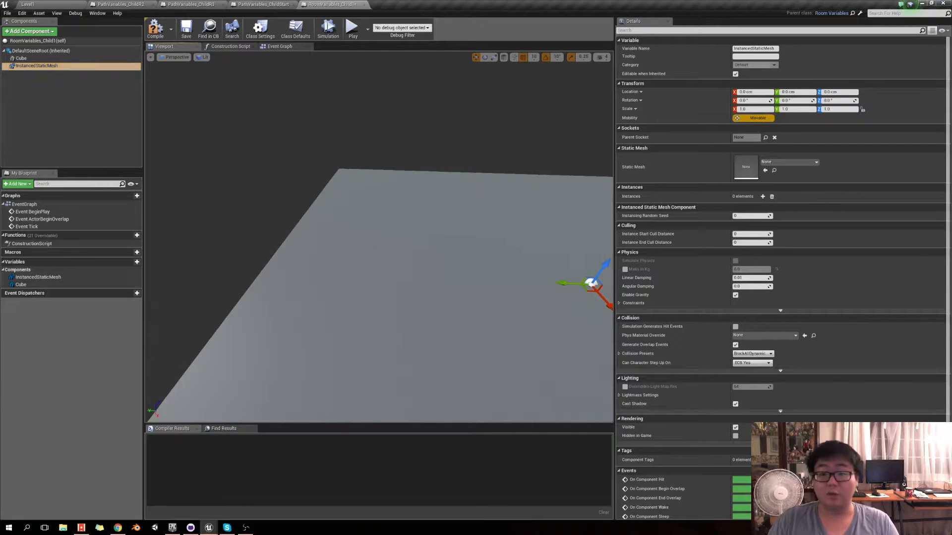
Assign a brick wall mesh to the Instanced Static Mesh component and add three instances to it
{"action": "key", "text": "f"}
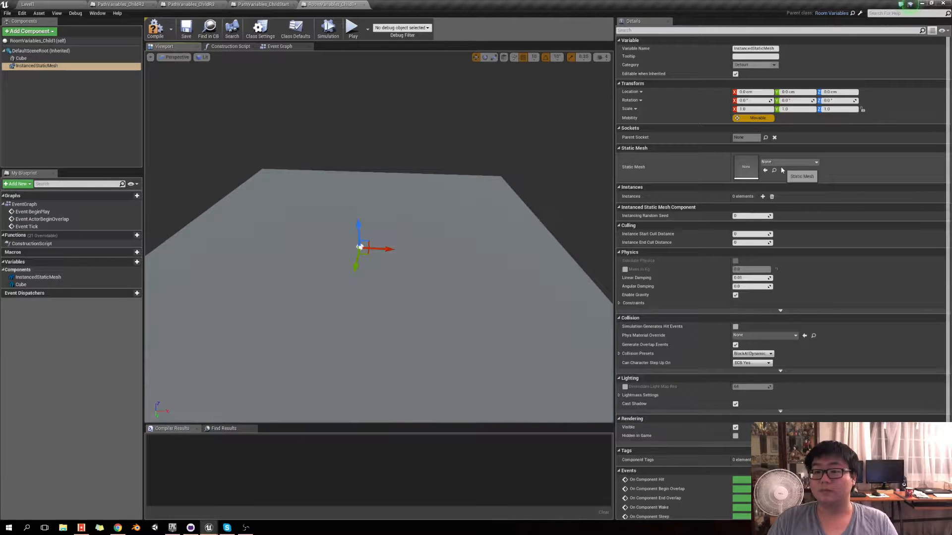
{"action": "left_click", "coordinate": [798, 163]}
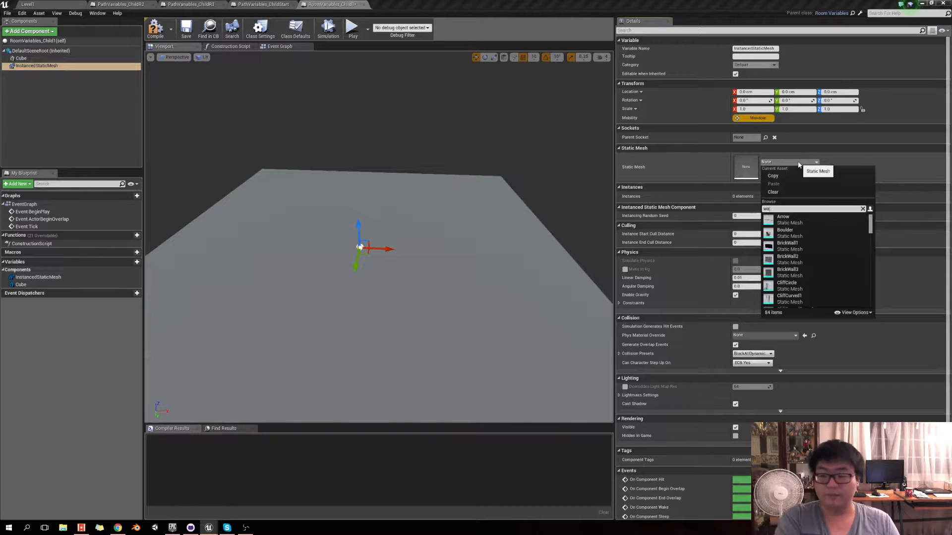
{"action": "left_click", "coordinate": [788, 243]}
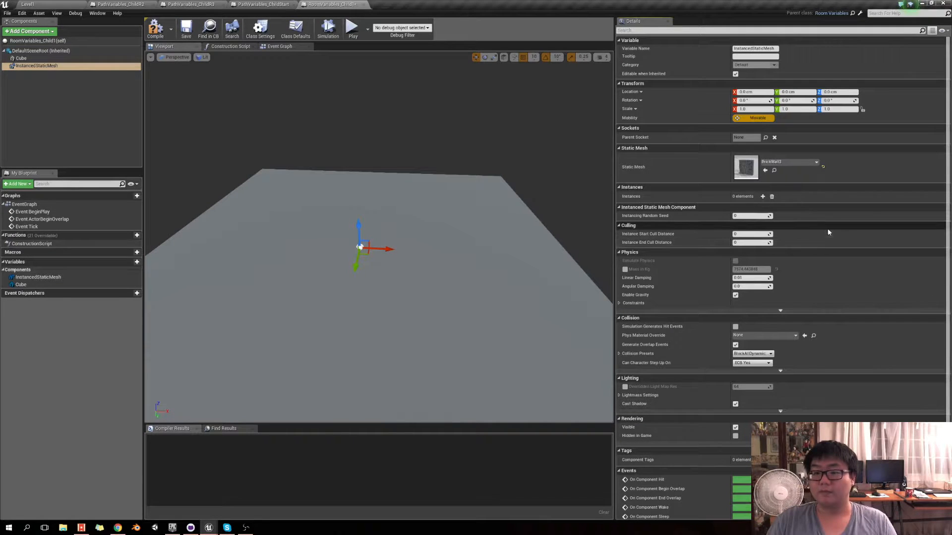
{"action": "left_click", "coordinate": [763, 197]}
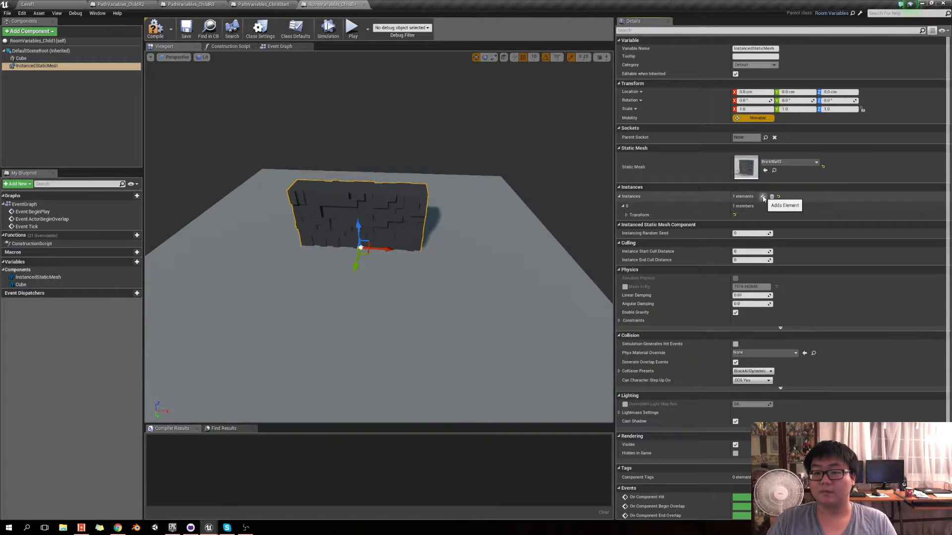
{"action": "left_click", "coordinate": [763, 197]}
{"action": "left_click", "coordinate": [763, 197]}
Select the Cube and set its X and Y location to 1500 cm
{"action": "left_click_drag", "start_coordinate": [391, 195], "coordinate": [432, 199]}
{"action": "right_click_drag", "start_coordinate": [399, 191], "coordinate": [405, 213]}
{"action": "left_click", "coordinate": [432, 244]}
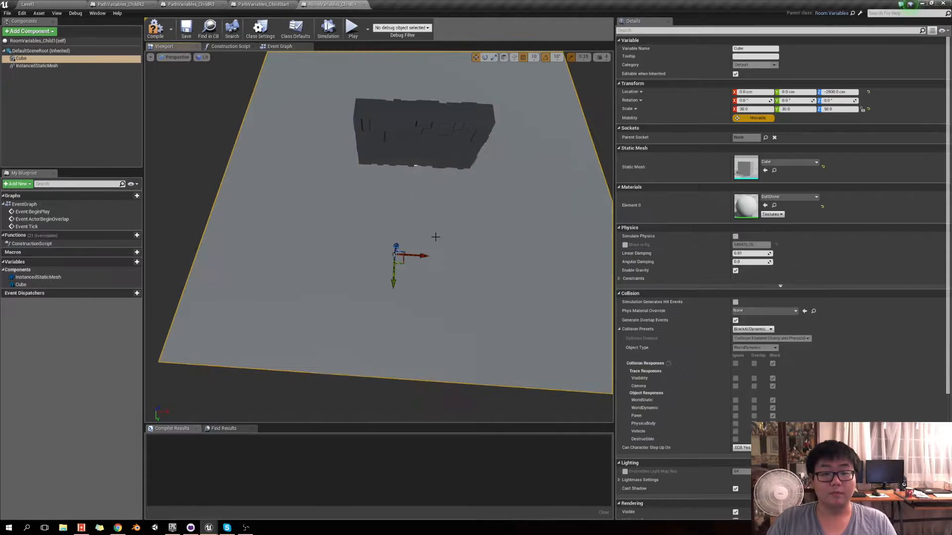
{"action": "left_click_drag", "start_coordinate": [433, 244], "coordinate": [436, 233]}
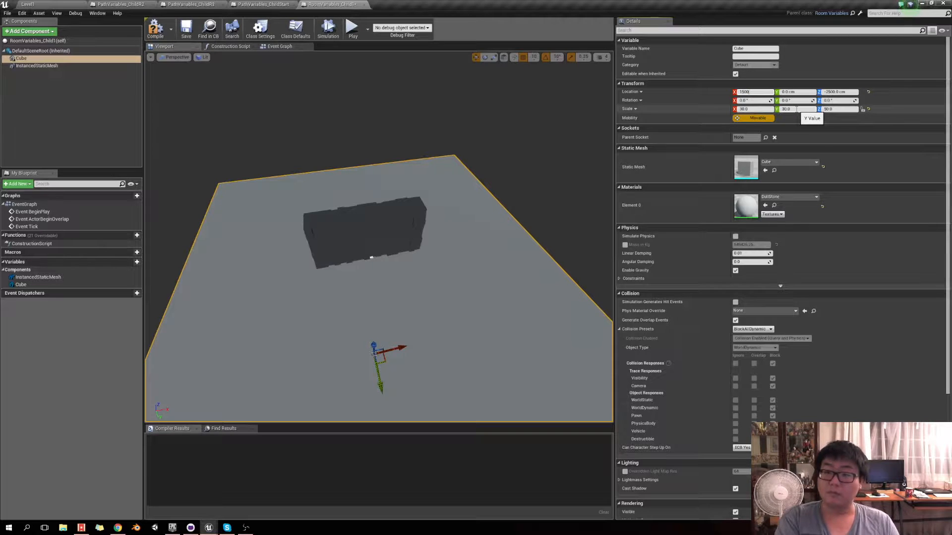
{"action": "key", "text": "Tab"}
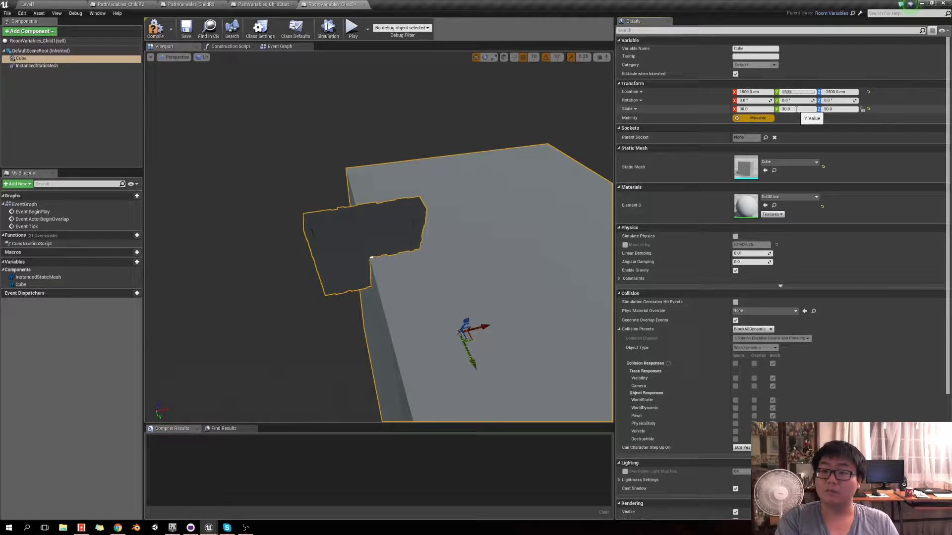
{"action": "type", "text": "1500"}
{"action": "key", "text": "Return"}
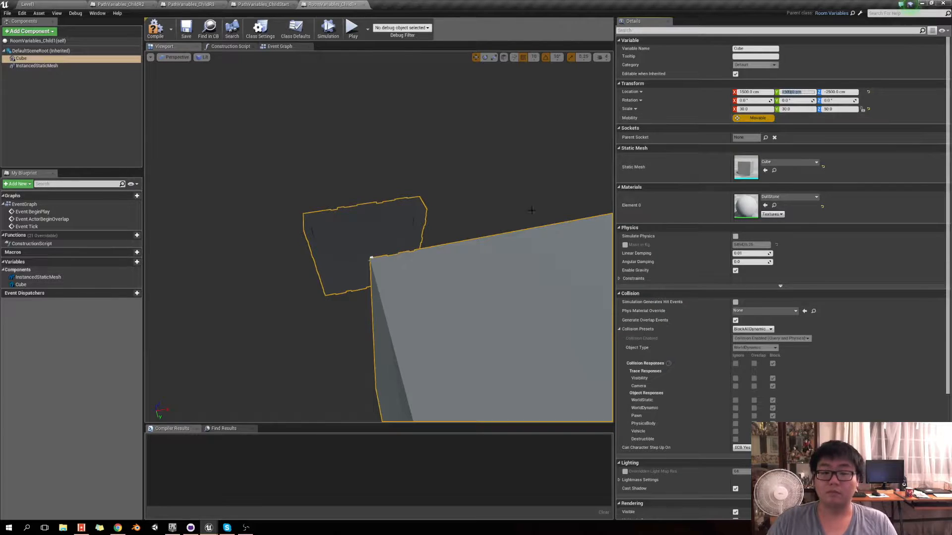
Set the Cube's X and Y location to 1000 cm
{"action": "left_click", "coordinate": [759, 92]}
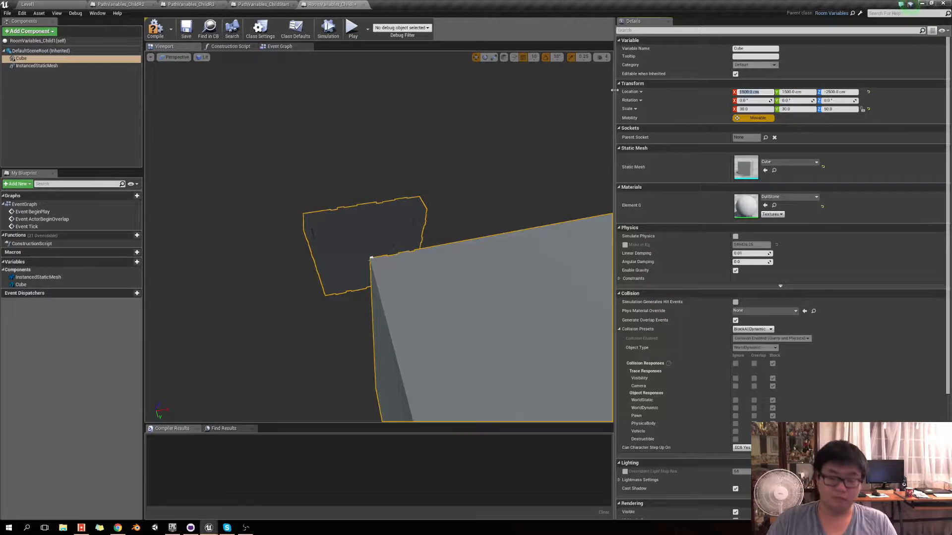
{"action": "type", "text": "1000"}
{"action": "key", "text": "Tab"}
{"action": "type", "text": "1000"}
{"action": "key", "text": "Return"}
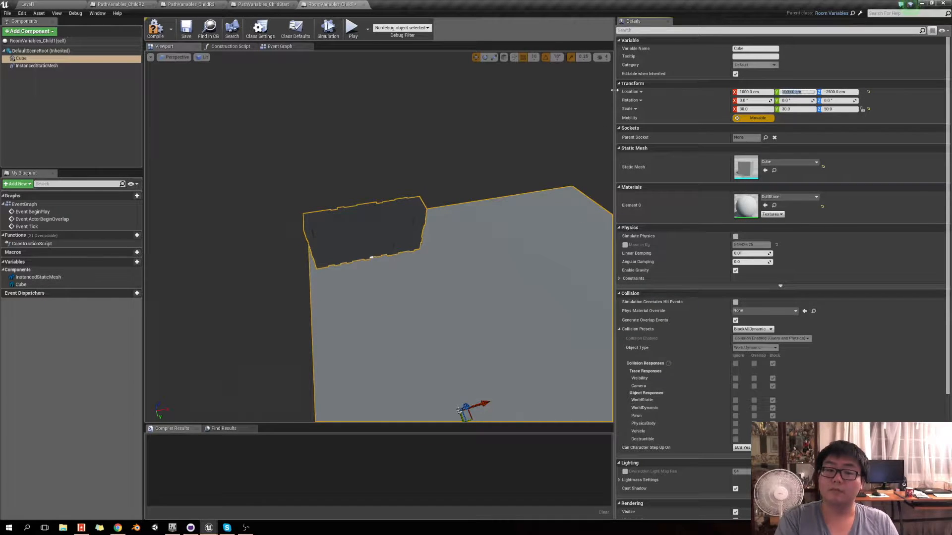
Select the brick wall Instanced Static Mesh component and set its X, Y and Z scale to 0.5
{"action": "left_click_drag", "start_coordinate": [446, 208], "coordinate": [571, 243], "text": "alt"}
{"action": "left_click_drag", "start_coordinate": [291, 276], "coordinate": [347, 247], "text": "alt"}
{"action": "left_click", "coordinate": [332, 271]}
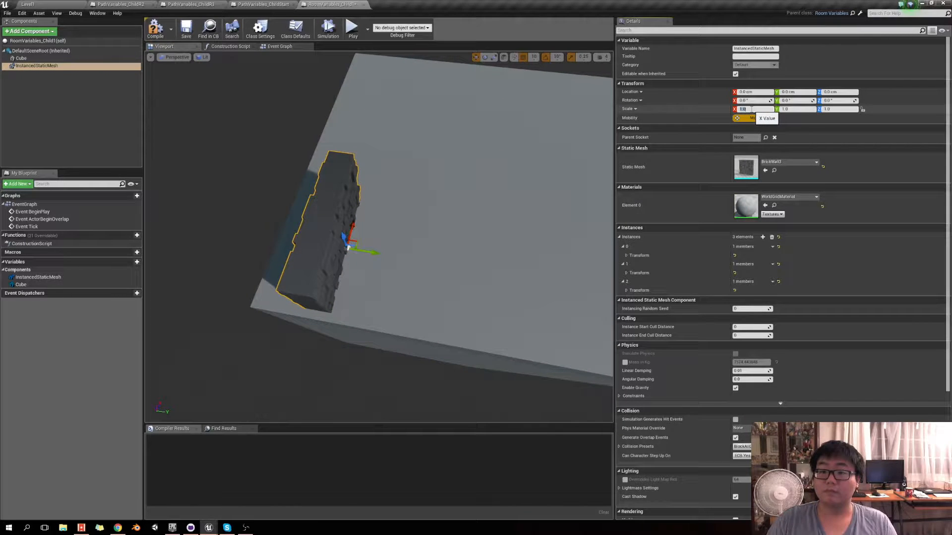
{"action": "key", "text": "Tab"}
{"action": "type", "text": "0.5"}
{"action": "key", "text": "Tab"}
{"action": "type", "text": "0.5"}
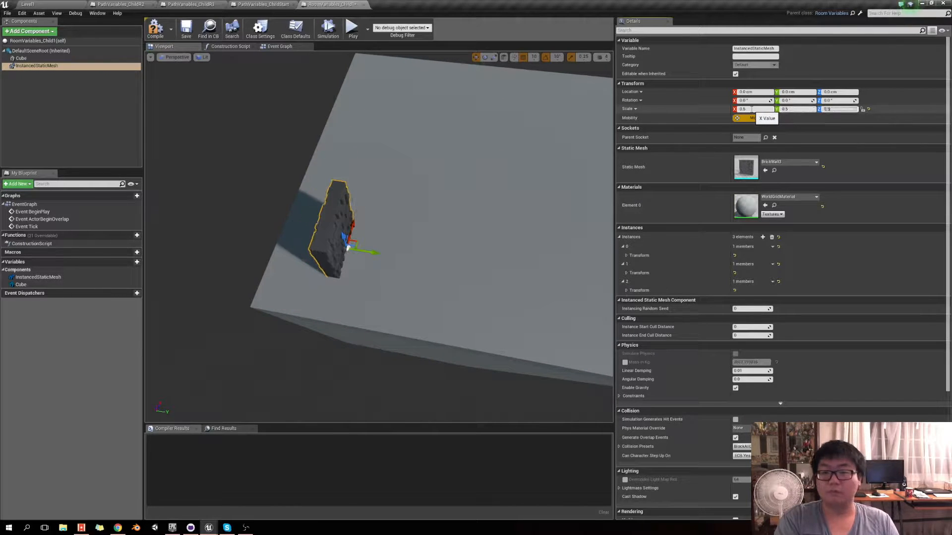
{"action": "key", "text": "Return"}
Try a large Y offset for the brick wall component, and return its Y location to 0 cm
{"action": "left_click_drag", "start_coordinate": [463, 197], "coordinate": [406, 202], "text": "alt"}
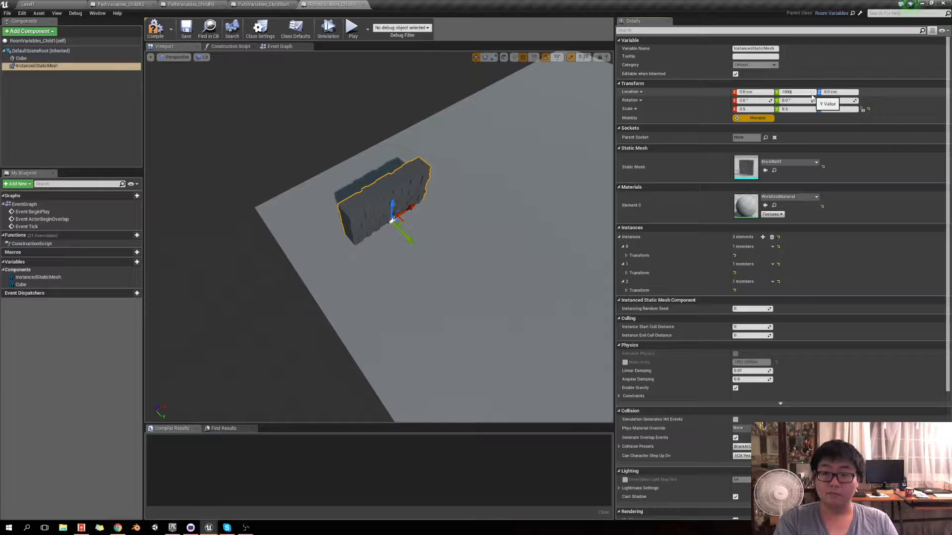
{"action": "key", "text": "Return"}
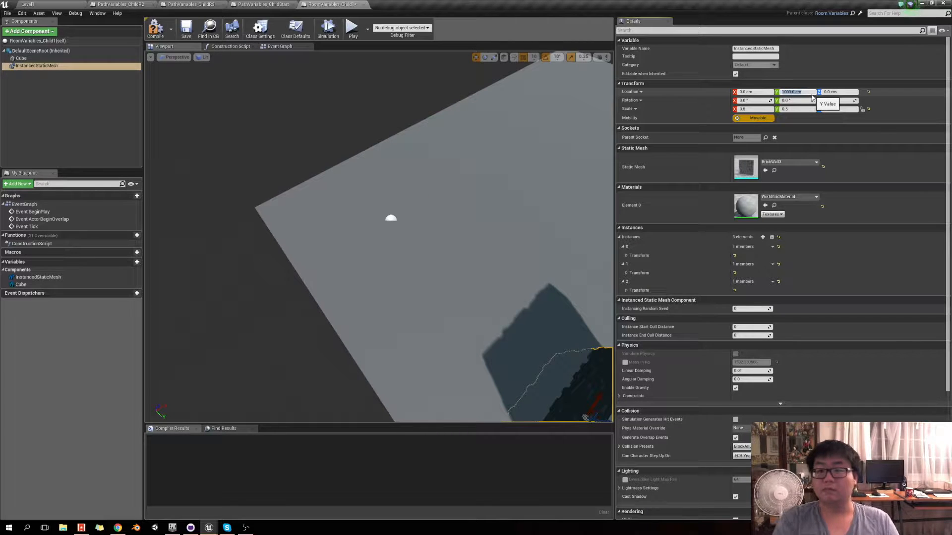
{"action": "type", "text": "0"}
{"action": "key", "text": "Tab"}
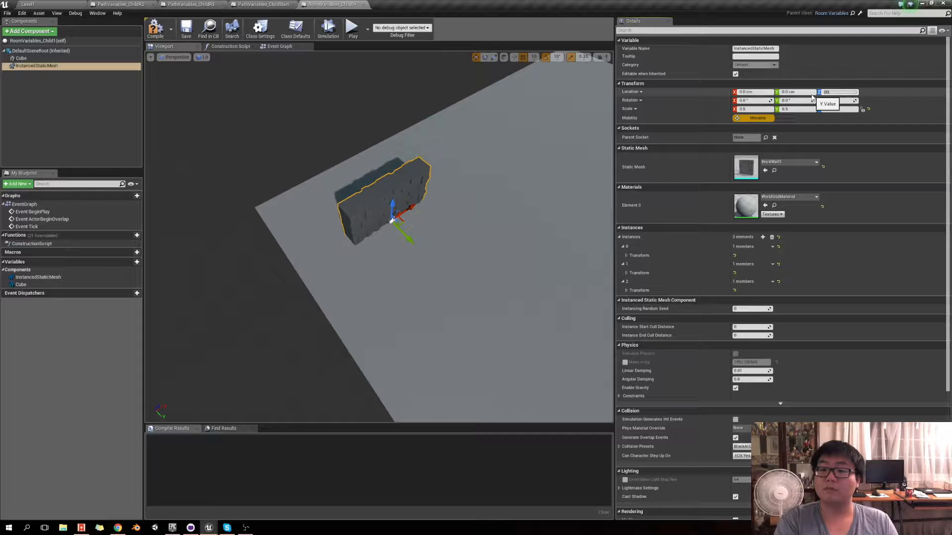
Raise the brick wall component onto the floor surface by setting its Z location to 220 cm
{"action": "type", "text": "100"}
{"action": "key", "text": "Return"}
{"action": "right_click_drag", "start_coordinate": [521, 119], "coordinate": [431, 77]}
{"action": "left_click", "coordinate": [838, 93]}
{"action": "type", "text": "250"}
{"action": "key", "text": "Return"}
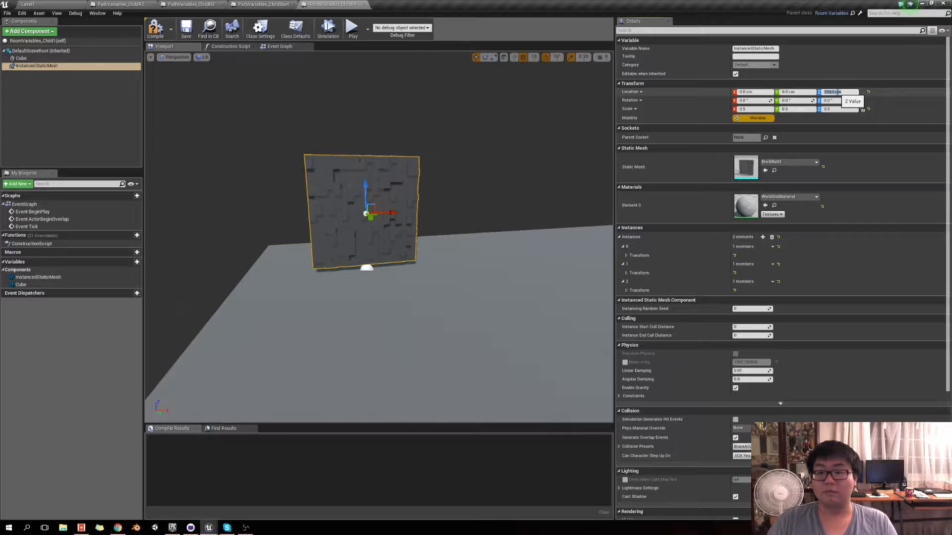
{"action": "type", "text": "240"}
{"action": "key", "text": "Return"}
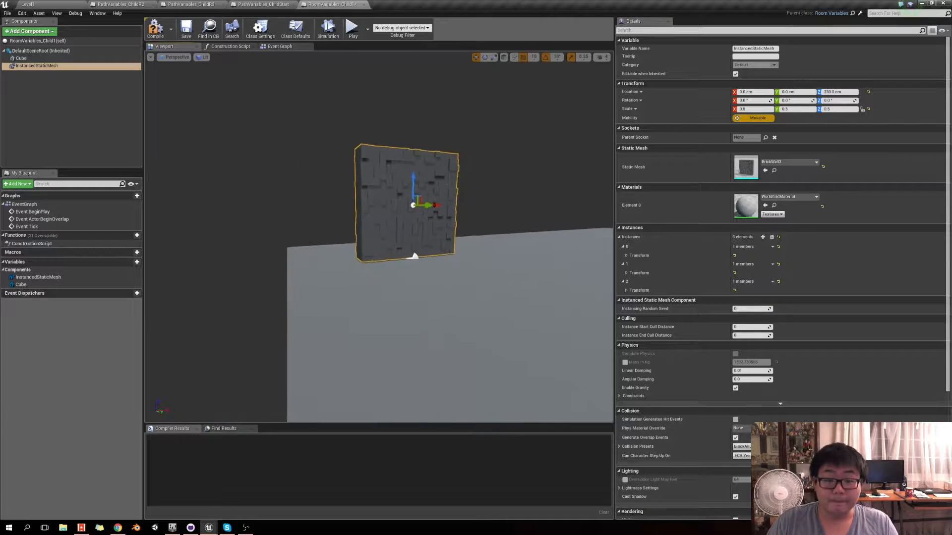
{"action": "right_click_drag", "start_coordinate": [408, 162], "coordinate": [402, 193]}
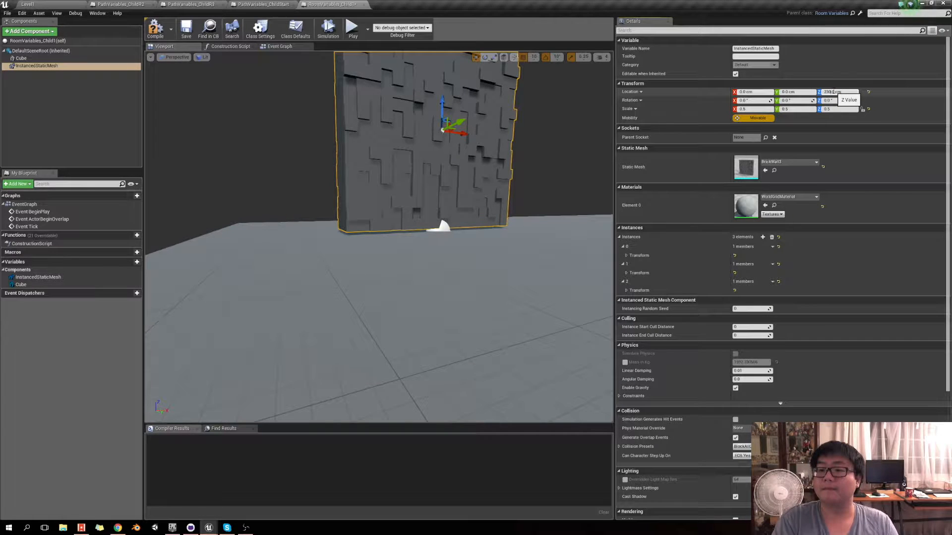
{"action": "type", "text": "2"}
{"action": "key", "text": "Return"}
Move individual brick wall instances apart, placing one along the edge of the floor
{"action": "left_click_drag", "start_coordinate": [524, 180], "coordinate": [590, 248], "text": "alt"}
{"action": "left_click_drag", "start_coordinate": [452, 265], "coordinate": [404, 162], "text": "alt"}
{"action": "left_click", "coordinate": [432, 172]}
{"action": "left_click", "coordinate": [385, 143]}
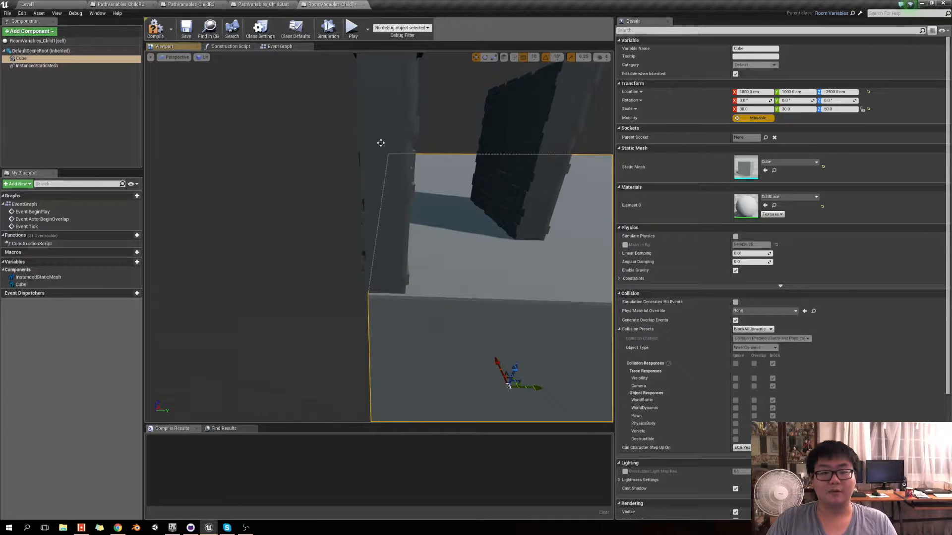
{"action": "left_click_drag", "start_coordinate": [434, 166], "coordinate": [446, 223]}
{"action": "left_click_drag", "start_coordinate": [443, 133], "coordinate": [516, 264], "text": "alt"}
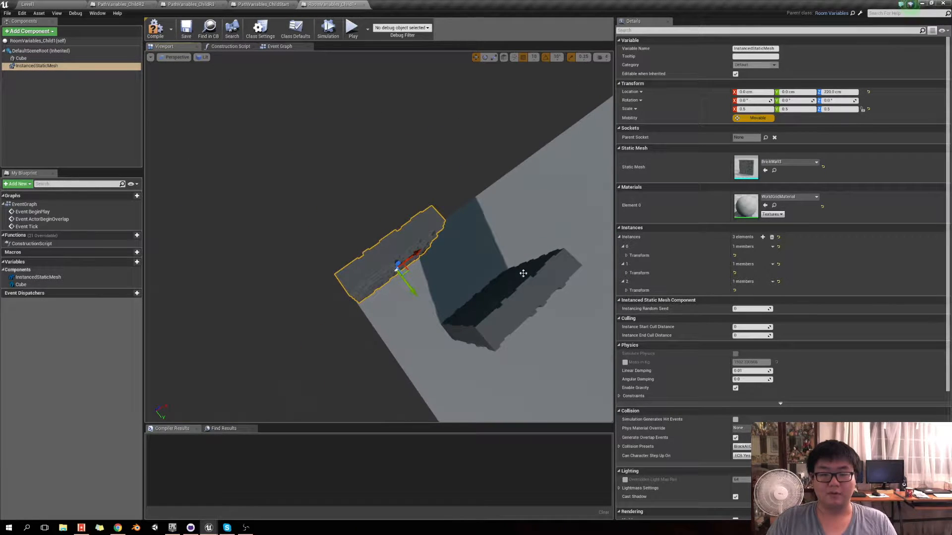
{"action": "left_click", "coordinate": [536, 307]}
{"action": "left_click_drag", "start_coordinate": [536, 307], "coordinate": [507, 287], "text": "alt"}
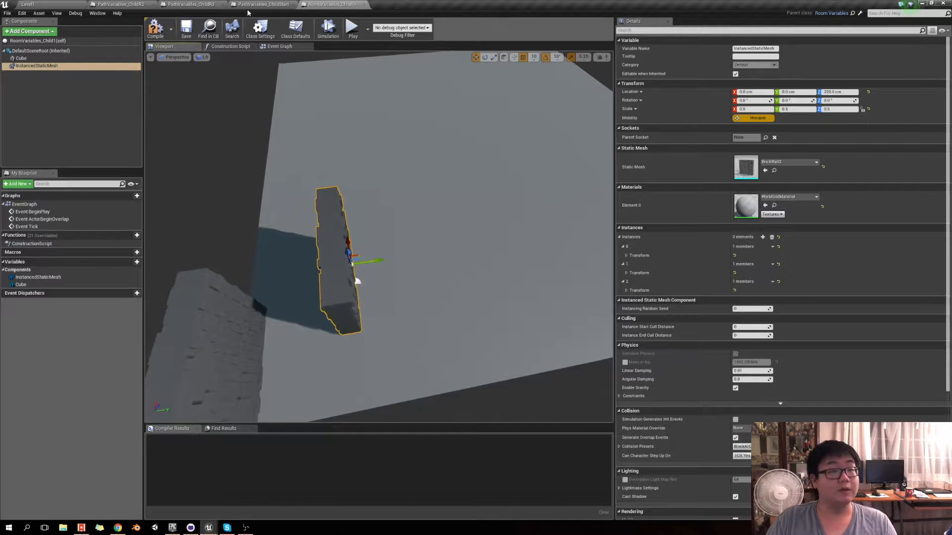
Switch to the level editor and detach the room Blueprint's editor into a floating window
{"action": "left_click", "coordinate": [83, 4]}
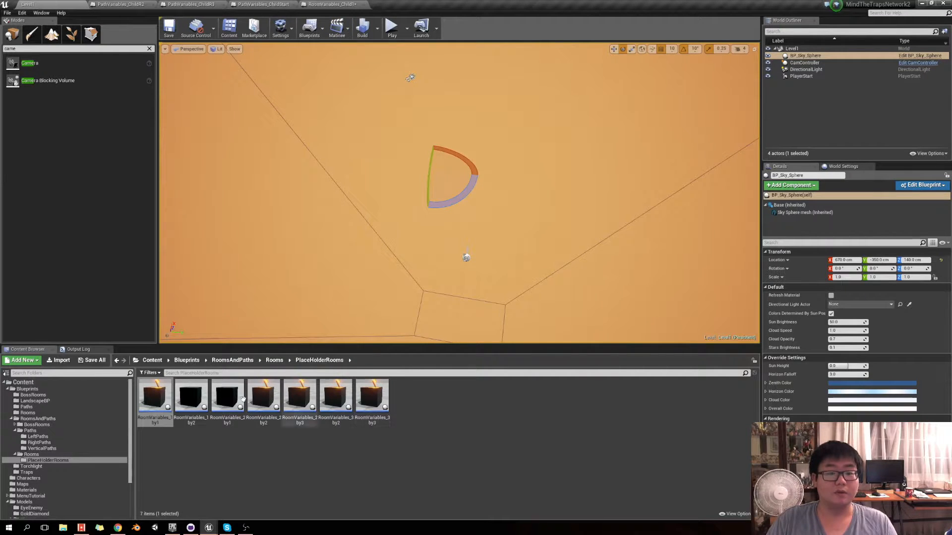
{"action": "left_click_drag", "start_coordinate": [325, 5], "coordinate": [483, 125]}
{"action": "left_click_drag", "start_coordinate": [421, 204], "coordinate": [420, 202]}
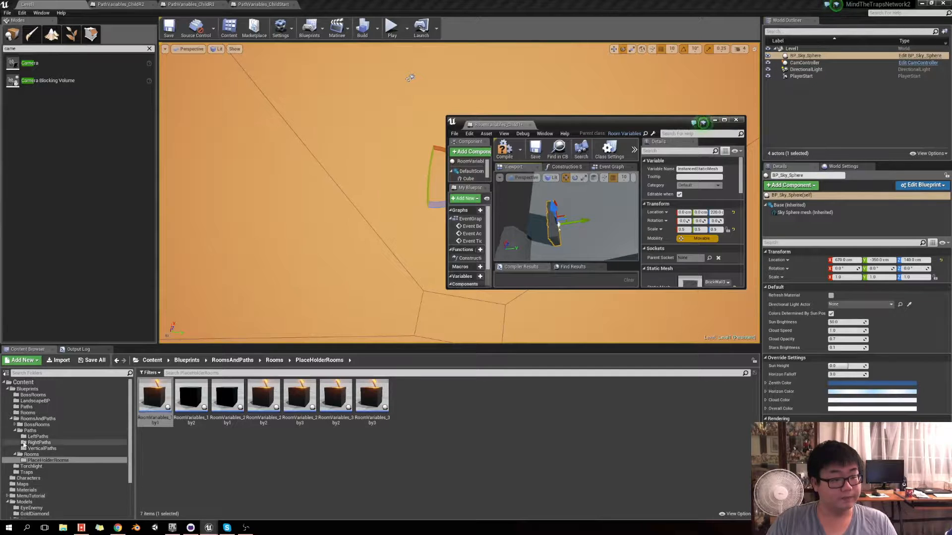
Browse the content folders and open Blueprints/LandscapeBP
{"action": "left_click", "coordinate": [35, 425]}
{"action": "left_click", "coordinate": [27, 408]}
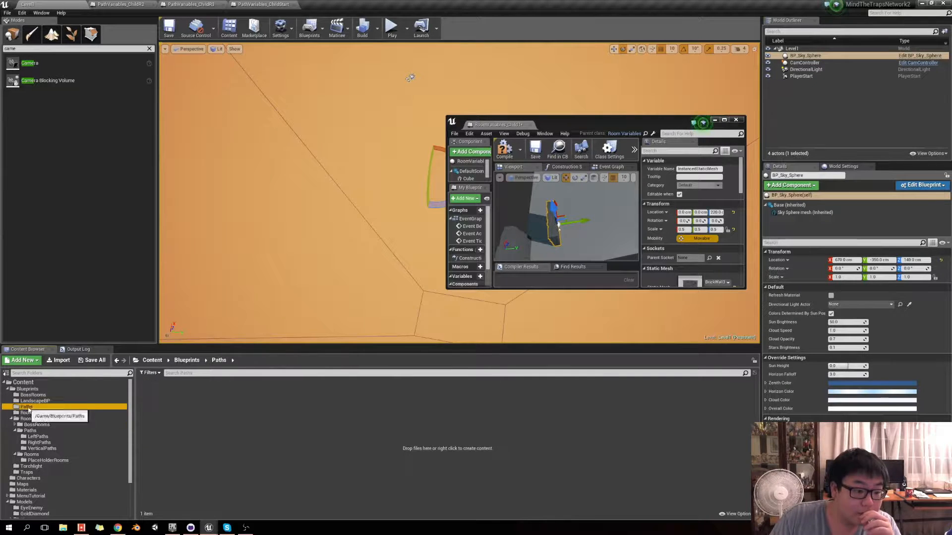
{"action": "left_click", "coordinate": [36, 419]}
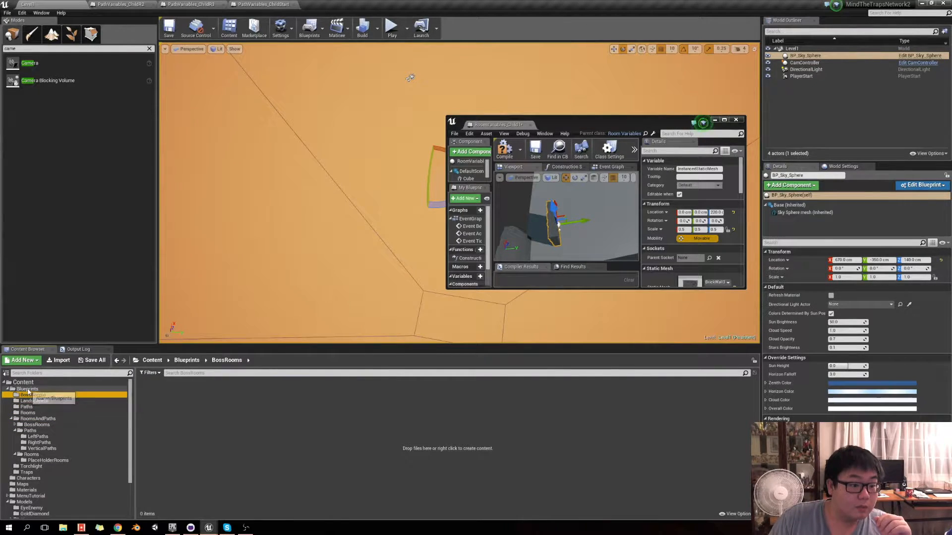
{"action": "left_click", "coordinate": [27, 389]}
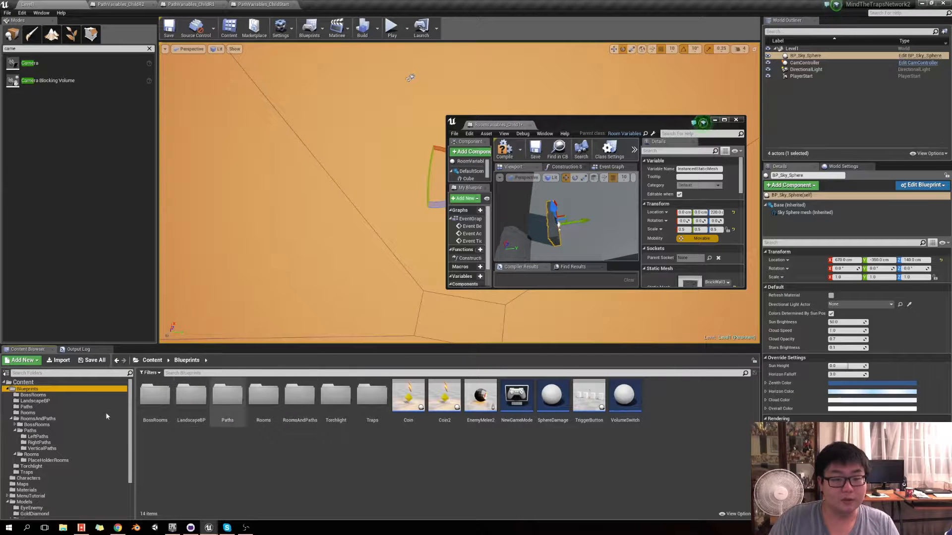
{"action": "double_click", "coordinate": [204, 409]}
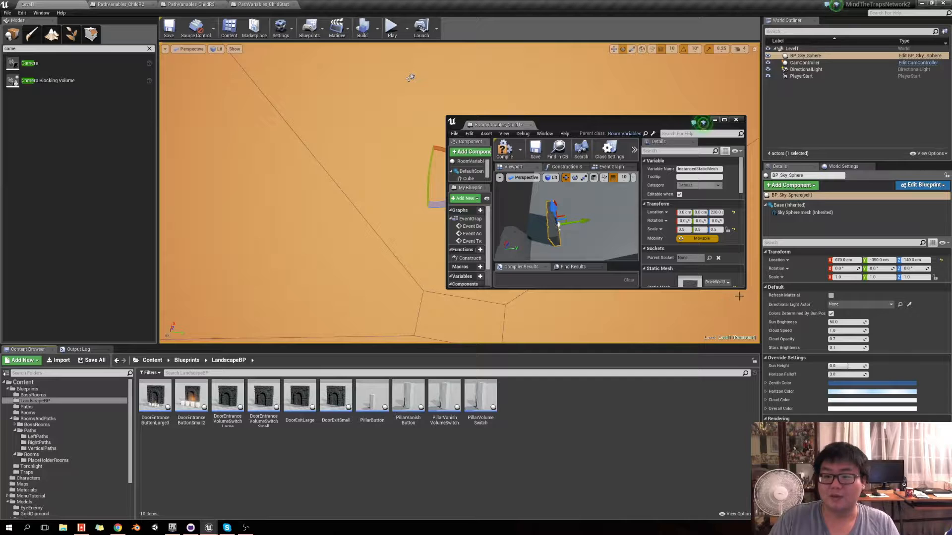
Add DoorEntranceButtonSmall2 to the room Blueprint as a child actor component and dock its editor window again
{"action": "left_click_drag", "start_coordinate": [743, 288], "coordinate": [907, 483]}
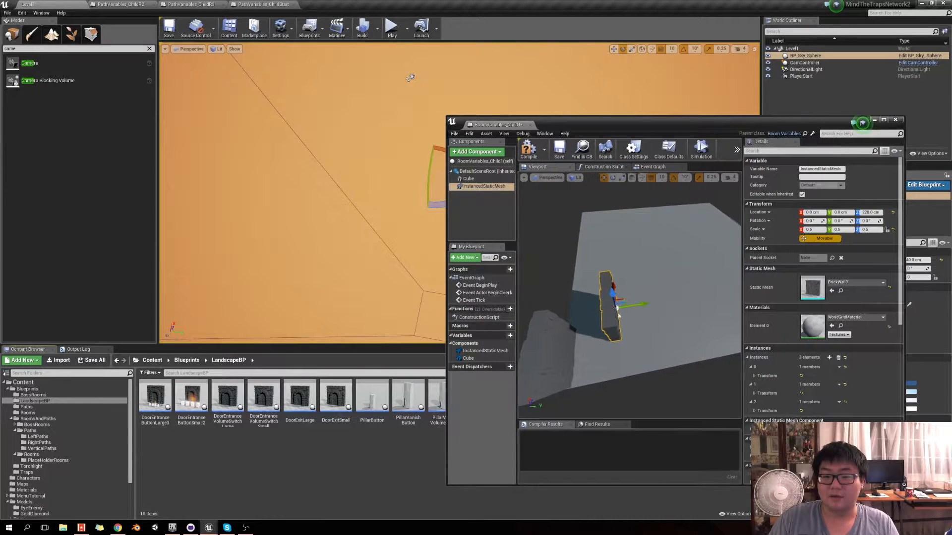
{"action": "left_click_drag", "start_coordinate": [191, 414], "coordinate": [654, 328]}
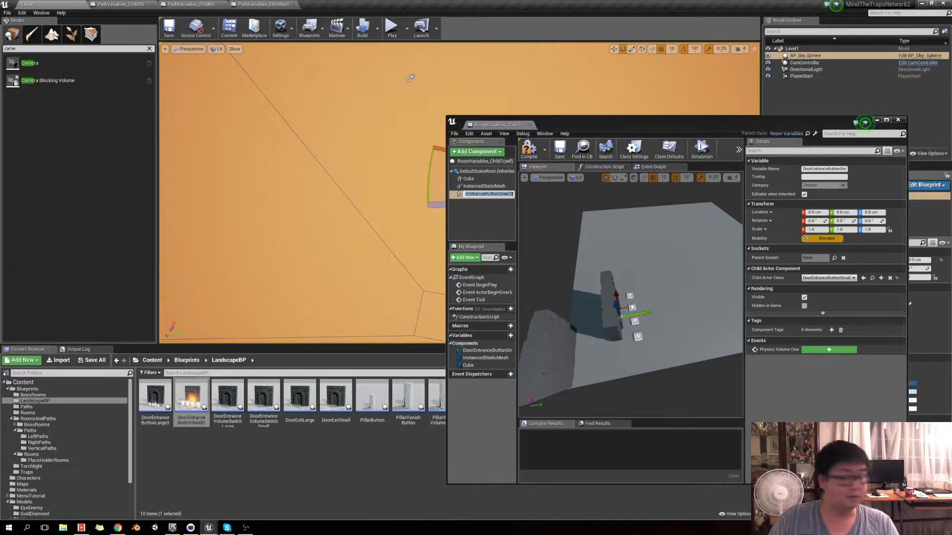
{"action": "left_click", "coordinate": [675, 289]}
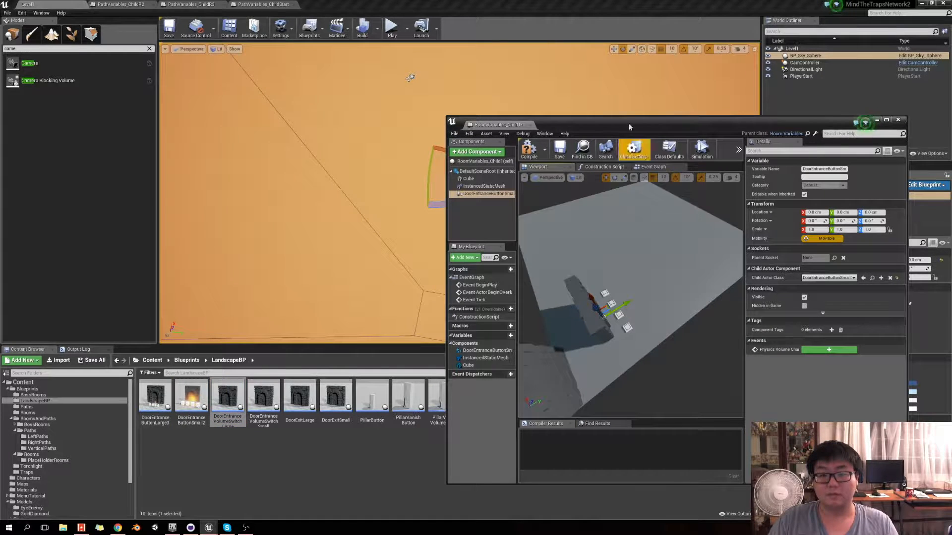
{"action": "left_click", "coordinate": [467, 4]}
{"action": "left_click_drag", "start_coordinate": [468, 4], "coordinate": [457, 7]}
Rotate the door entrance about 90° around Z and move it to the floor's edge at a Y location of about 840 cm
{"action": "right_click_drag", "start_coordinate": [410, 176], "coordinate": [317, 176]}
{"action": "left_click_drag", "start_coordinate": [356, 270], "coordinate": [549, 320]}
{"action": "right_click_drag", "start_coordinate": [549, 320], "coordinate": [600, 317]}
{"action": "key", "text": "e"}
{"action": "left_click_drag", "start_coordinate": [308, 250], "coordinate": [283, 249]}
{"action": "key", "text": "w"}
{"action": "left_click_drag", "start_coordinate": [340, 229], "coordinate": [333, 285]}
{"action": "right_click_drag", "start_coordinate": [350, 286], "coordinate": [571, 292]}
Select the Cube floor and assign the Transparent material to it
{"action": "left_click", "coordinate": [620, 323]}
{"action": "left_click", "coordinate": [570, 319]}
{"action": "right_click_drag", "start_coordinate": [525, 316], "coordinate": [525, 312]}
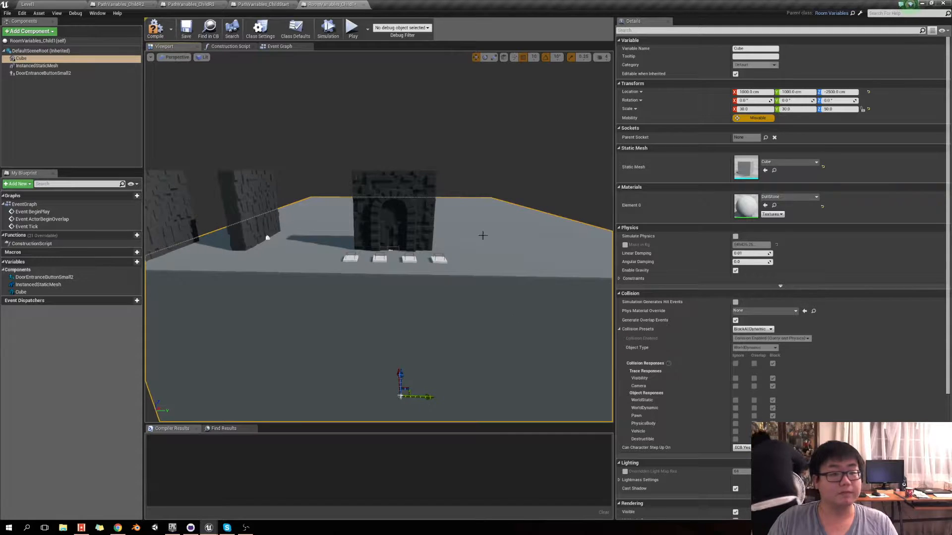
{"action": "left_click", "coordinate": [803, 197]}
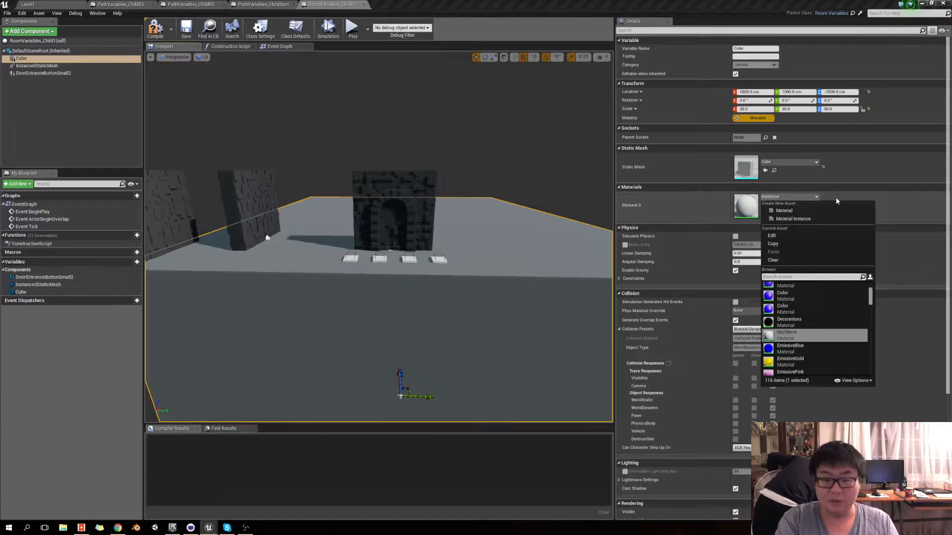
{"action": "type", "text": "trans"}
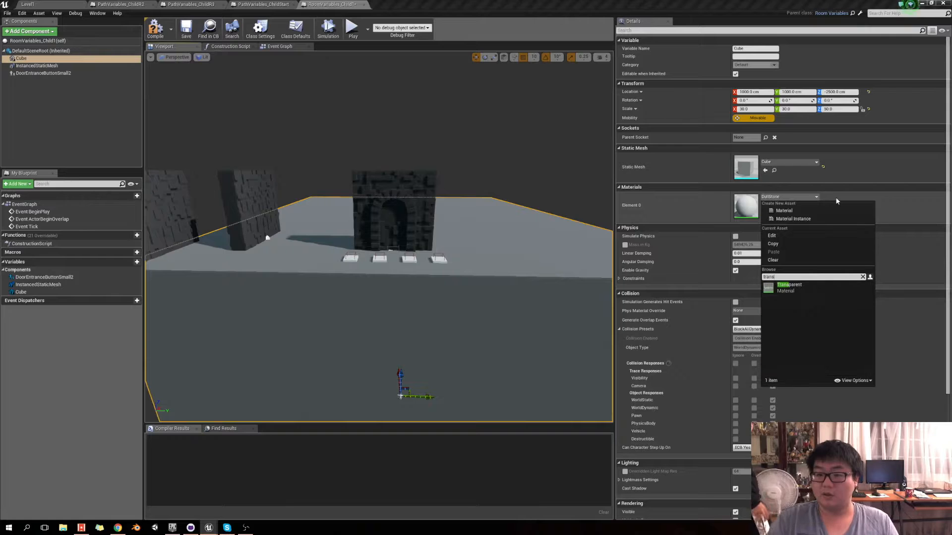
{"action": "left_click", "coordinate": [794, 285]}
{"action": "right_click_drag", "start_coordinate": [446, 277], "coordinate": [491, 298]}
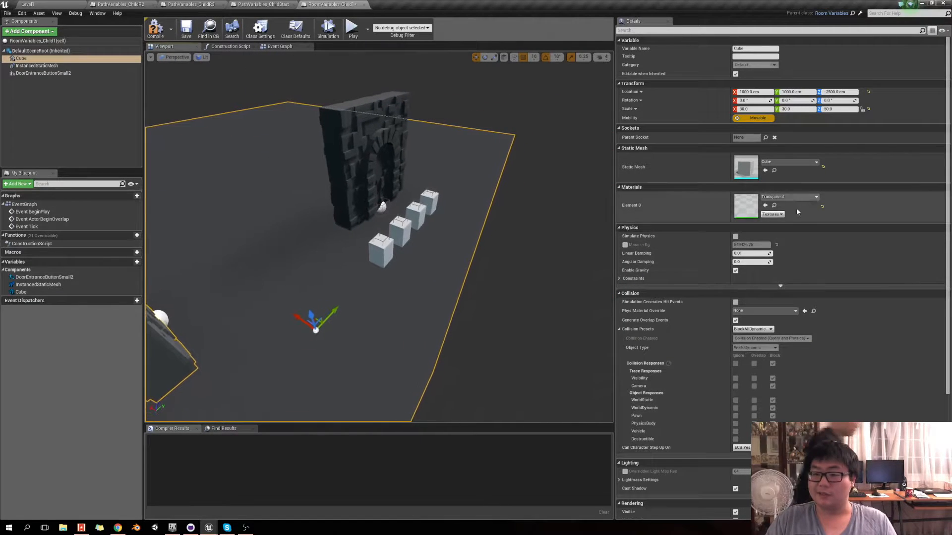
{"action": "left_click", "coordinate": [791, 198]}
Add a second Instanced Static Mesh component to the room Blueprint
{"action": "left_click", "coordinate": [27, 32]}
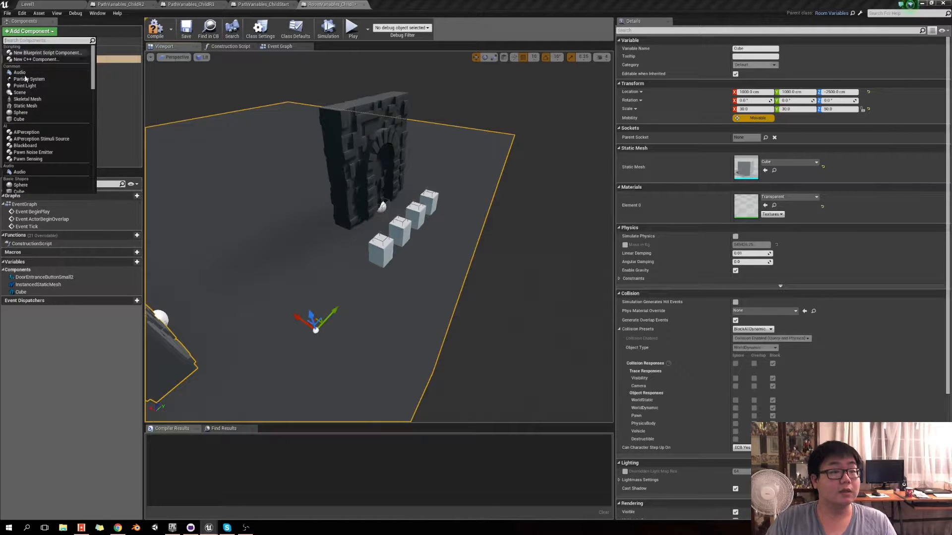
{"action": "type", "text": "inst"}
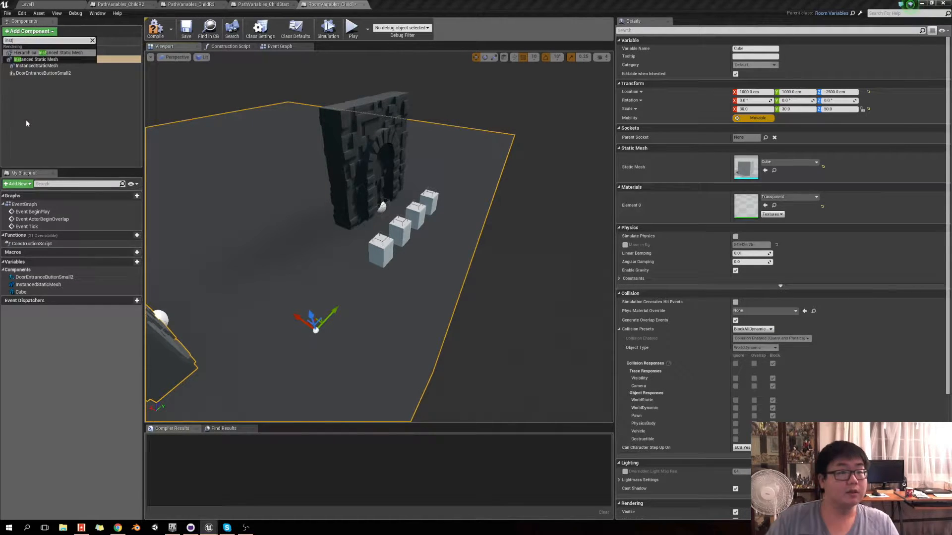
{"action": "key", "text": "Return"}
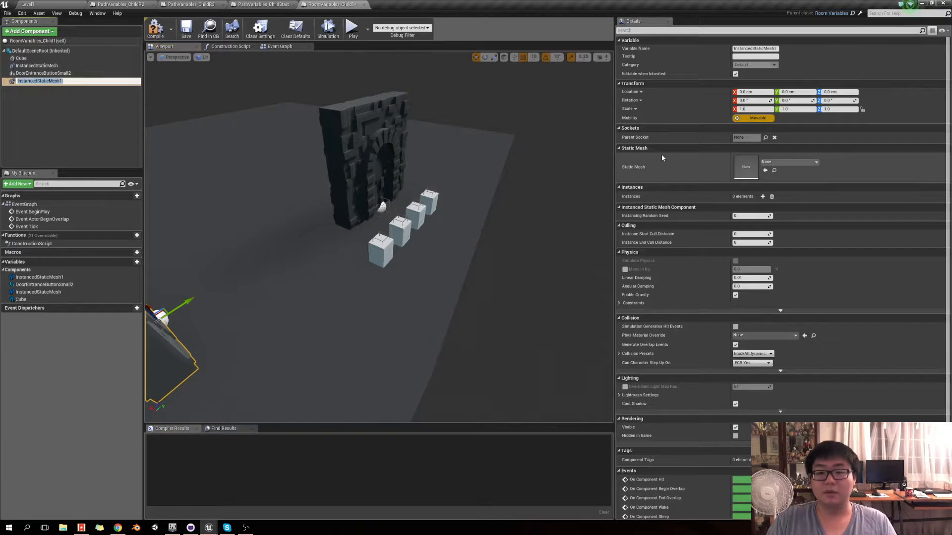
Assign the CliffSquare2 mesh to the new Instanced Static Mesh component and add one instance to it
{"action": "left_click", "coordinate": [793, 163]}
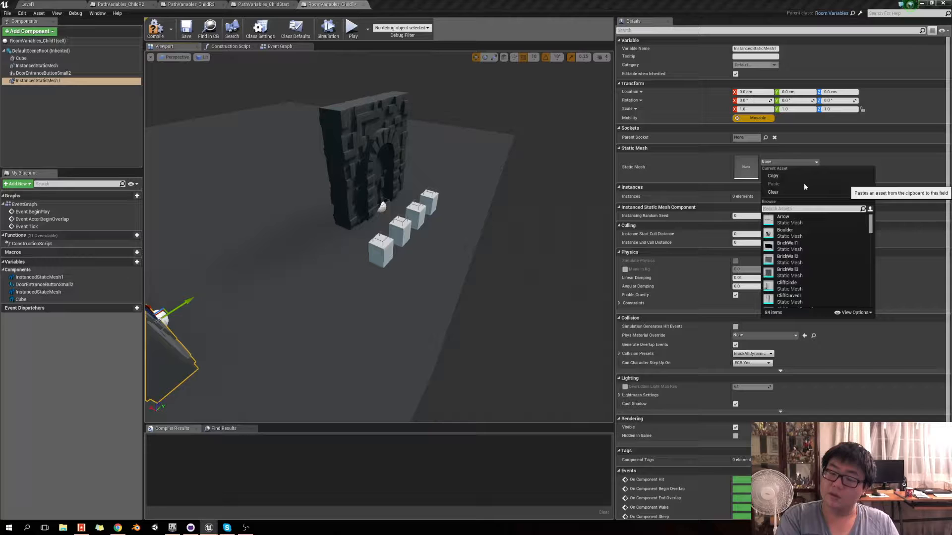
{"action": "type", "text": "square"}
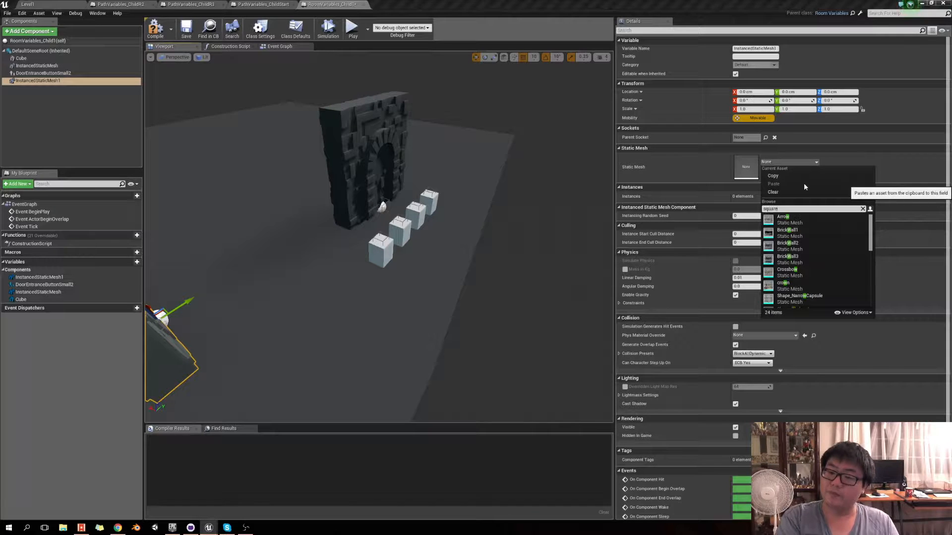
{"action": "left_click", "coordinate": [790, 232]}
{"action": "left_click", "coordinate": [762, 197]}
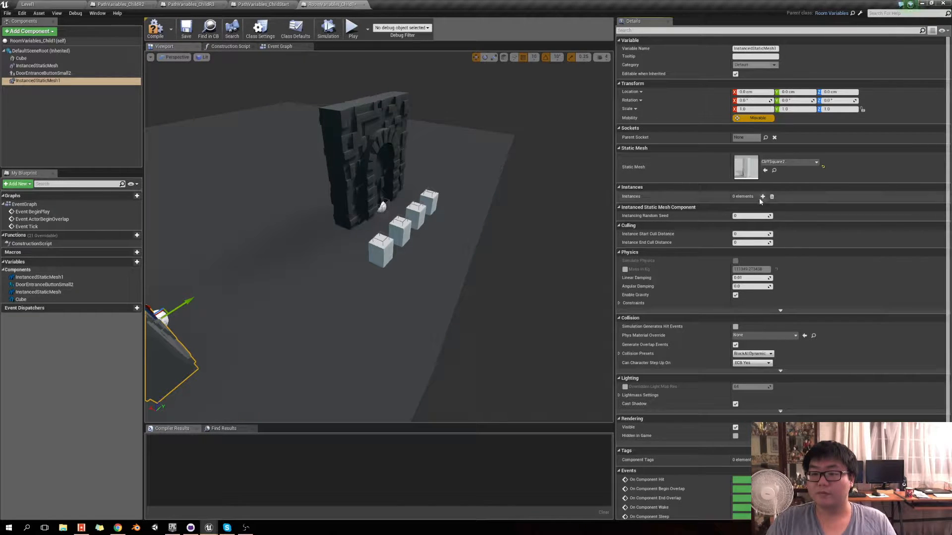
Scale down the cliff instance and move it beneath the door entrance as a platform
{"action": "right_click_drag", "start_coordinate": [310, 144], "coordinate": [308, 143]}
{"action": "key", "text": "r"}
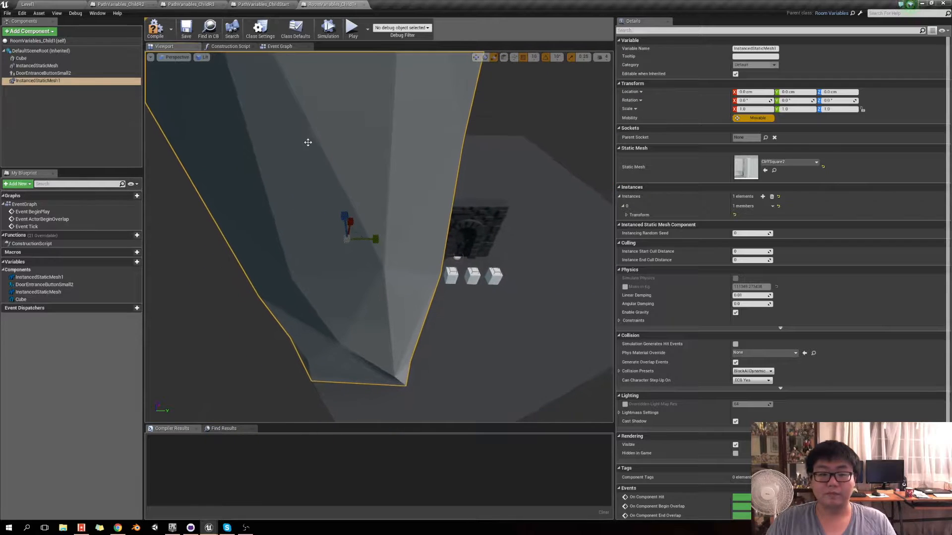
{"action": "left_click_drag", "start_coordinate": [341, 218], "coordinate": [455, 251]}
{"action": "right_click_drag", "start_coordinate": [348, 239], "coordinate": [267, 259]}
{"action": "mouse_move", "coordinate": [427, 286]}
{"action": "right_mouse_down"}
{"action": "mouse_move", "coordinate": [458, 283]}
{"action": "mouse_move", "coordinate": [427, 287]}
{"action": "right_mouse_up"}
{"action": "left_click_drag", "start_coordinate": [398, 276], "coordinate": [416, 276]}
{"action": "right_click_drag", "start_coordinate": [379, 237], "coordinate": [433, 265]}
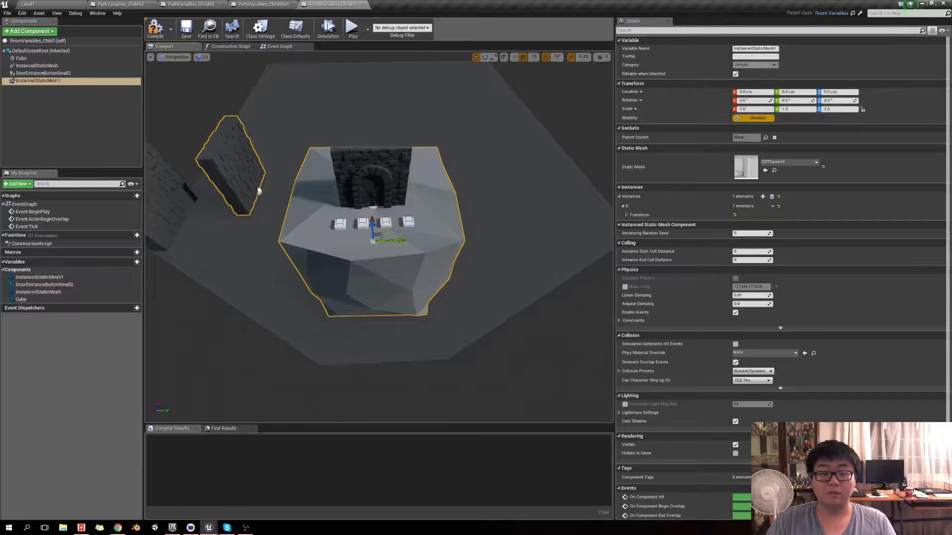
Set the Y location of DoorEntranceButtonSmall2 to 1000 cm
{"action": "left_click", "coordinate": [66, 72]}
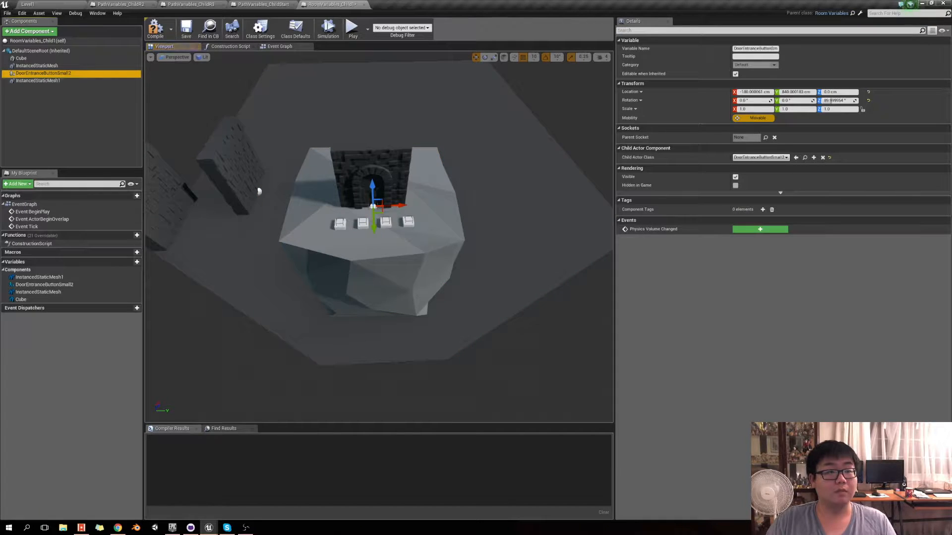
{"action": "left_click", "coordinate": [795, 92]}
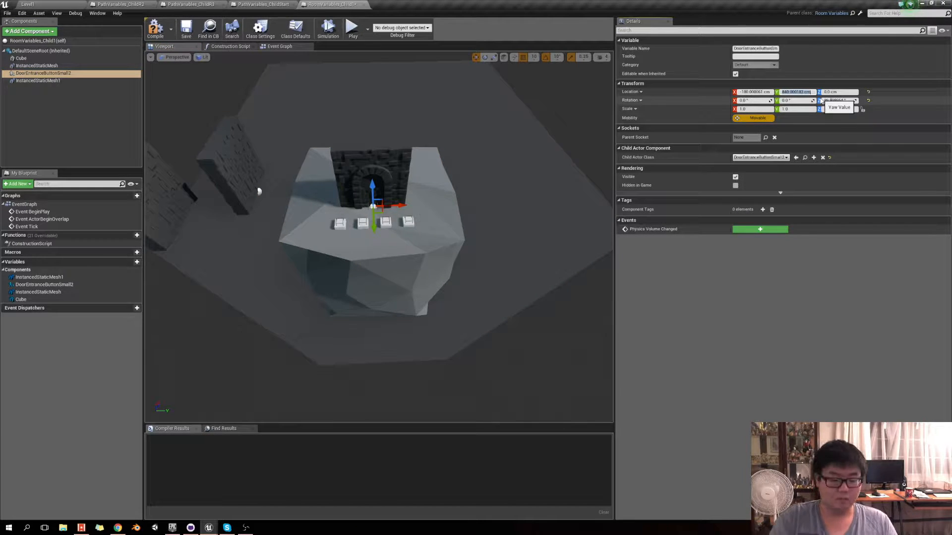
{"action": "type", "text": "1000"}
{"action": "key", "text": "Return"}
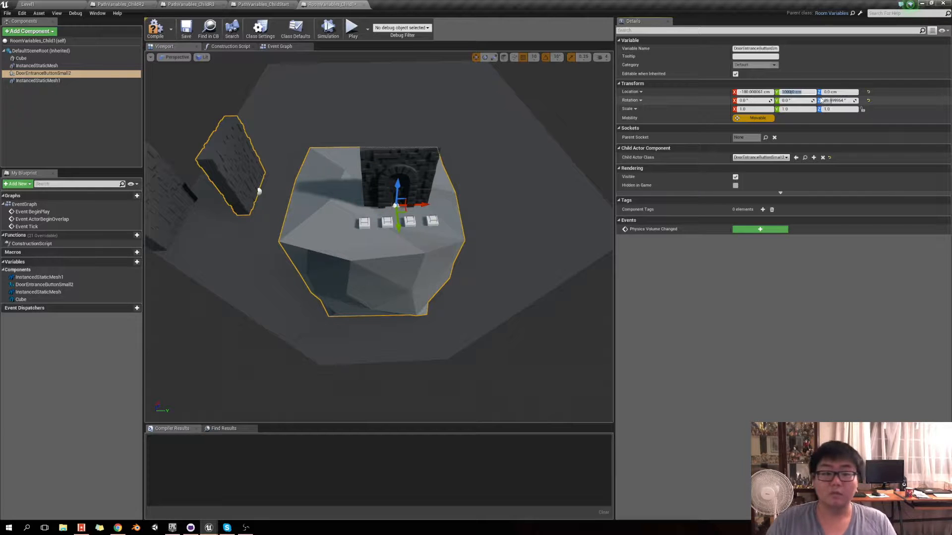
Shift the cliff platform component slightly along the Y axis beneath the door entrance
{"action": "left_click", "coordinate": [355, 247]}
{"action": "left_click", "coordinate": [47, 81]}
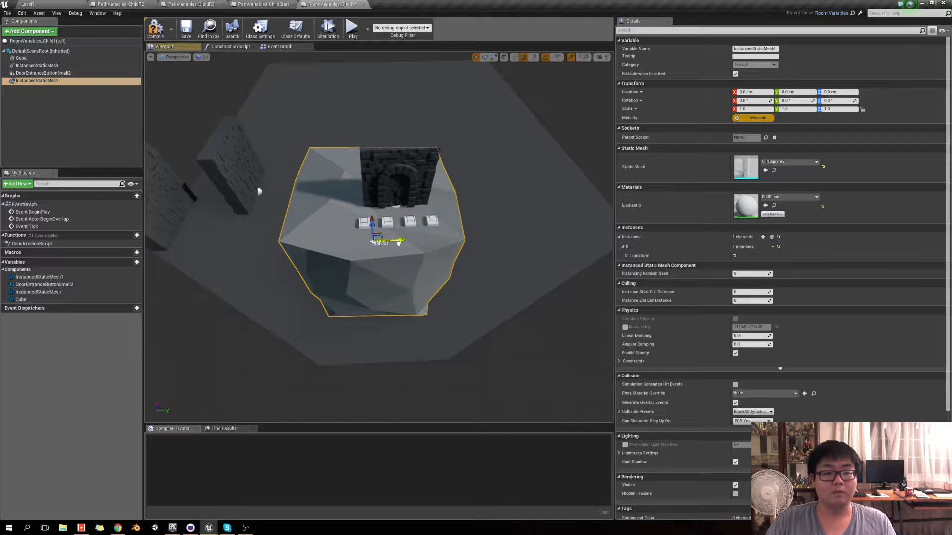
{"action": "left_click_drag", "start_coordinate": [399, 241], "coordinate": [414, 242]}
{"action": "right_click_drag", "start_coordinate": [428, 231], "coordinate": [488, 245]}
{"action": "left_click_drag", "start_coordinate": [429, 231], "coordinate": [366, 197], "text": "alt"}
Turn one brick wall instance parallel to the door entrance and move it directly beside the door
{"action": "left_click", "coordinate": [353, 216]}
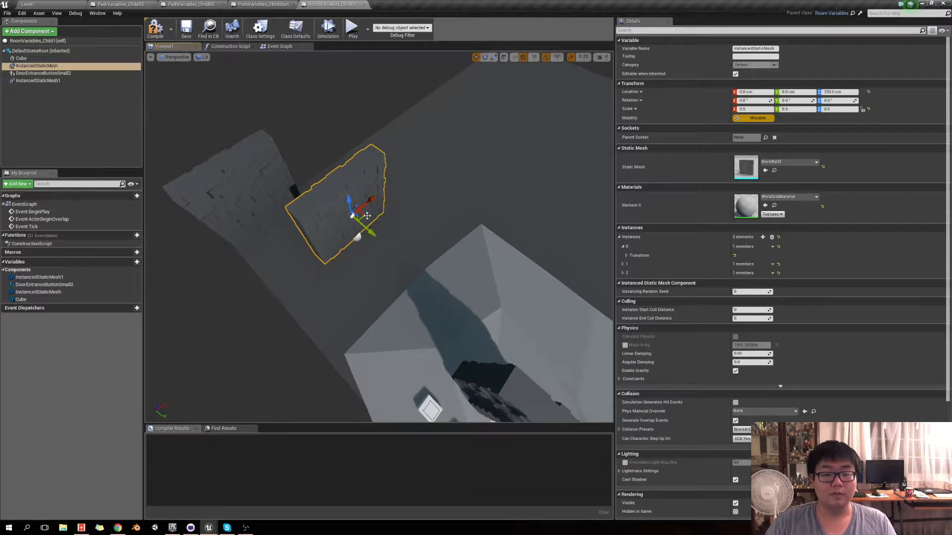
{"action": "left_click_drag", "start_coordinate": [352, 242], "coordinate": [414, 349]}
{"action": "key", "text": "w"}
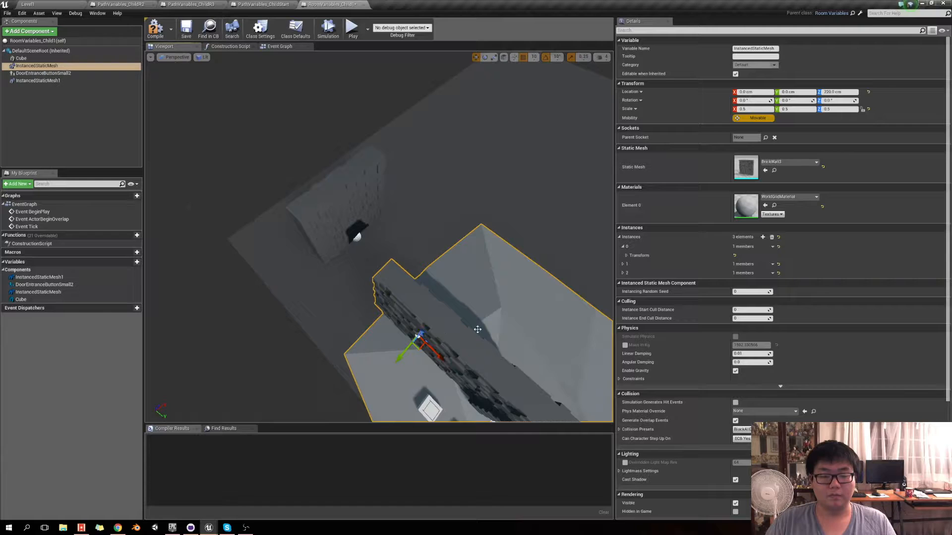
{"action": "right_click_drag", "start_coordinate": [477, 329], "coordinate": [327, 285]}
{"action": "key", "text": "a"}
Add a second Cube component to the room Blueprint
{"action": "left_click", "coordinate": [22, 58]}
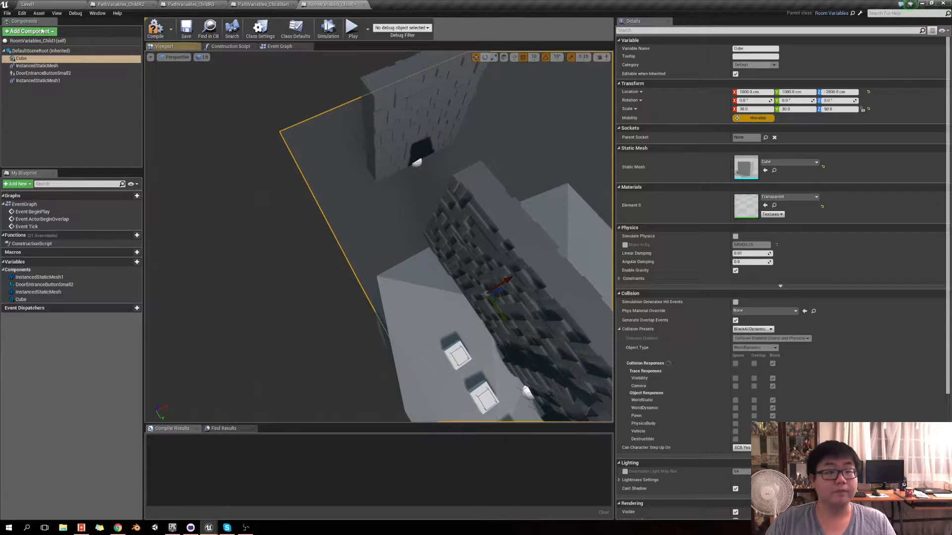
{"action": "left_click", "coordinate": [28, 33]}
{"action": "type", "text": "cube"}
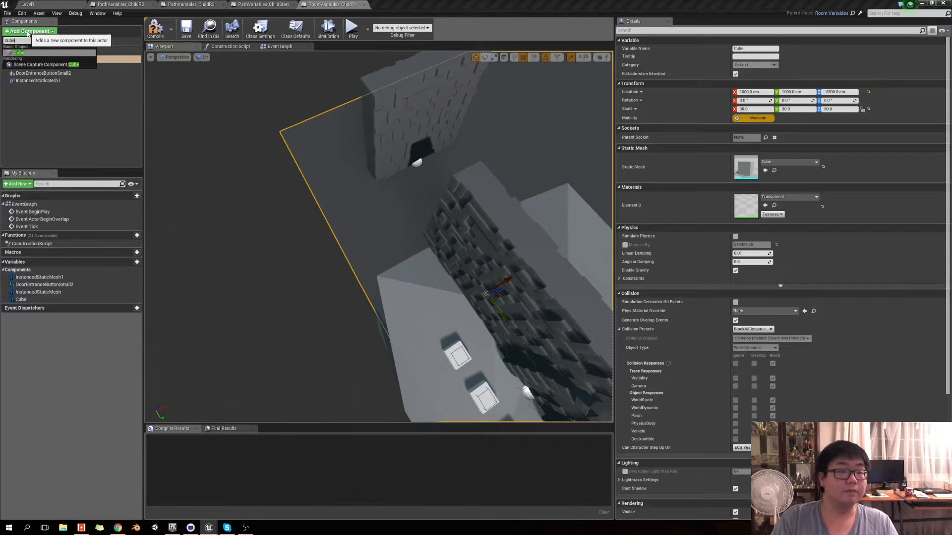
{"action": "key", "text": "Return"}
Set the new cube's location to X 1000, Y 1000, Z -2500 cm and its scale to 20, 20, 50
{"action": "right_click_drag", "start_coordinate": [281, 178], "coordinate": [281, 178]}
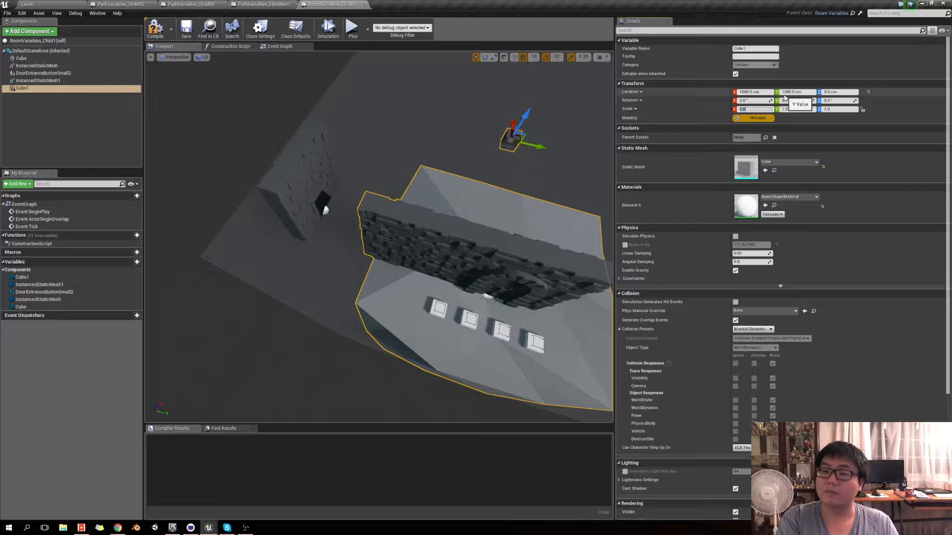
{"action": "type", "text": "20"}
{"action": "key", "text": "Tab"}
{"action": "key", "text": "Tab"}
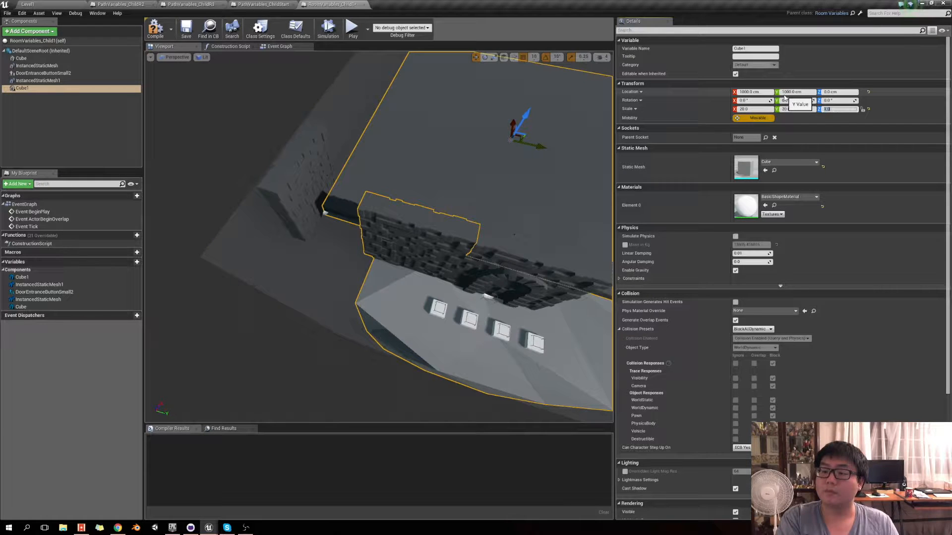
{"action": "type", "text": "80"}
{"action": "key", "text": "Return"}
{"action": "left_click", "coordinate": [827, 92]}
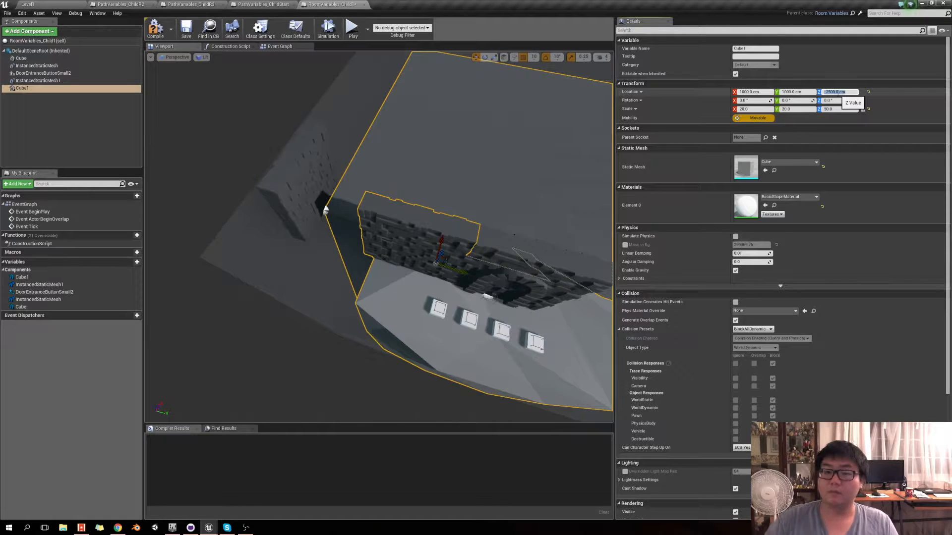
{"action": "key", "text": "Return"}
Assign the DullStone material to the new floor cube
{"action": "right_click_drag", "start_coordinate": [379, 238], "coordinate": [364, 238]}
{"action": "left_click", "coordinate": [791, 198]}
{"action": "type", "text": "dulls"}
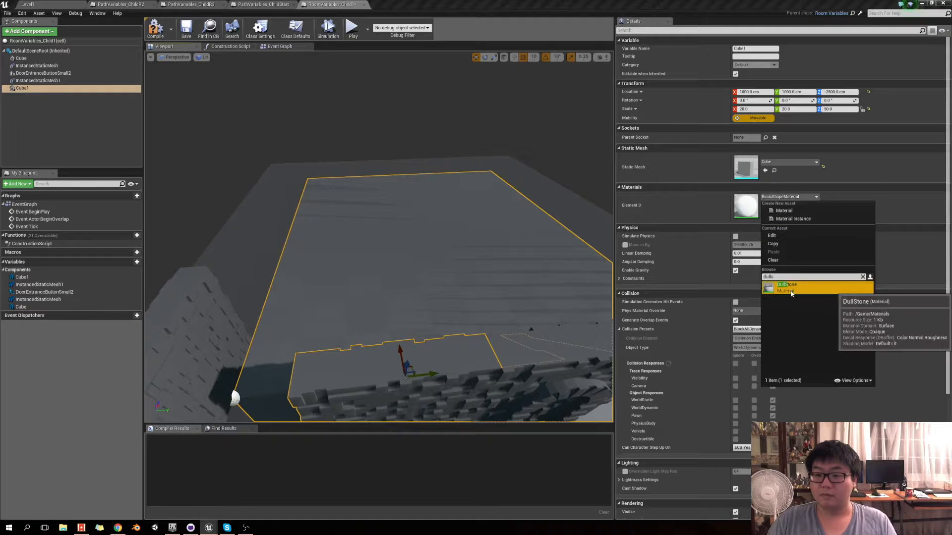
{"action": "left_click", "coordinate": [786, 286]}
Enlarge the floor cube to a scale of 25 in both X and Y
{"action": "right_click_drag", "start_coordinate": [448, 224], "coordinate": [424, 236]}
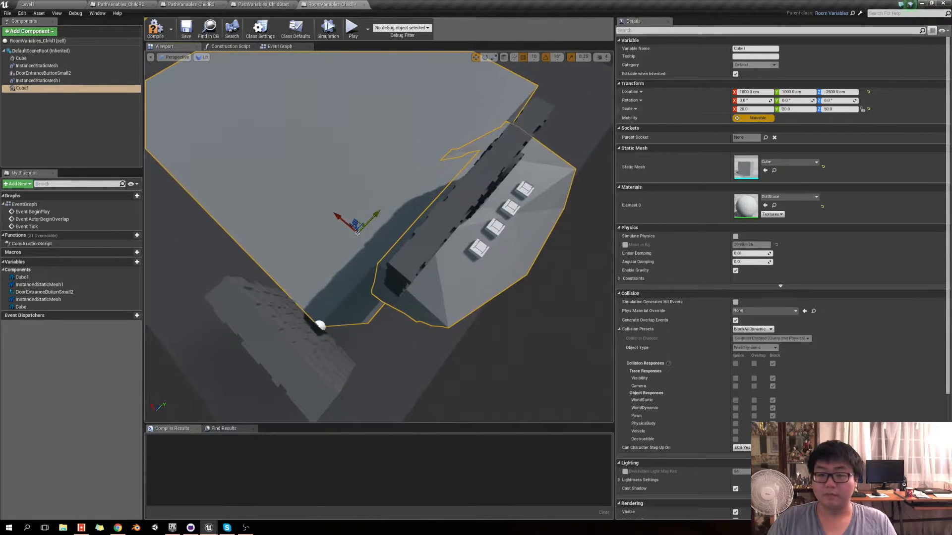
{"action": "type", "text": "5"}
{"action": "key", "text": "Tab"}
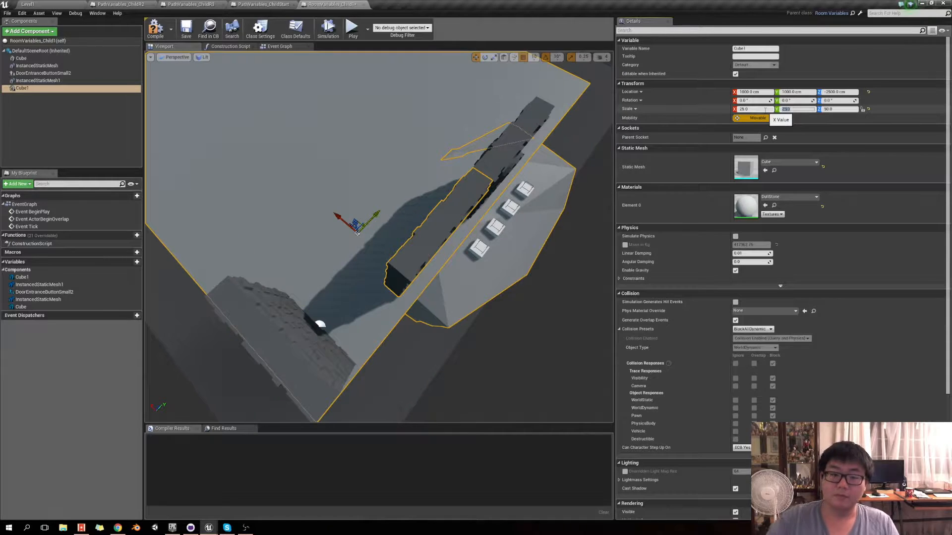
{"action": "right_click_drag", "start_coordinate": [422, 244], "coordinate": [408, 263]}
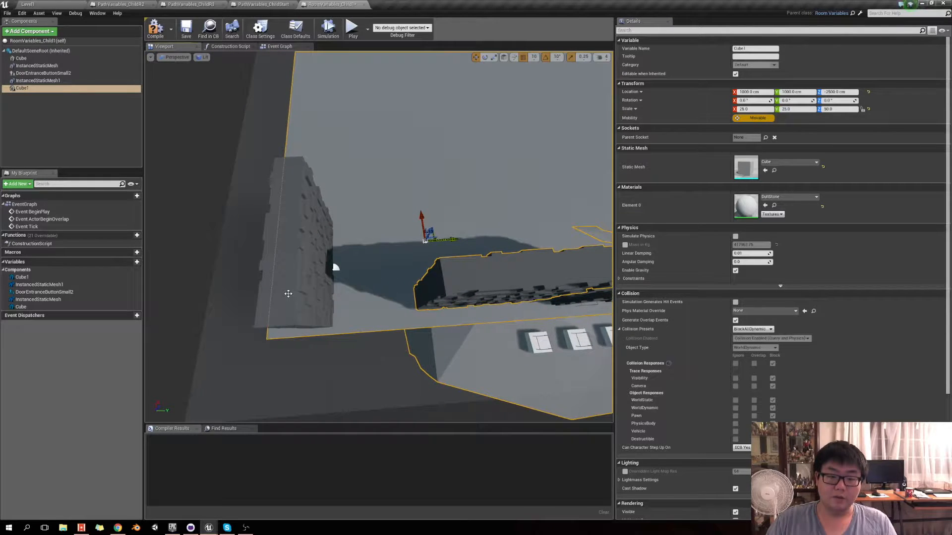
{"action": "right_click_drag", "start_coordinate": [562, 285], "coordinate": [600, 289]}
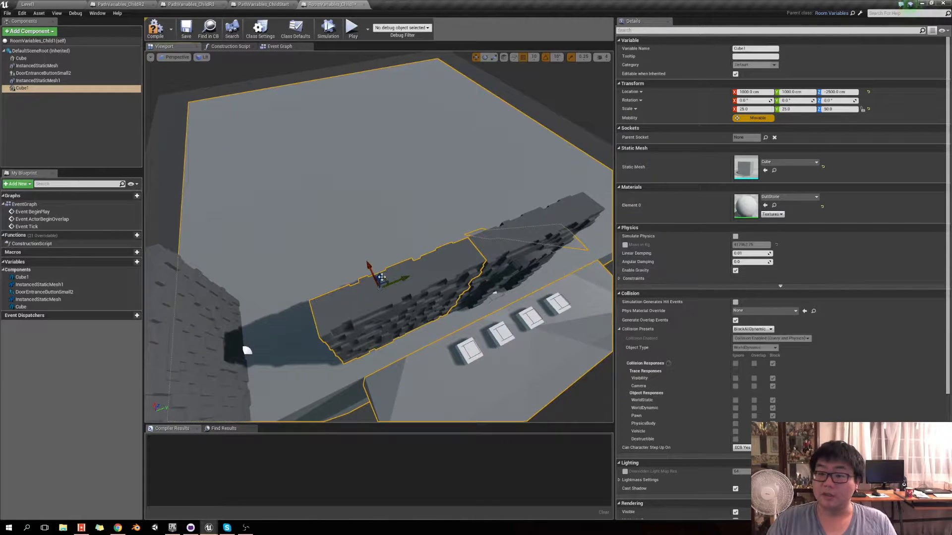
Nudge the floor cube along the X axis so its edge lines up with the front wall
{"action": "left_click_drag", "start_coordinate": [369, 266], "coordinate": [367, 263]}
{"action": "right_click_drag", "start_coordinate": [464, 318], "coordinate": [469, 314]}
{"action": "right_click_drag", "start_coordinate": [372, 333], "coordinate": [394, 337]}
{"action": "right_click_drag", "start_coordinate": [501, 343], "coordinate": [391, 317]}
{"action": "right_click_drag", "start_coordinate": [480, 288], "coordinate": [353, 285]}
Rotate a side brick wall instance parallel to the front wall and extend the front wall to the floor's corner with it
{"action": "left_click", "coordinate": [238, 311]}
{"action": "key", "text": "r"}
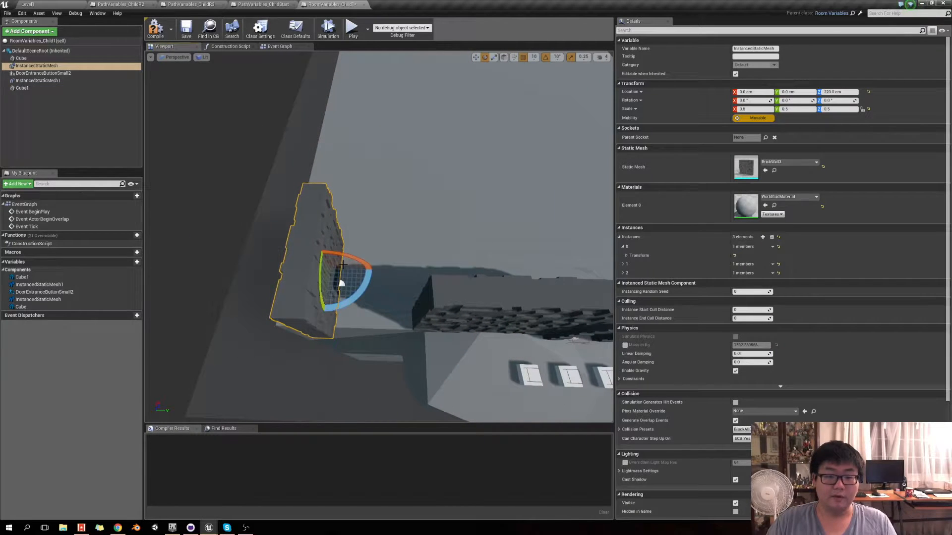
{"action": "left_click_drag", "start_coordinate": [357, 291], "coordinate": [363, 315]}
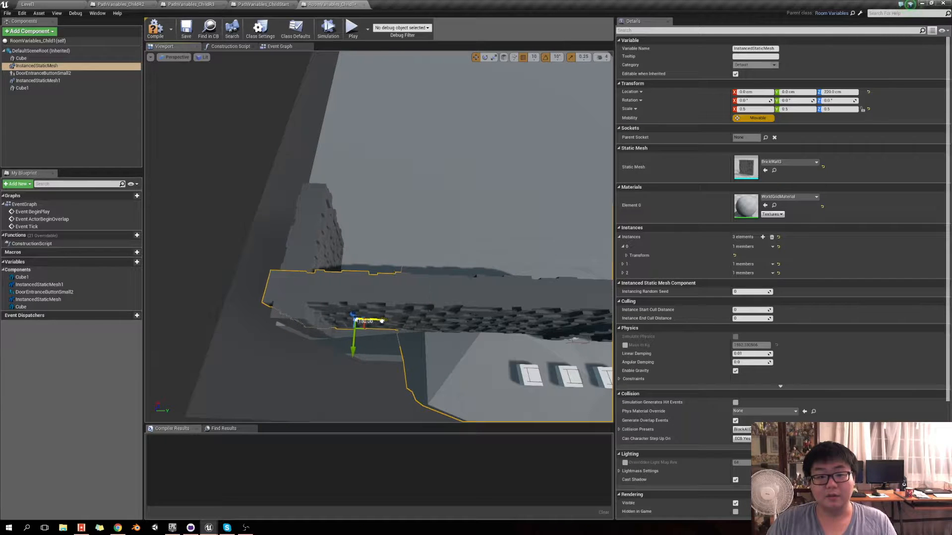
{"action": "right_click_drag", "start_coordinate": [386, 320], "coordinate": [351, 299]}
Line up the remaining side wall instance with the front wall's corner along the floor edge
{"action": "left_click", "coordinate": [386, 294]}
{"action": "left_click_drag", "start_coordinate": [350, 299], "coordinate": [352, 291]}
{"action": "right_click_drag", "start_coordinate": [352, 290], "coordinate": [473, 297]}
{"action": "left_click_drag", "start_coordinate": [471, 305], "coordinate": [449, 305]}
{"action": "right_click_drag", "start_coordinate": [470, 304], "coordinate": [545, 263]}
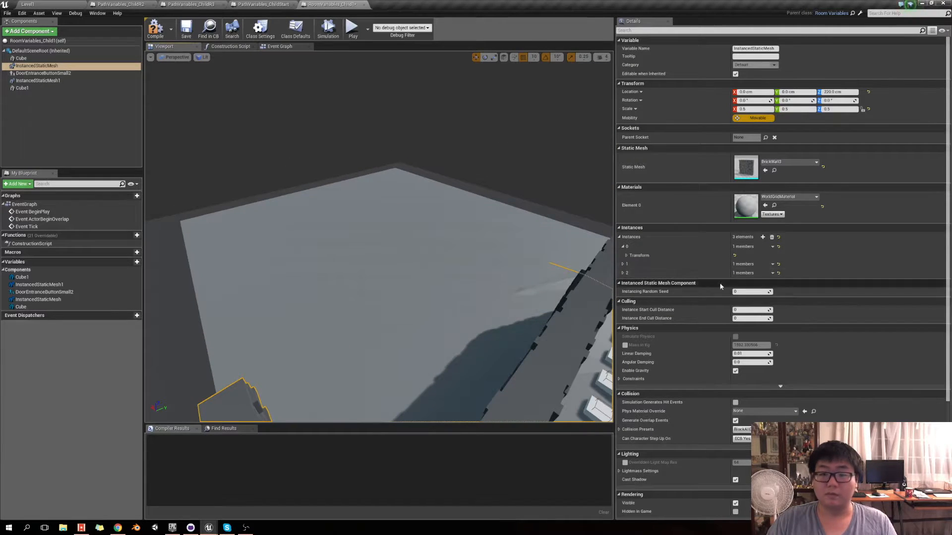
Add five more brick wall instances and extend the side wall along X with the first of them
{"action": "left_click", "coordinate": [763, 238]}
{"action": "left_click", "coordinate": [764, 237]}
{"action": "left_click", "coordinate": [764, 238]}
{"action": "left_click", "coordinate": [763, 238]}
{"action": "left_click", "coordinate": [763, 238]}
{"action": "mouse_move", "coordinate": [374, 289]}
{"action": "right_mouse_down"}
{"action": "mouse_move", "coordinate": [342, 307]}
{"action": "mouse_move", "coordinate": [374, 289]}
{"action": "mouse_move", "coordinate": [374, 301]}
{"action": "right_mouse_up"}
{"action": "left_click_drag", "start_coordinate": [379, 288], "coordinate": [507, 233]}
{"action": "right_click_drag", "start_coordinate": [497, 240], "coordinate": [376, 243]}
Move a second spare brick wall instance along the floor edge to the end of the side wall
{"action": "left_click", "coordinate": [307, 225]}
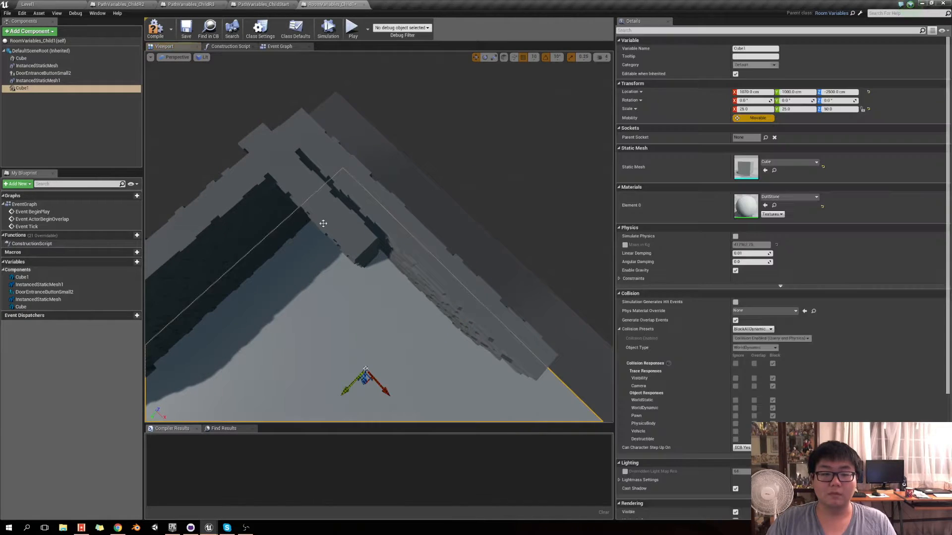
{"action": "left_click", "coordinate": [324, 223]}
{"action": "right_click_drag", "start_coordinate": [324, 223], "coordinate": [372, 226]}
{"action": "left_click_drag", "start_coordinate": [332, 240], "coordinate": [555, 287]}
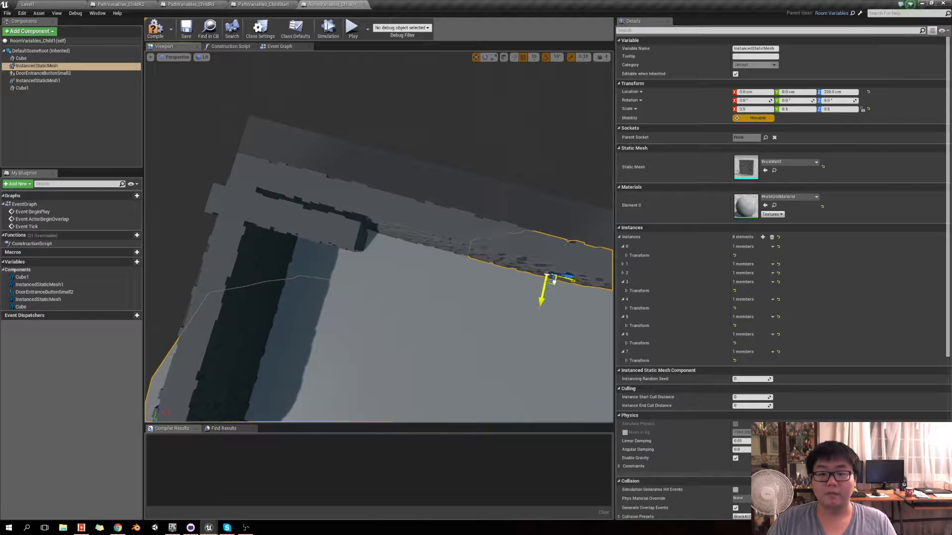
{"action": "left_click", "coordinate": [412, 270]}
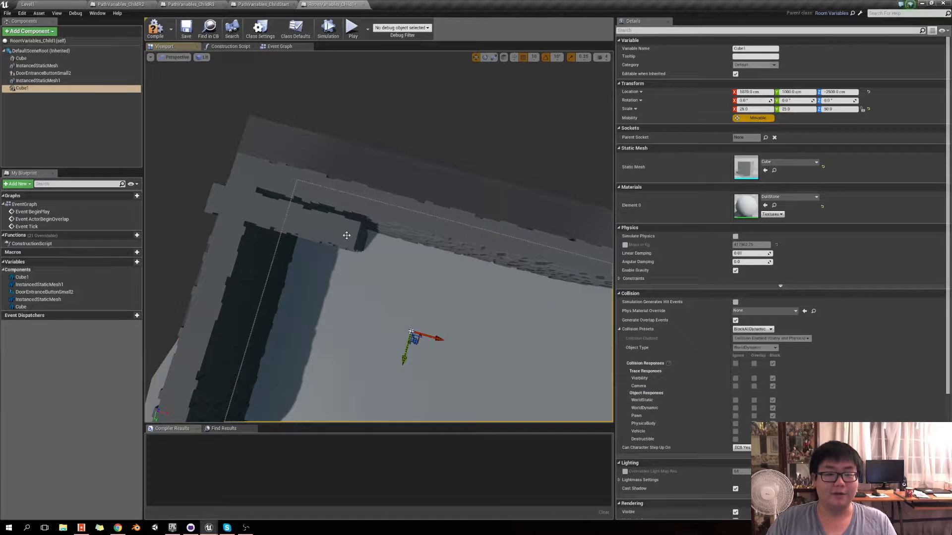
Move a third spare brick wall instance along X and Y until it sits flush at the side wall's end
{"action": "left_click", "coordinate": [347, 235]}
{"action": "right_click_drag", "start_coordinate": [347, 235], "coordinate": [369, 344]}
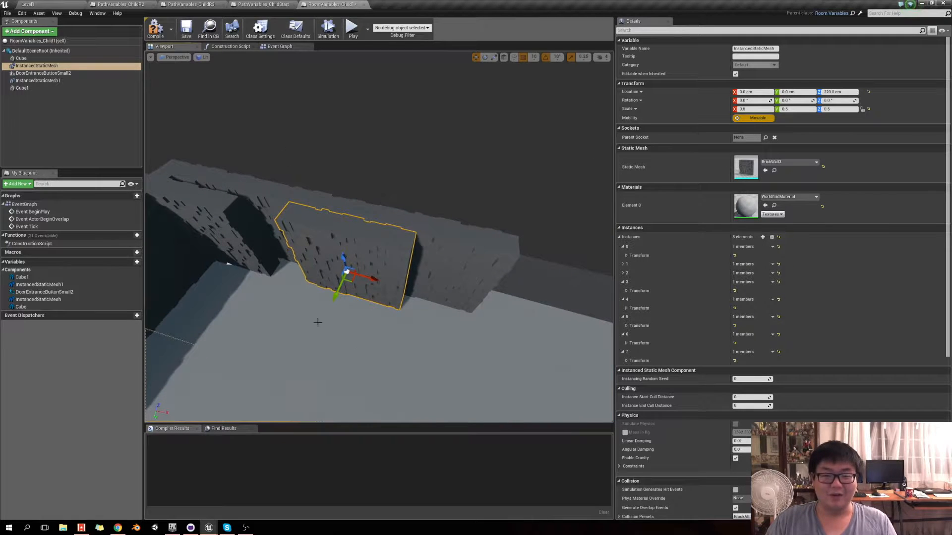
{"action": "left_click_drag", "start_coordinate": [352, 280], "coordinate": [554, 319]}
{"action": "right_click_drag", "start_coordinate": [554, 319], "coordinate": [579, 292]}
{"action": "left_click_drag", "start_coordinate": [411, 377], "coordinate": [432, 370]}
{"action": "right_click_drag", "start_coordinate": [429, 370], "coordinate": [365, 346]}
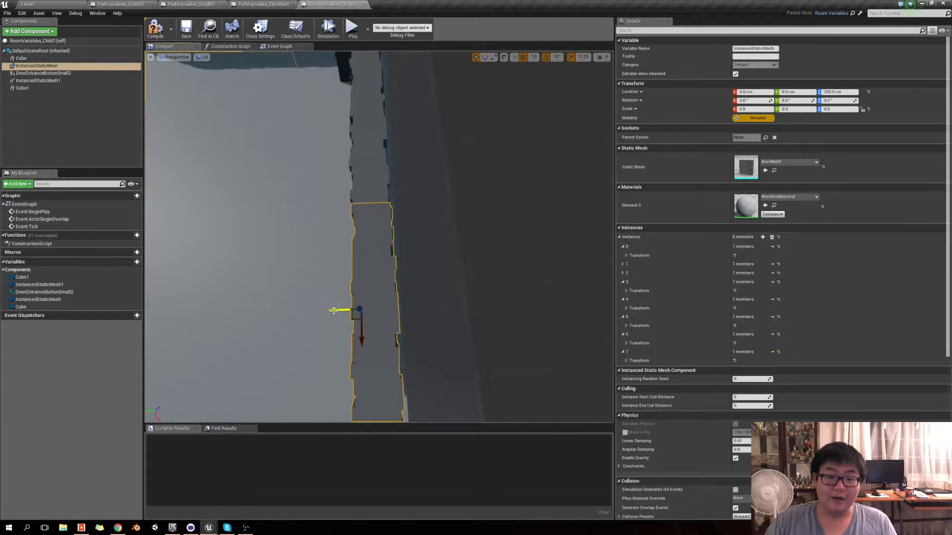
{"action": "right_click_drag", "start_coordinate": [386, 298], "coordinate": [418, 255]}
Slide a fourth spare brick wall instance along X and align it flush with the end of the side wall
{"action": "left_click", "coordinate": [463, 286]}
{"action": "right_click_drag", "start_coordinate": [463, 286], "coordinate": [460, 264]}
{"action": "left_click_drag", "start_coordinate": [444, 252], "coordinate": [561, 401]}
{"action": "right_click_drag", "start_coordinate": [561, 401], "coordinate": [632, 394]}
{"action": "right_click_drag", "start_coordinate": [347, 287], "coordinate": [320, 354]}
{"action": "left_click_drag", "start_coordinate": [337, 313], "coordinate": [559, 354]}
{"action": "right_click_drag", "start_coordinate": [559, 354], "coordinate": [527, 356]}
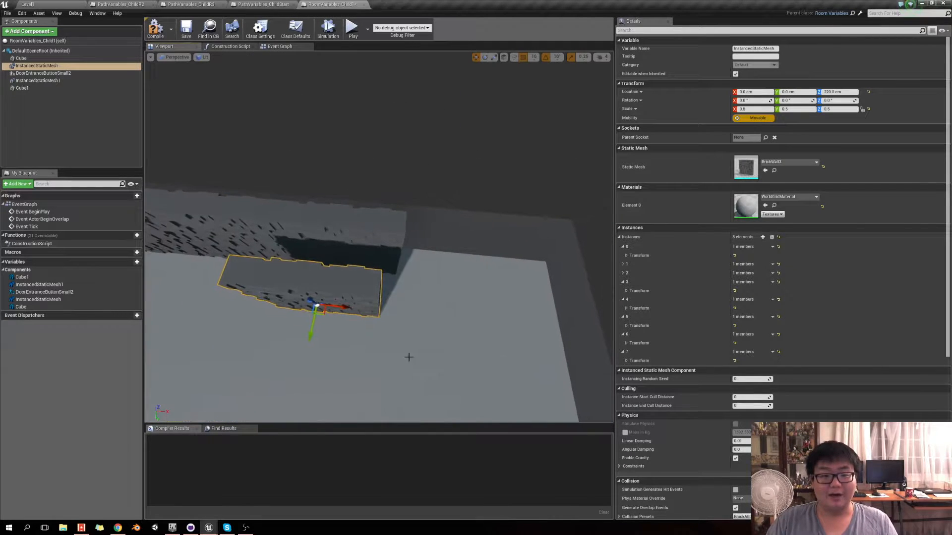
{"action": "right_click_drag", "start_coordinate": [371, 338], "coordinate": [407, 338]}
{"action": "right_click_drag", "start_coordinate": [444, 363], "coordinate": [456, 322]}
{"action": "right_click_drag", "start_coordinate": [386, 323], "coordinate": [445, 359]}
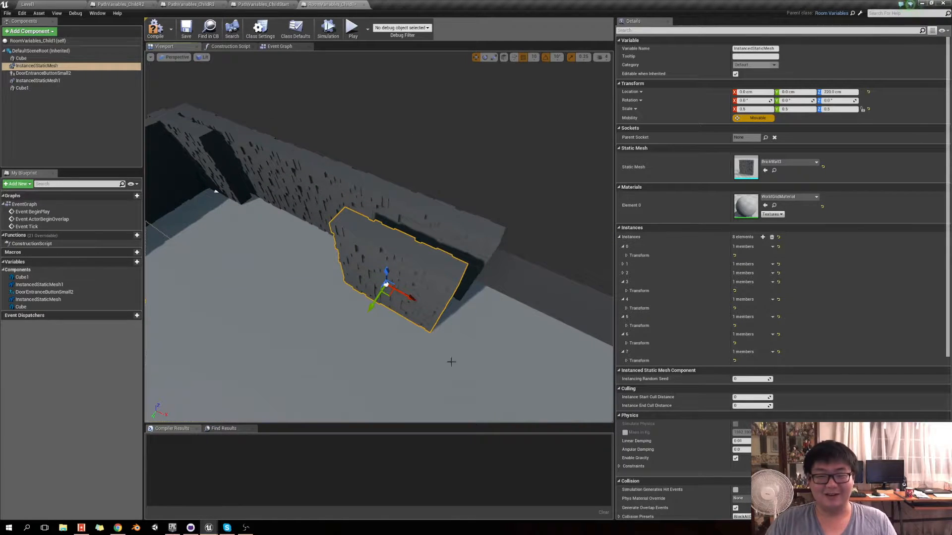
{"action": "right_click_drag", "start_coordinate": [397, 297], "coordinate": [351, 281]}
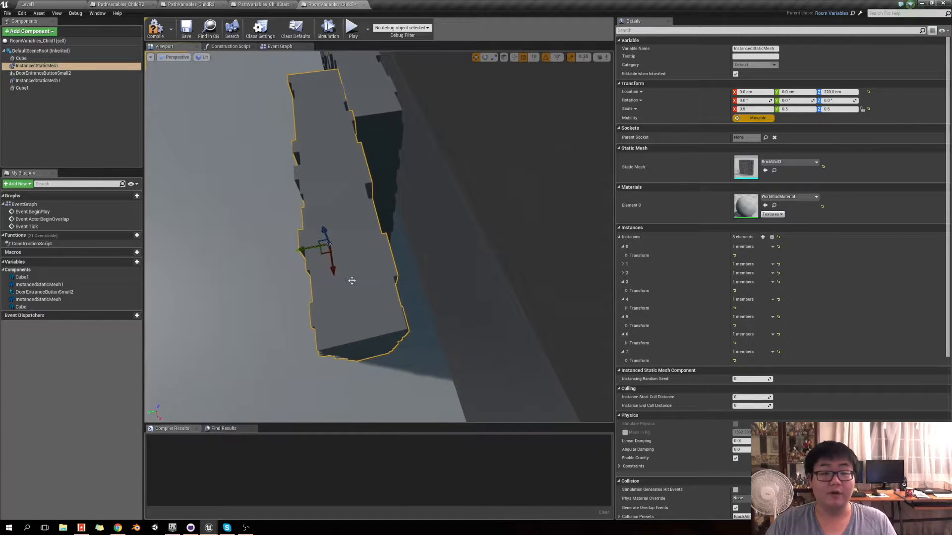
{"action": "right_click_drag", "start_coordinate": [323, 252], "coordinate": [343, 300]}
Move the last spare brick wall instance to the far corner of the floor to complete the side wall
{"action": "left_click_drag", "start_coordinate": [343, 300], "coordinate": [609, 347]}
{"action": "right_click_drag", "start_coordinate": [610, 347], "coordinate": [392, 349]}
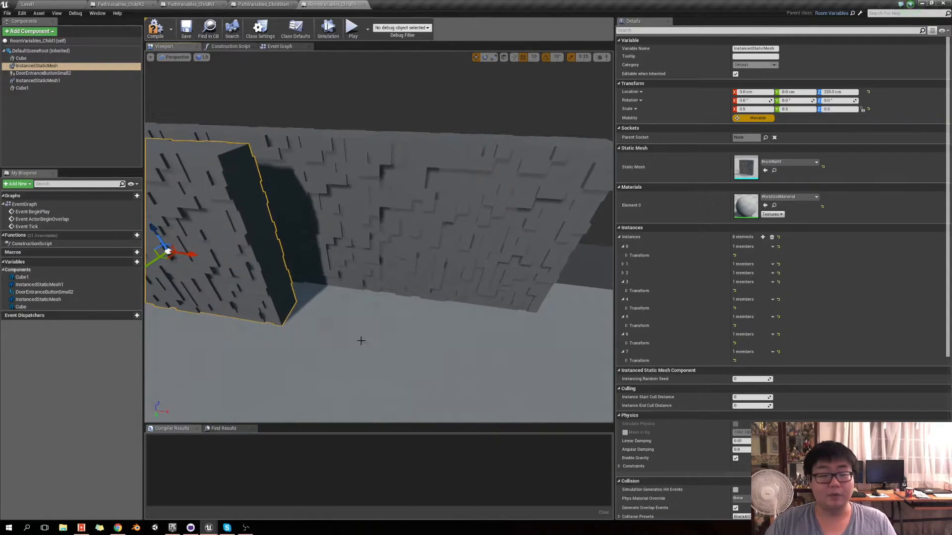
{"action": "left_click_drag", "start_coordinate": [171, 258], "coordinate": [507, 271]}
{"action": "right_click_drag", "start_coordinate": [506, 271], "coordinate": [550, 260]}
{"action": "right_click_drag", "start_coordinate": [471, 267], "coordinate": [439, 278]}
{"action": "left_click_drag", "start_coordinate": [299, 298], "coordinate": [397, 259]}
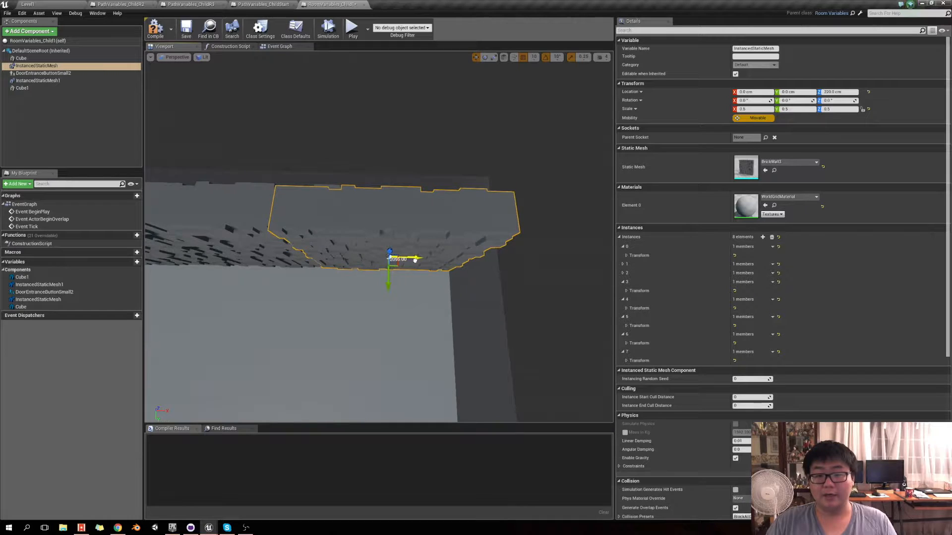
Add three more instances to the brick wall component, for a total of 11
{"action": "right_click_drag", "start_coordinate": [417, 315], "coordinate": [258, 313]}
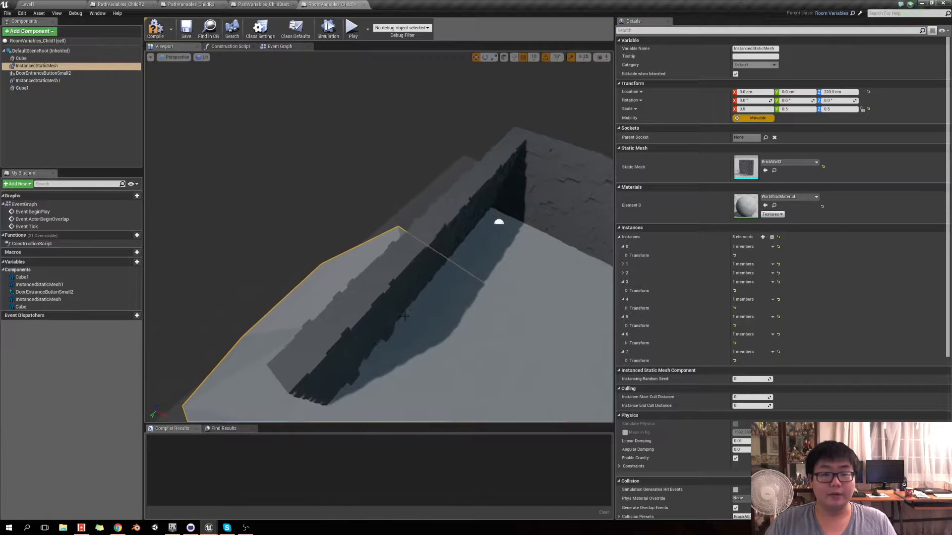
{"action": "left_click", "coordinate": [424, 242]}
{"action": "right_click_drag", "start_coordinate": [386, 282], "coordinate": [425, 255]}
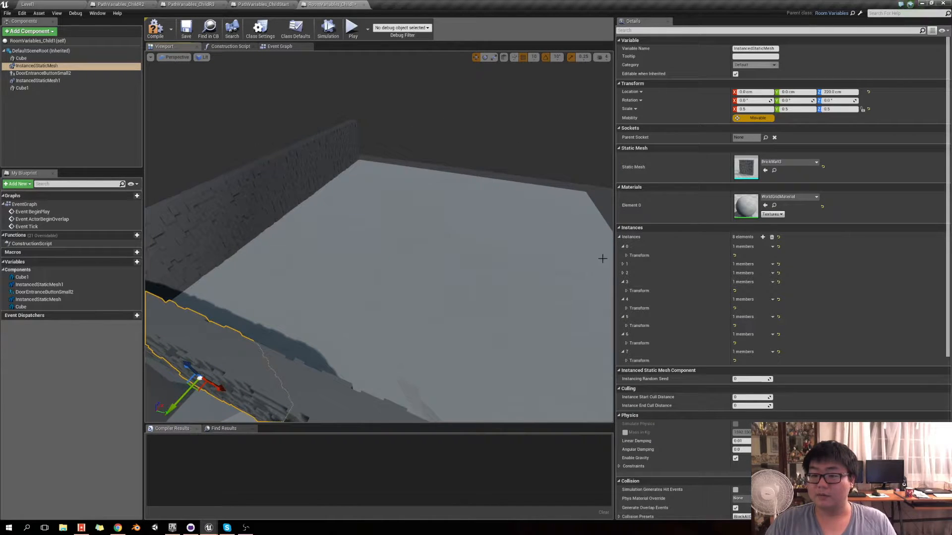
{"action": "left_click", "coordinate": [762, 238]}
{"action": "left_click", "coordinate": [762, 238]}
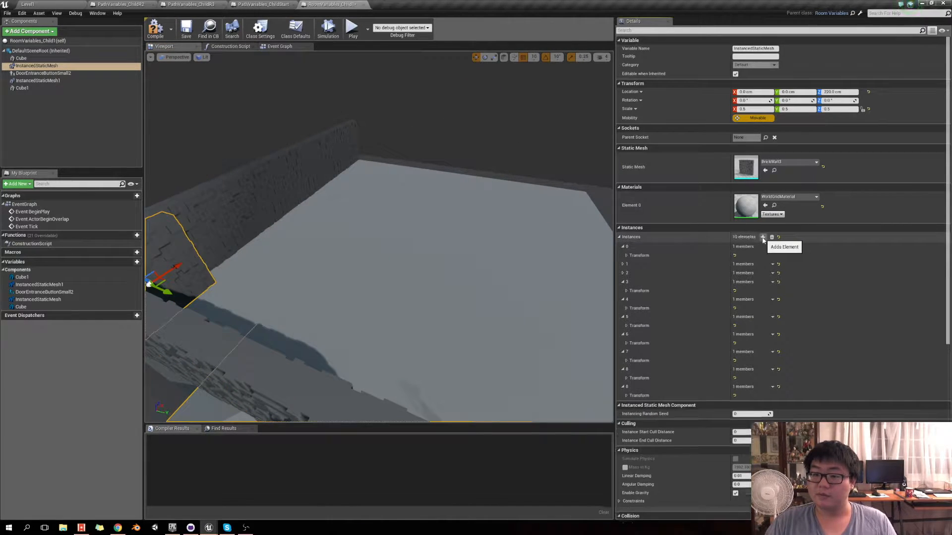
{"action": "left_click", "coordinate": [762, 238]}
Rotate one new brick wall instance and align it with the front wall on the other side of the door entrance
{"action": "right_click_drag", "start_coordinate": [387, 298], "coordinate": [345, 277]}
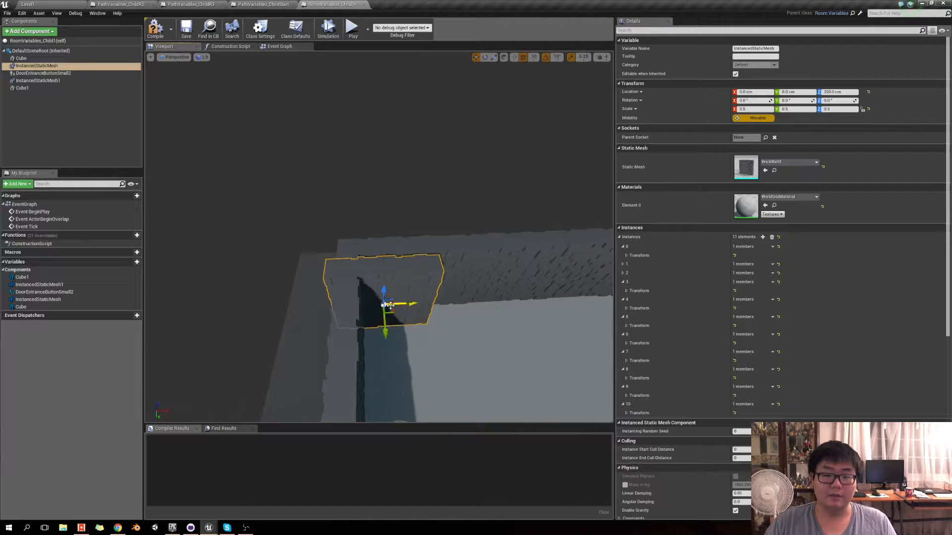
{"action": "left_click_drag", "start_coordinate": [392, 315], "coordinate": [477, 419]}
{"action": "right_click_drag", "start_coordinate": [478, 419], "coordinate": [299, 249]}
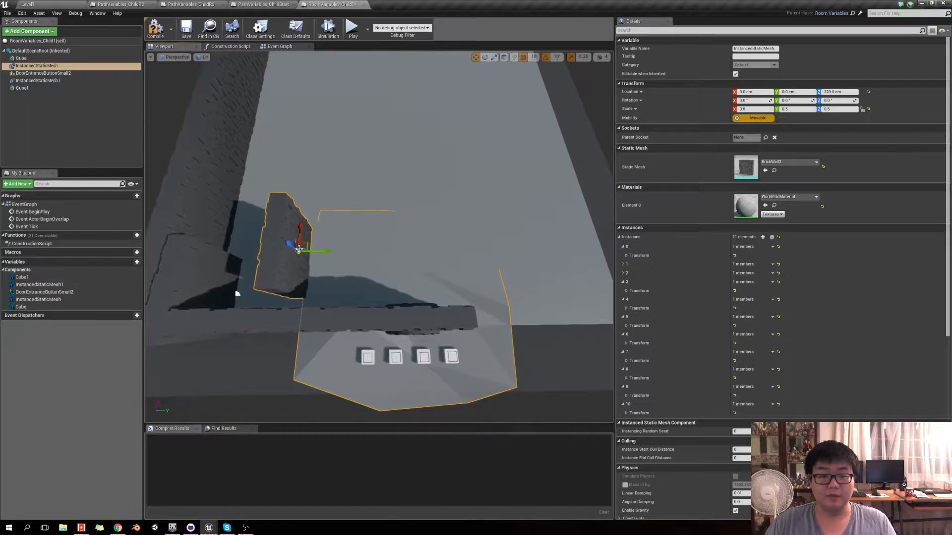
{"action": "left_click_drag", "start_coordinate": [303, 245], "coordinate": [542, 255]}
{"action": "key", "text": "e"}
{"action": "right_click_drag", "start_coordinate": [532, 279], "coordinate": [439, 311]}
{"action": "left_click_drag", "start_coordinate": [378, 244], "coordinate": [381, 321]}
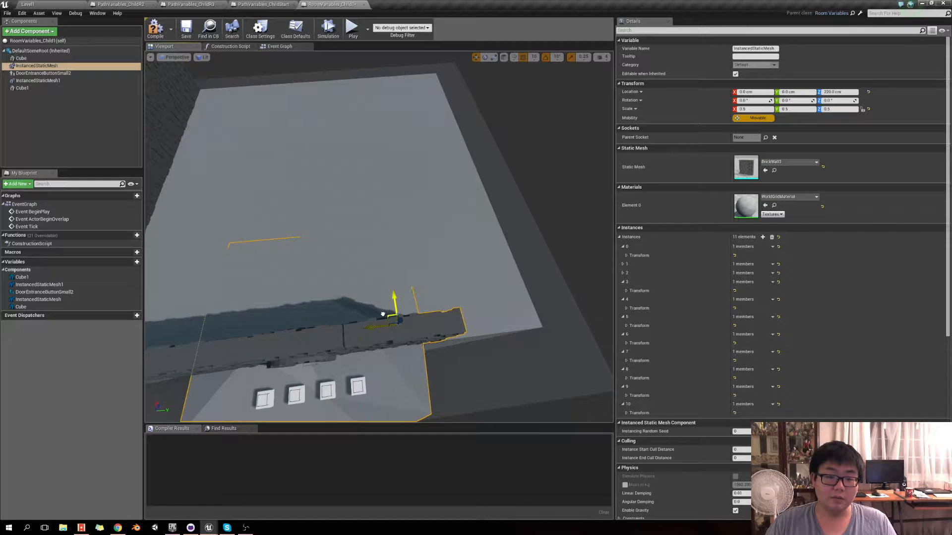
{"action": "right_click_drag", "start_coordinate": [382, 314], "coordinate": [301, 294]}
Rotate another new brick wall instance and extend the front wall with it to the opposite floor corner
{"action": "left_click", "coordinate": [301, 295]}
{"action": "left_click_drag", "start_coordinate": [286, 290], "coordinate": [455, 410]}
{"action": "right_click_drag", "start_coordinate": [439, 391], "coordinate": [383, 350]}
{"action": "left_click_drag", "start_coordinate": [321, 303], "coordinate": [525, 343]}
{"action": "right_click_drag", "start_coordinate": [526, 343], "coordinate": [451, 306]}
{"action": "key", "text": "e"}
{"action": "left_click_drag", "start_coordinate": [376, 275], "coordinate": [412, 281]}
{"action": "key", "text": "w"}
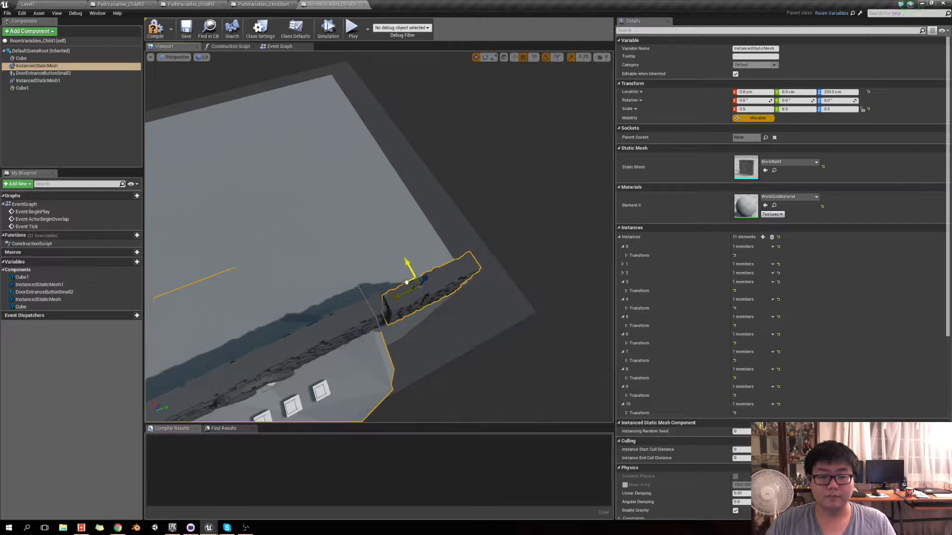
{"action": "right_click_drag", "start_coordinate": [401, 280], "coordinate": [338, 222]}
Move the remaining spare brick wall instance to the front corner and align it with the open side edge of the floor
{"action": "left_click", "coordinate": [337, 220]}
{"action": "left_click_drag", "start_coordinate": [334, 207], "coordinate": [500, 384]}
{"action": "right_click_drag", "start_coordinate": [500, 384], "coordinate": [585, 397]}
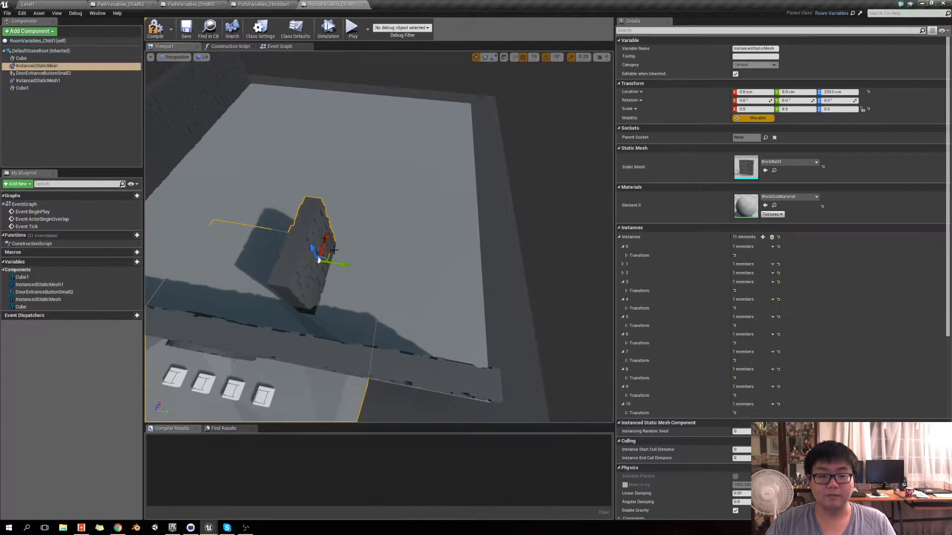
{"action": "right_click_drag", "start_coordinate": [334, 250], "coordinate": [451, 357]}
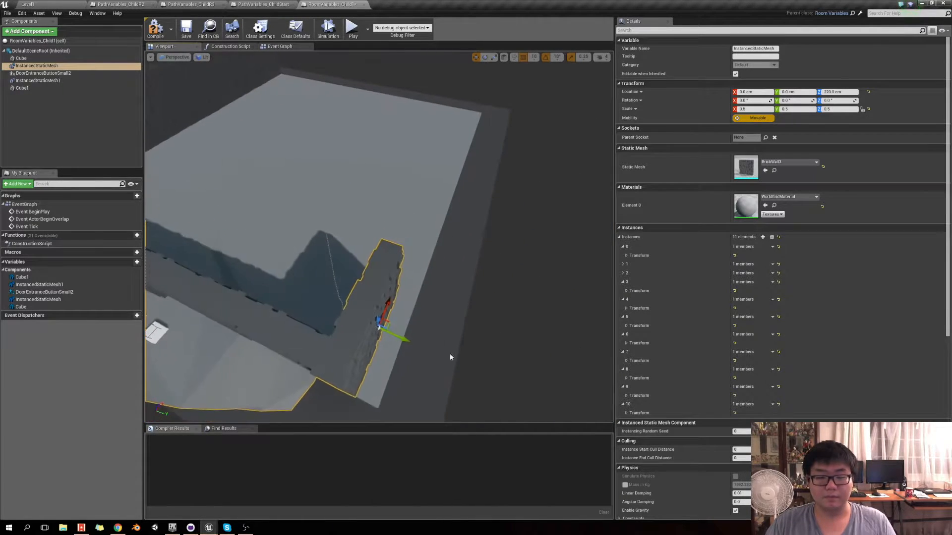
{"action": "left_click_drag", "start_coordinate": [411, 321], "coordinate": [402, 324]}
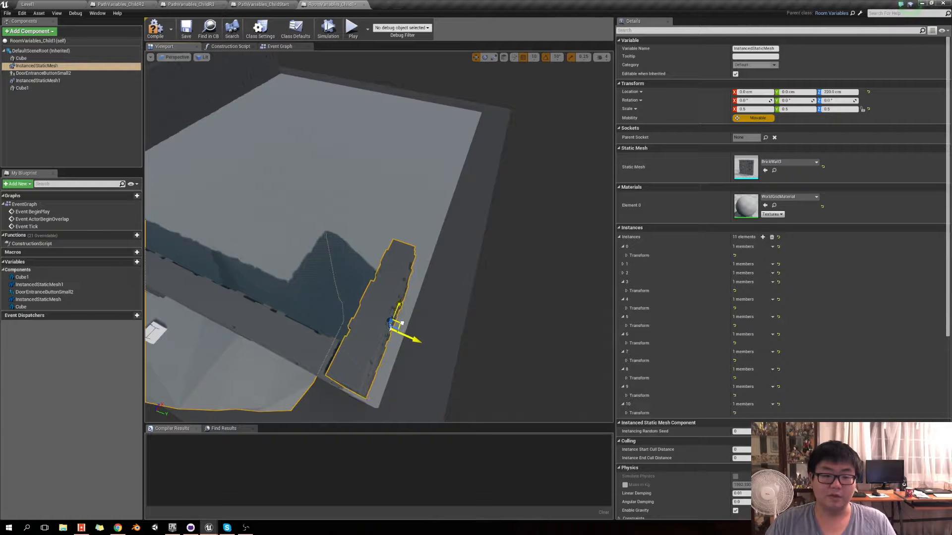
{"action": "right_click_drag", "start_coordinate": [386, 312], "coordinate": [481, 325]}
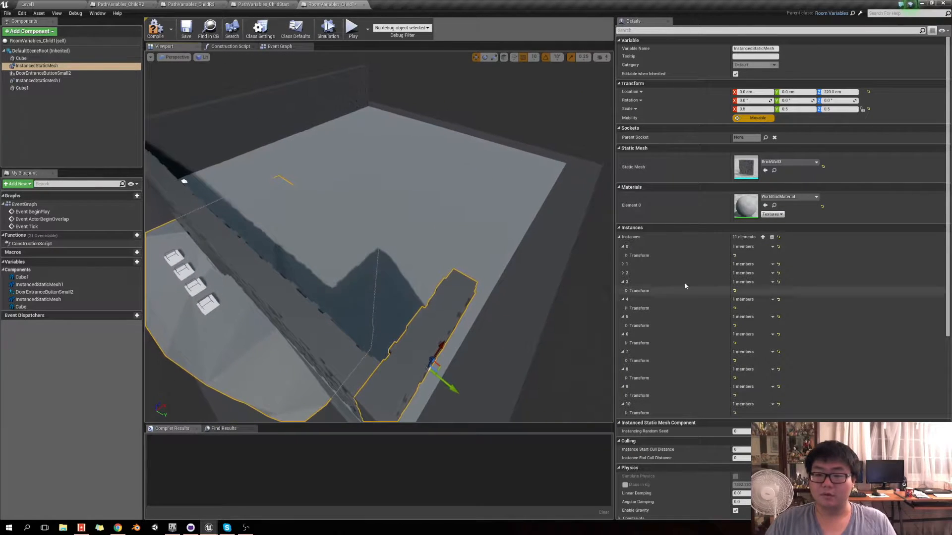
Add four more brick wall instances, for a total of 15, and place one next to the corner piece on the open side
{"action": "left_click", "coordinate": [763, 237]}
{"action": "left_click", "coordinate": [762, 237]}
{"action": "left_click", "coordinate": [763, 237]}
{"action": "left_click", "coordinate": [762, 237]}
{"action": "right_click_drag", "start_coordinate": [319, 233], "coordinate": [312, 193]}
{"action": "left_click_drag", "start_coordinate": [352, 169], "coordinate": [412, 388]}
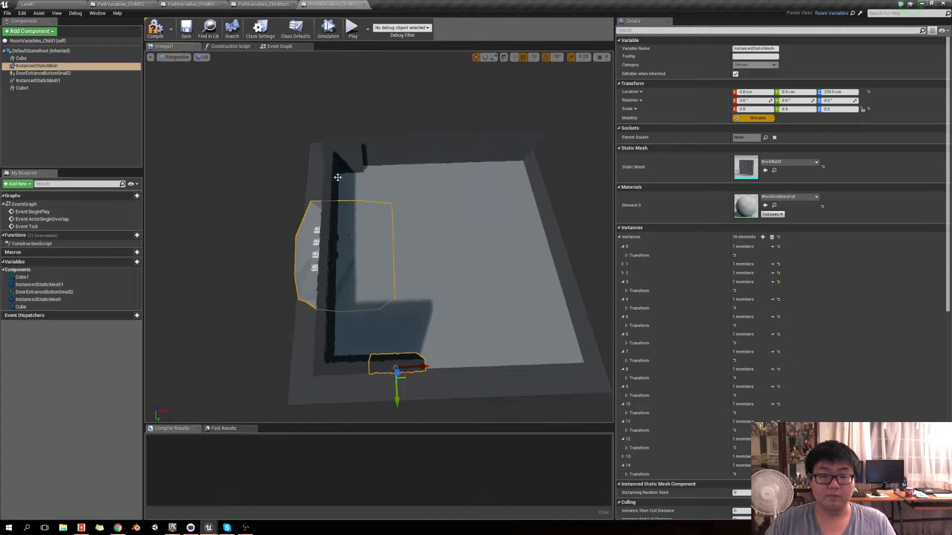
Move a second new brick wall instance to the end of the unfinished side wall and align its face with the row
{"action": "mouse_move", "coordinate": [350, 166]}
{"action": "right_mouse_down"}
{"action": "mouse_move", "coordinate": [337, 168]}
{"action": "mouse_move", "coordinate": [350, 167]}
{"action": "right_mouse_up"}
{"action": "left_click_drag", "start_coordinate": [300, 173], "coordinate": [483, 327]}
{"action": "mouse_move", "coordinate": [469, 336]}
{"action": "right_mouse_down"}
{"action": "mouse_move", "coordinate": [446, 322]}
{"action": "mouse_move", "coordinate": [469, 336]}
{"action": "right_mouse_up"}
{"action": "left_click_drag", "start_coordinate": [469, 335], "coordinate": [432, 336]}
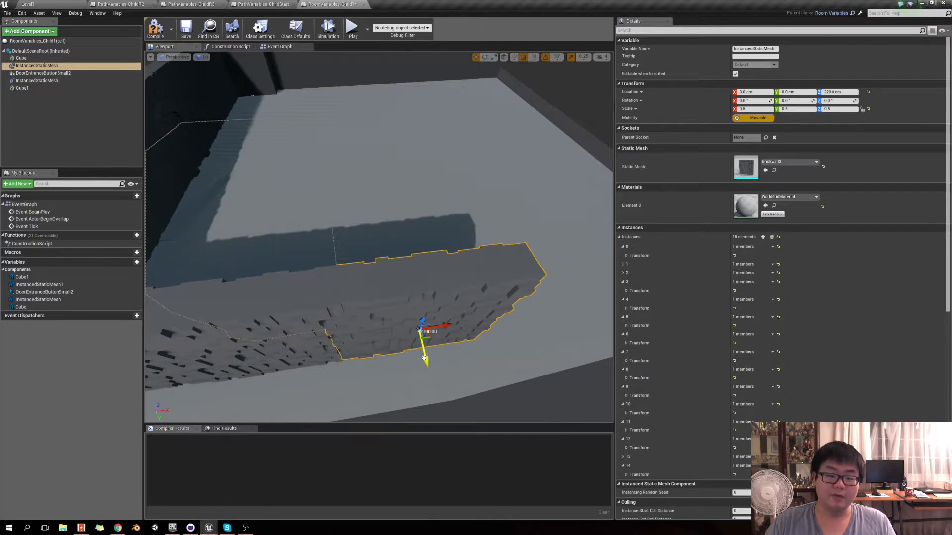
{"action": "left_click_drag", "start_coordinate": [423, 360], "coordinate": [423, 361]}
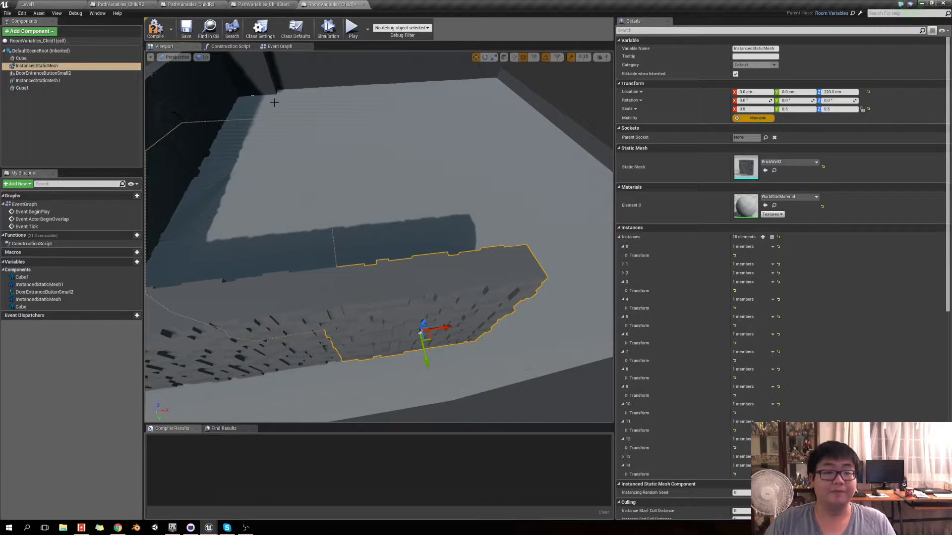
Extend the unfinished side wall with a third new brick wall instance taken from the origin corner
{"action": "left_click", "coordinate": [273, 71]}
{"action": "mouse_move", "coordinate": [289, 99]}
{"action": "right_mouse_down"}
{"action": "mouse_move", "coordinate": [293, 74]}
{"action": "mouse_move", "coordinate": [289, 98]}
{"action": "right_mouse_up"}
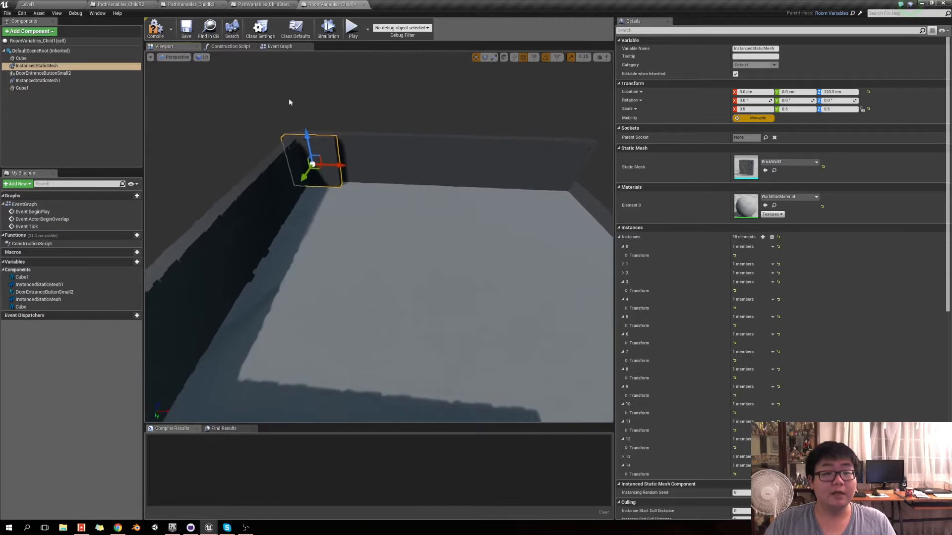
{"action": "left_click_drag", "start_coordinate": [316, 172], "coordinate": [516, 392]}
{"action": "right_click_drag", "start_coordinate": [515, 384], "coordinate": [517, 343]}
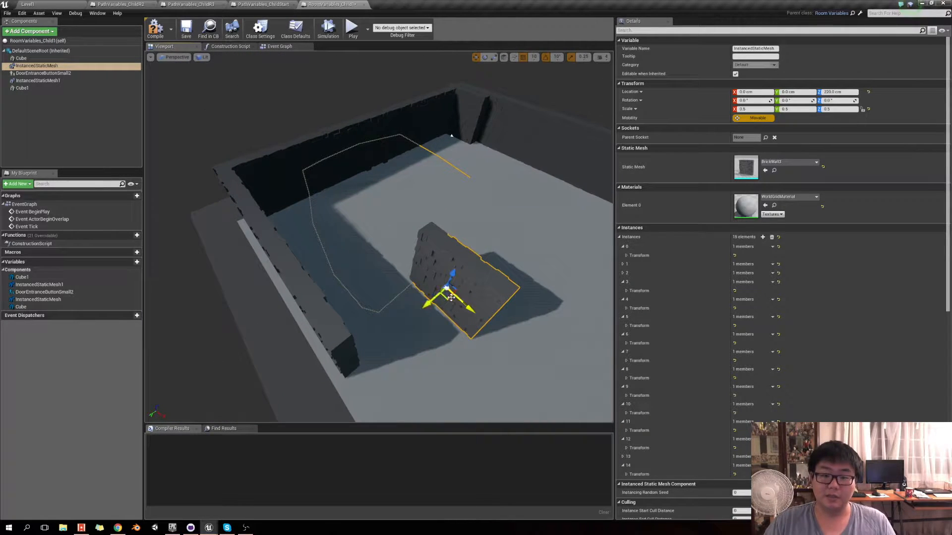
{"action": "left_click_drag", "start_coordinate": [451, 297], "coordinate": [380, 420]}
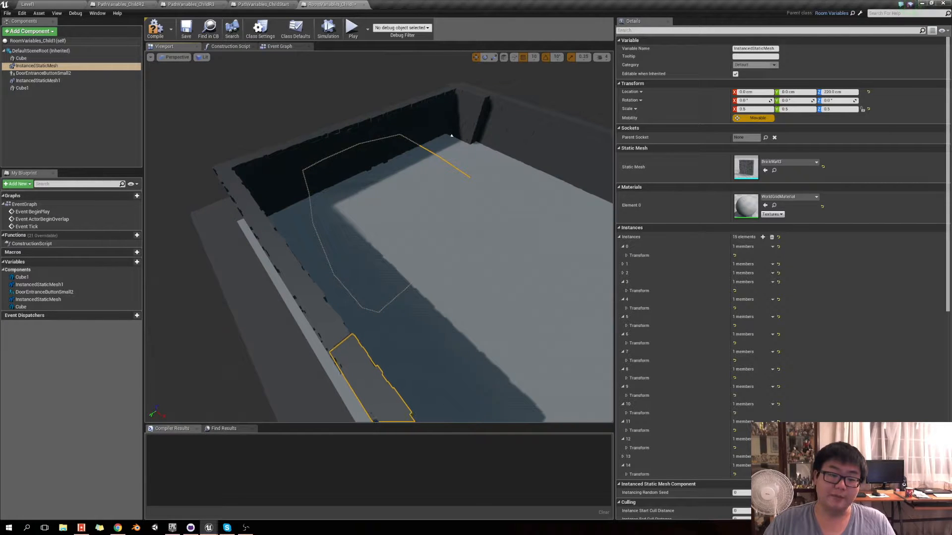
{"action": "left_click", "coordinate": [467, 121]}
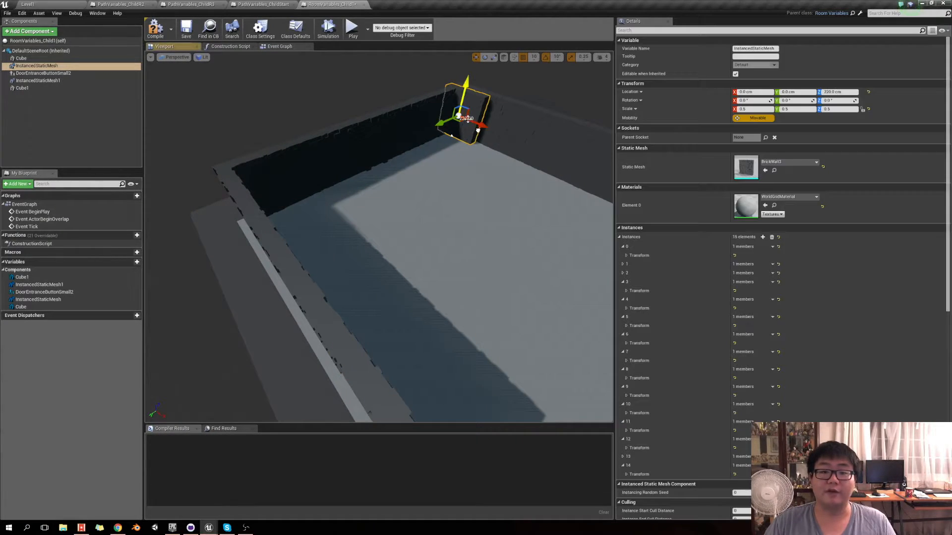
{"action": "left_click_drag", "start_coordinate": [459, 118], "coordinate": [474, 334]}
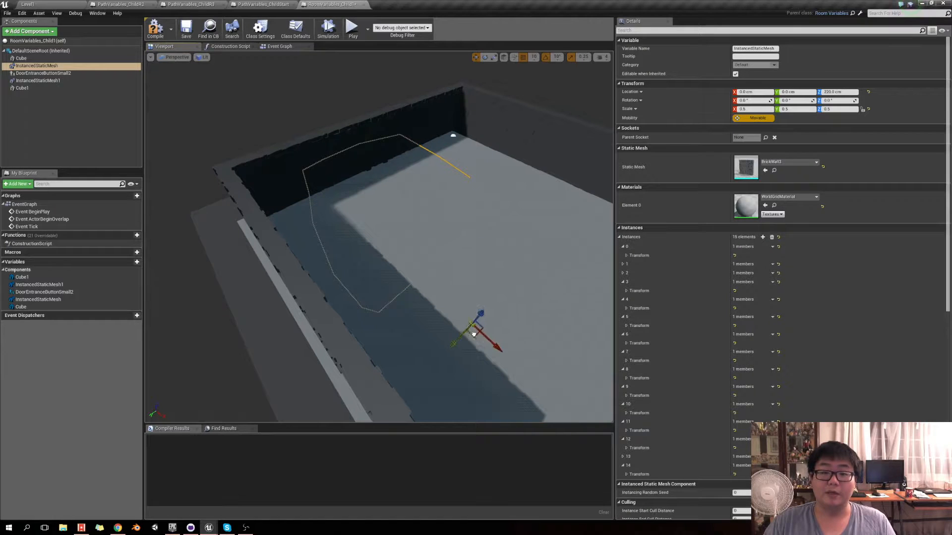
{"action": "key", "text": "ctrl+z"}
Move the last spare brick wall instance from the origin corner to the end of the side wall and align it flush
{"action": "left_click", "coordinate": [470, 121]}
{"action": "right_click_drag", "start_coordinate": [470, 121], "coordinate": [600, 65]}
{"action": "right_click_drag", "start_coordinate": [475, 67], "coordinate": [391, 178]}
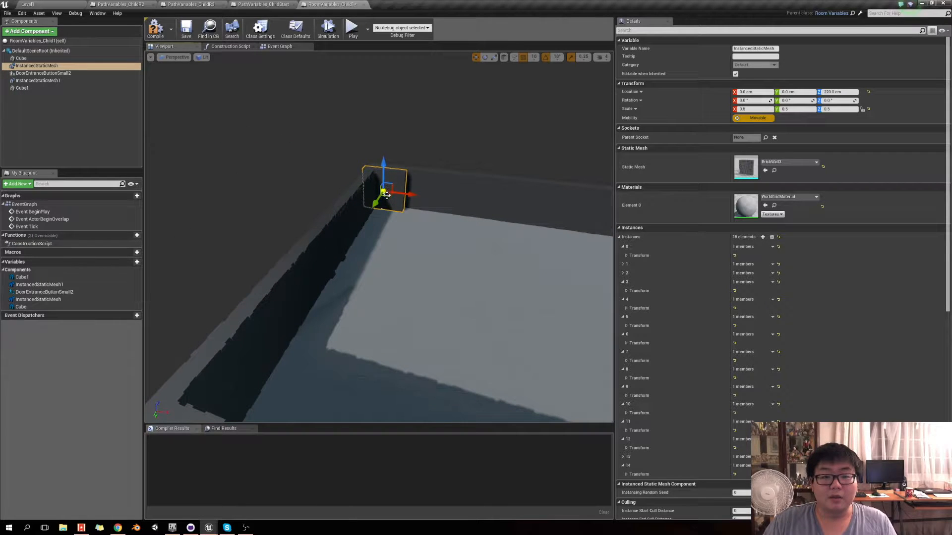
{"action": "left_click_drag", "start_coordinate": [505, 406], "coordinate": [505, 413]}
{"action": "right_click_drag", "start_coordinate": [504, 412], "coordinate": [536, 418]}
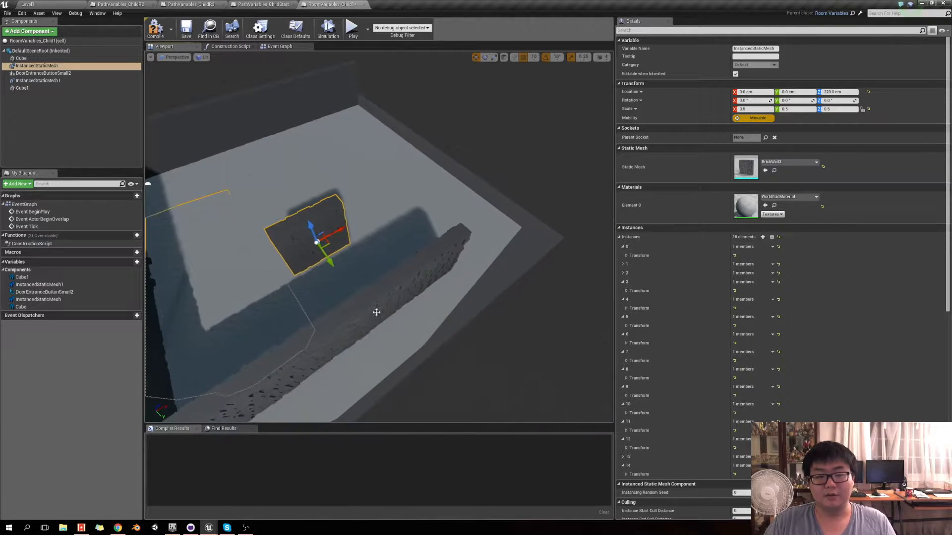
{"action": "left_click", "coordinate": [396, 241]}
{"action": "right_click_drag", "start_coordinate": [396, 241], "coordinate": [391, 240]}
{"action": "left_click", "coordinate": [389, 243]}
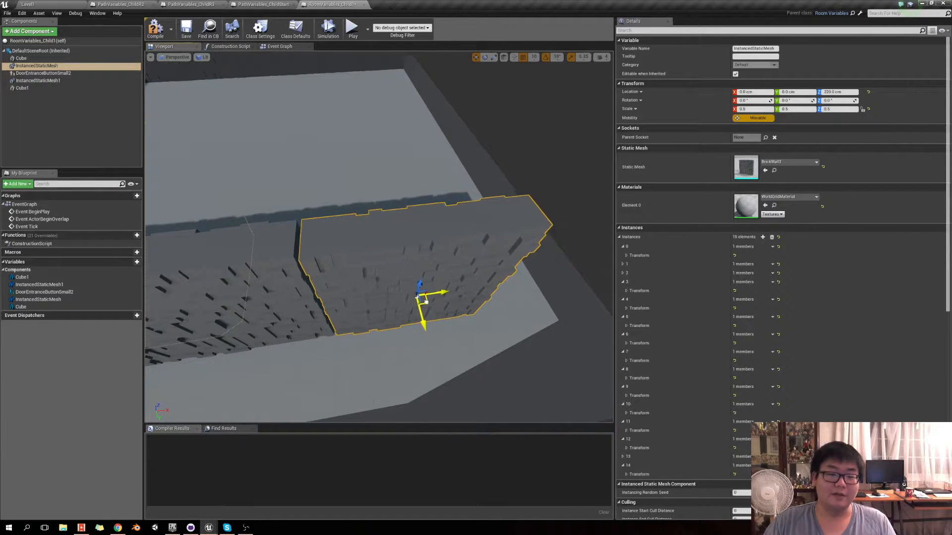
{"action": "right_click_drag", "start_coordinate": [421, 302], "coordinate": [393, 225]}
{"action": "right_click_drag", "start_coordinate": [497, 238], "coordinate": [548, 221]}
{"action": "right_click_drag", "start_coordinate": [452, 240], "coordinate": [436, 253]}
{"action": "right_click_drag", "start_coordinate": [365, 297], "coordinate": [479, 252]}
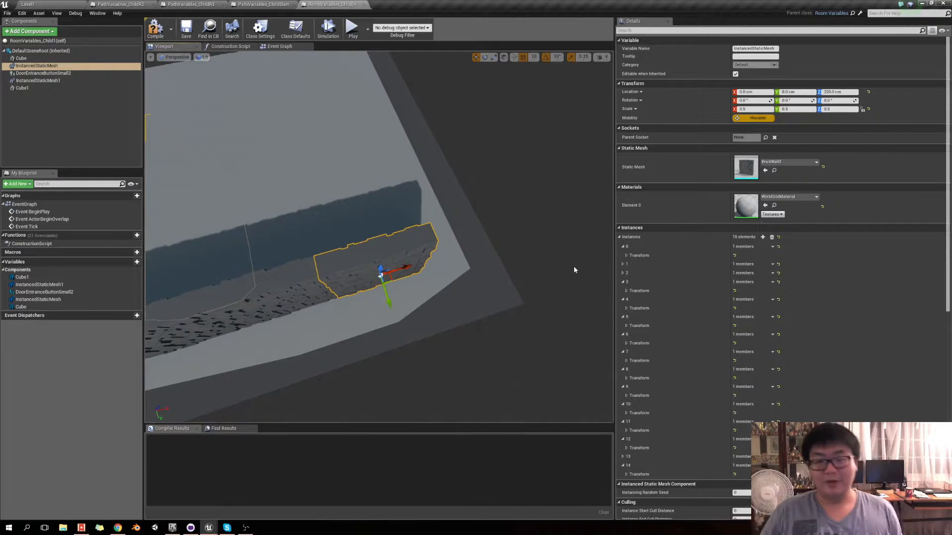
Add one more brick wall instance, for a total of 16, and extend the side wall with it to the far floor corner
{"action": "left_click", "coordinate": [763, 238]}
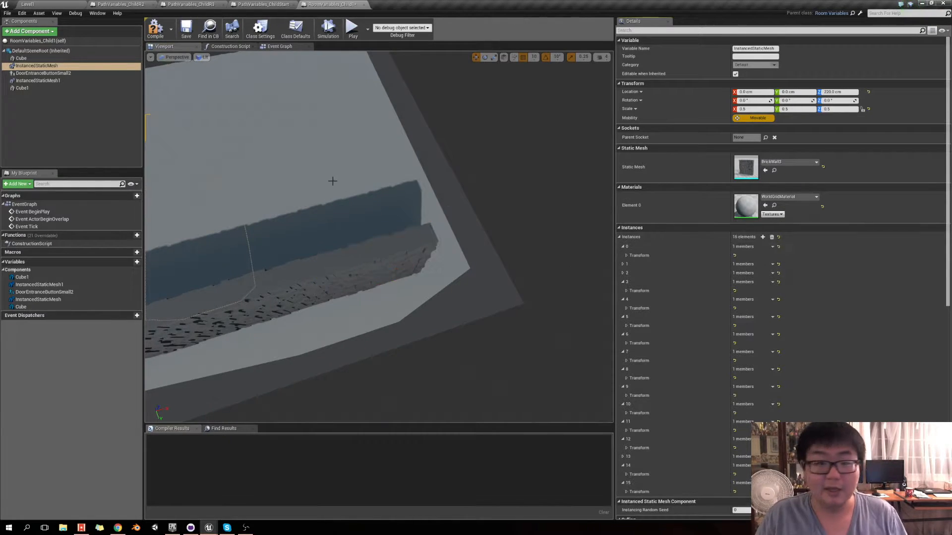
{"action": "right_click_drag", "start_coordinate": [329, 180], "coordinate": [357, 194]}
{"action": "left_click_drag", "start_coordinate": [360, 196], "coordinate": [485, 382]}
{"action": "key", "text": "f"}
{"action": "left_click_drag", "start_coordinate": [380, 259], "coordinate": [433, 339]}
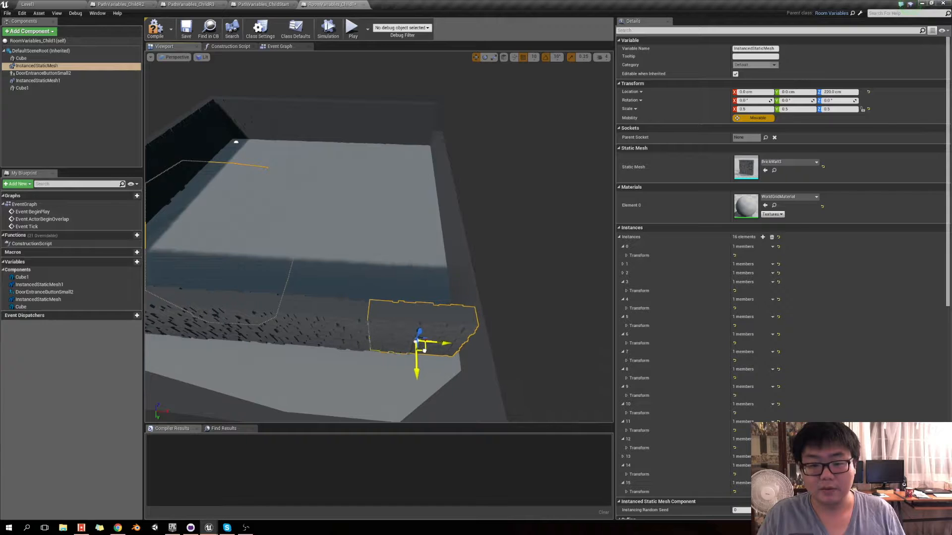
{"action": "right_click_drag", "start_coordinate": [424, 351], "coordinate": [446, 290]}
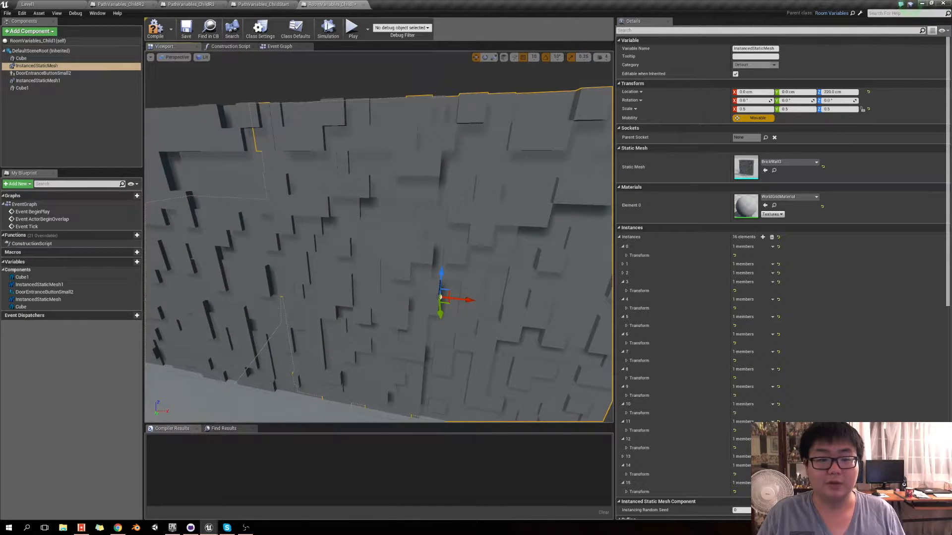
{"action": "right_click_drag", "start_coordinate": [421, 323], "coordinate": [468, 339]}
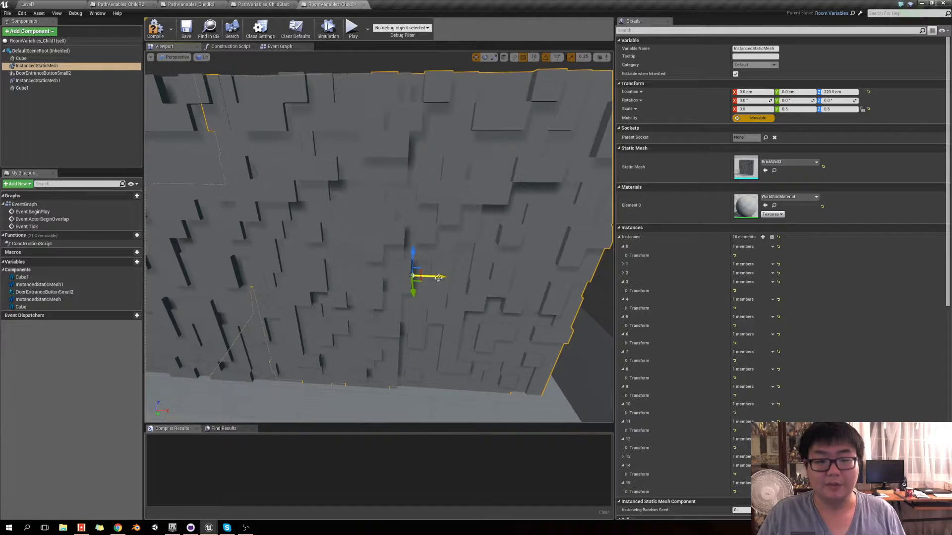
{"action": "left_click_drag", "start_coordinate": [441, 277], "coordinate": [452, 278]}
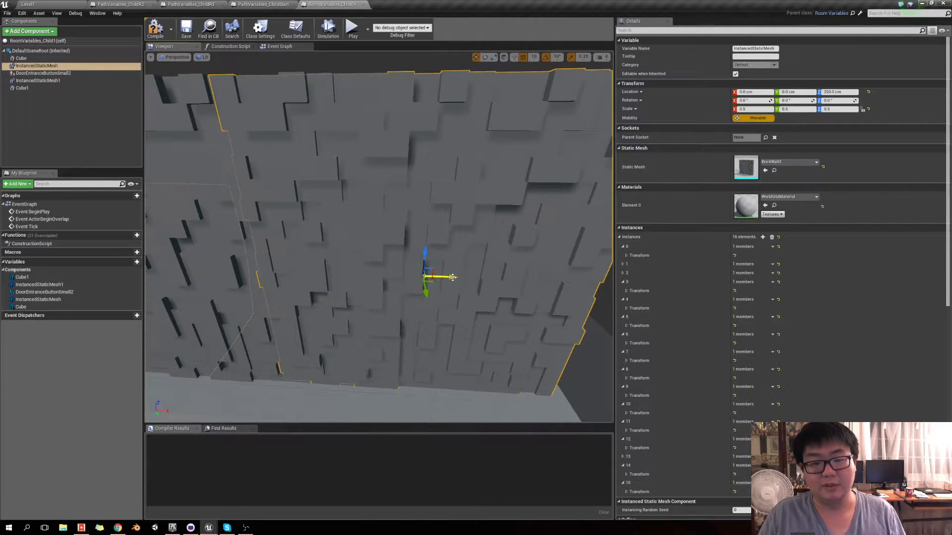
{"action": "left_click_drag", "start_coordinate": [449, 278], "coordinate": [453, 278]}
Add another brick wall instance, for a total of 17, and move it from the origin corner toward the back edge
{"action": "right_click_drag", "start_coordinate": [456, 272], "coordinate": [332, 369]}
{"action": "right_click_drag", "start_coordinate": [599, 294], "coordinate": [744, 203]}
{"action": "right_click_drag", "start_coordinate": [423, 227], "coordinate": [377, 213]}
{"action": "left_click_drag", "start_coordinate": [374, 195], "coordinate": [448, 414]}
{"action": "right_click_drag", "start_coordinate": [314, 310], "coordinate": [426, 364]}
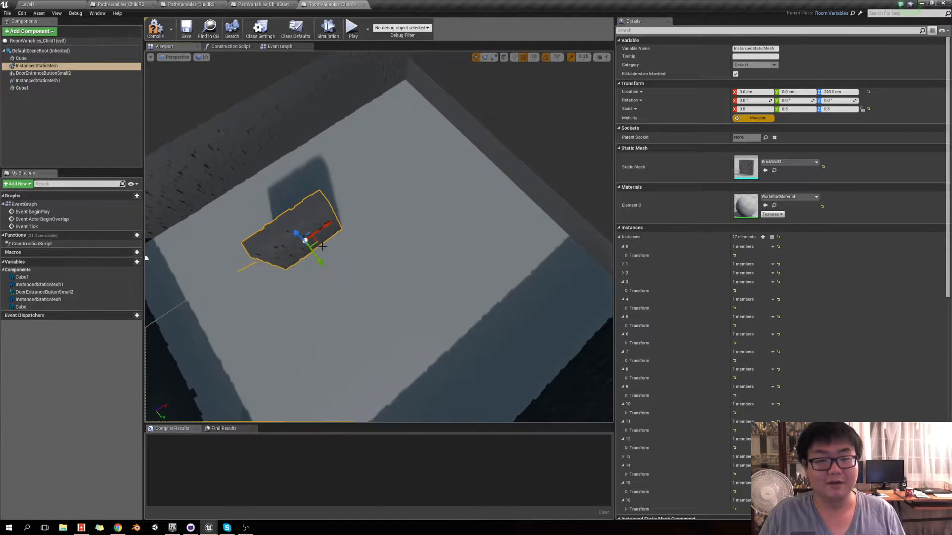
{"action": "left_click_drag", "start_coordinate": [317, 242], "coordinate": [449, 190]}
Rotate the new brick wall instance parallel to the back edge and fit it into the far corner to start the back wall
{"action": "key", "text": "e"}
{"action": "left_click_drag", "start_coordinate": [416, 156], "coordinate": [417, 111]}
{"action": "right_click_drag", "start_coordinate": [418, 110], "coordinate": [425, 52]}
{"action": "right_click_drag", "start_coordinate": [436, 233], "coordinate": [435, 244]}
{"action": "left_click_drag", "start_coordinate": [399, 304], "coordinate": [397, 254]}
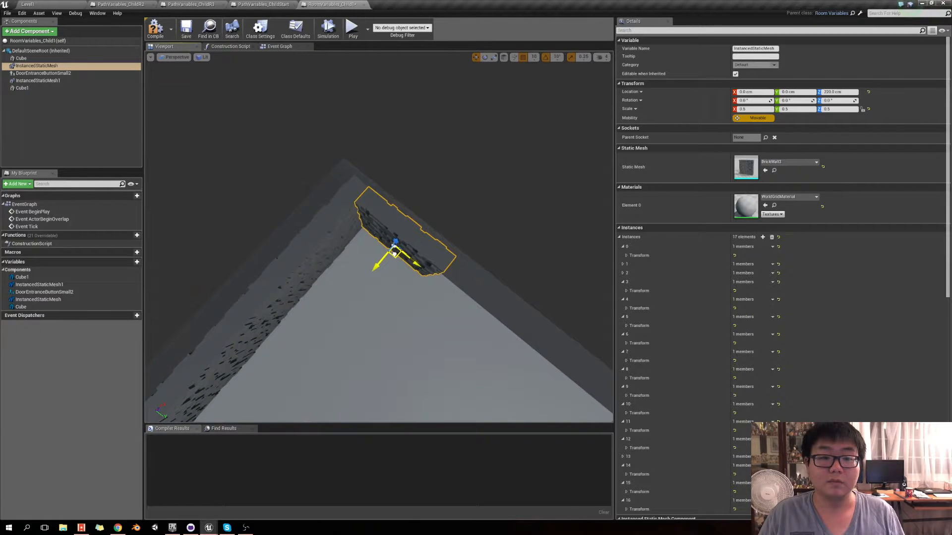
{"action": "right_click_drag", "start_coordinate": [394, 258], "coordinate": [412, 264]}
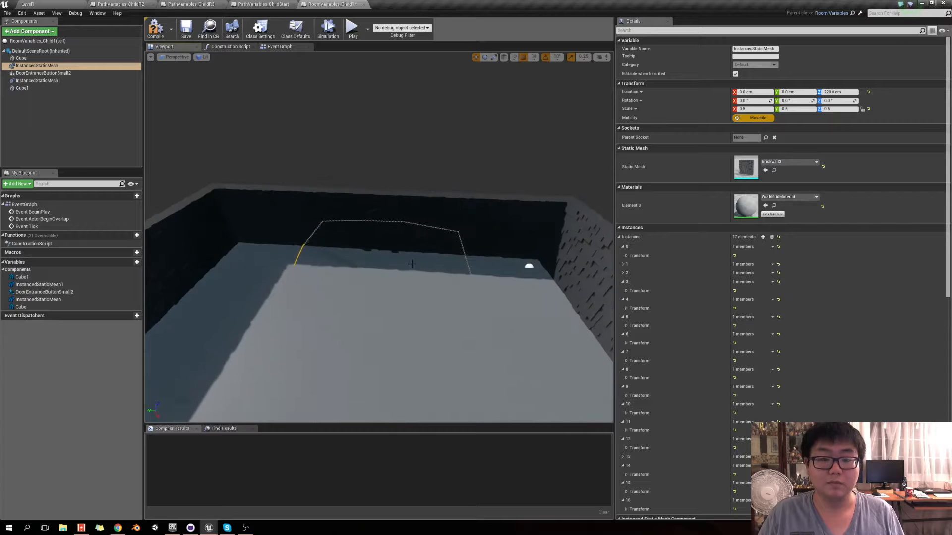
Add DoorExitSmall from the LandscapeBP folder to the room Blueprint as a component, keeping the Blueprint editor docked
{"action": "left_click", "coordinate": [23, 4]}
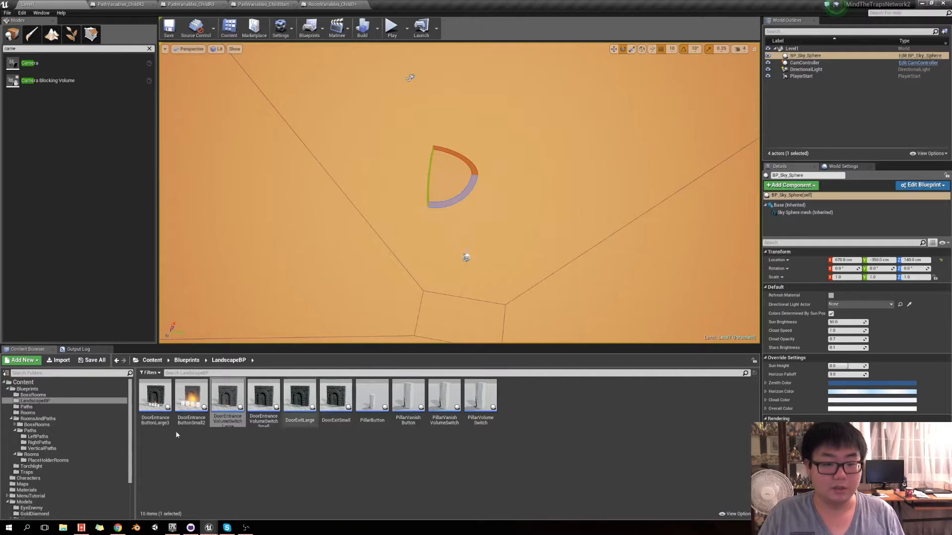
{"action": "left_click_drag", "start_coordinate": [332, 3], "coordinate": [689, 167]}
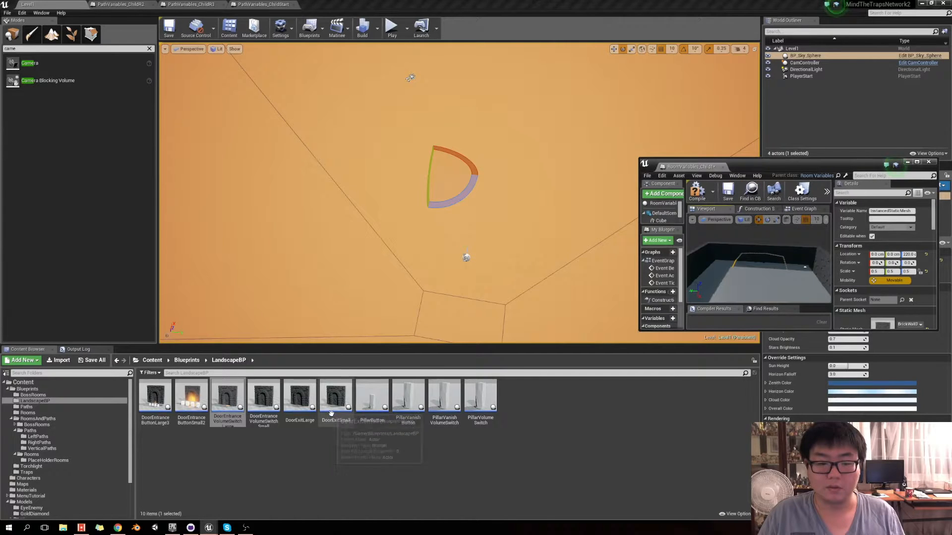
{"action": "left_click_drag", "start_coordinate": [337, 404], "coordinate": [766, 272]}
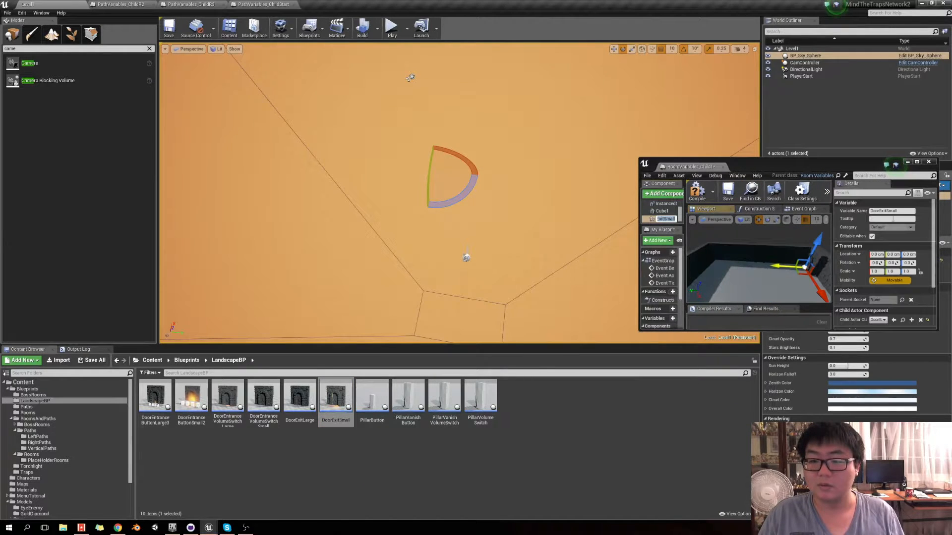
{"action": "left_click_drag", "start_coordinate": [717, 169], "coordinate": [454, 23]}
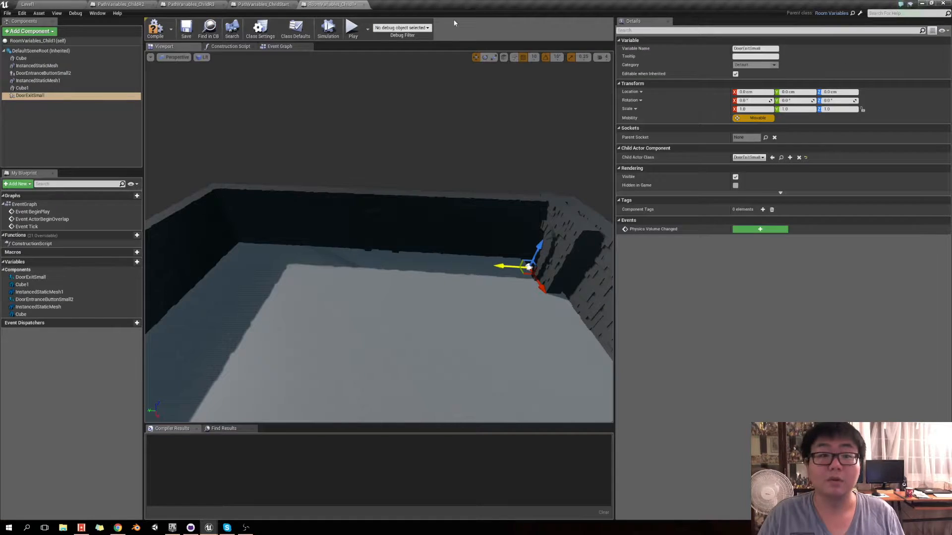
Move the DoorExitSmall component beside the first back wall piece and rotate it 90 degrees about Z to align with the back edge
{"action": "right_click_drag", "start_coordinate": [472, 198], "coordinate": [476, 206]}
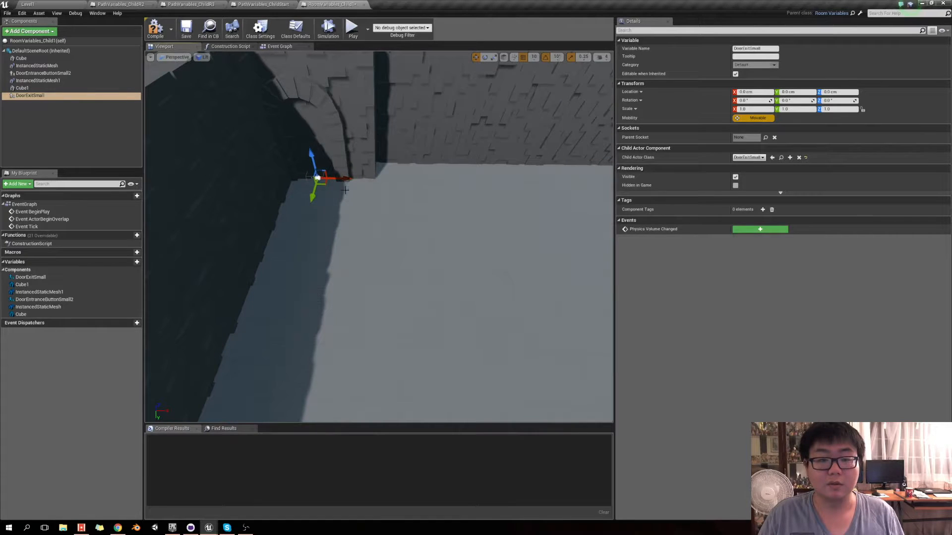
{"action": "left_click_drag", "start_coordinate": [324, 182], "coordinate": [404, 261]}
{"action": "right_click_drag", "start_coordinate": [403, 262], "coordinate": [436, 262]}
{"action": "right_click_drag", "start_coordinate": [286, 291], "coordinate": [282, 297]}
{"action": "mouse_move", "coordinate": [340, 309]}
{"action": "left_mouse_down"}
{"action": "mouse_move", "coordinate": [370, 277]}
{"action": "mouse_move", "coordinate": [381, 223]}
{"action": "mouse_move", "coordinate": [349, 300]}
{"action": "left_mouse_up"}
{"action": "right_click_drag", "start_coordinate": [424, 225], "coordinate": [308, 255]}
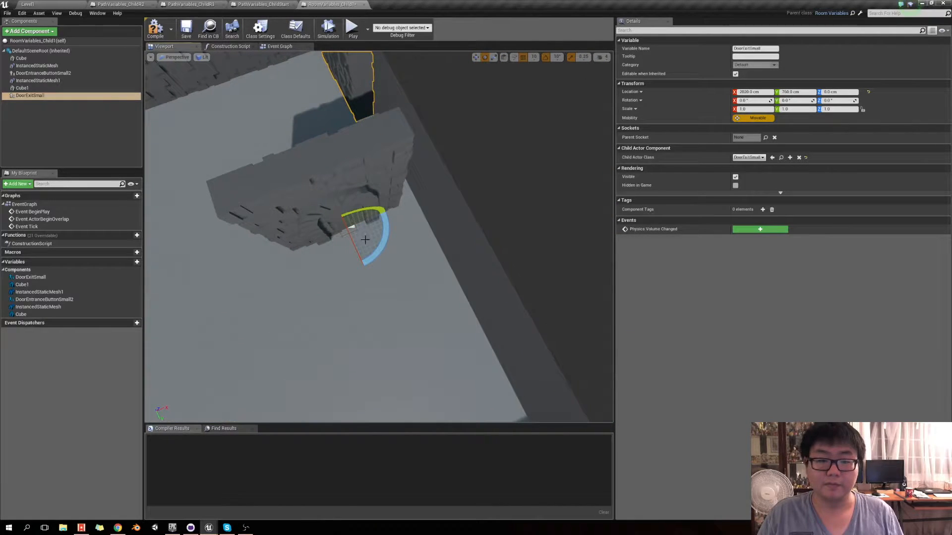
{"action": "left_click_drag", "start_coordinate": [378, 244], "coordinate": [363, 263]}
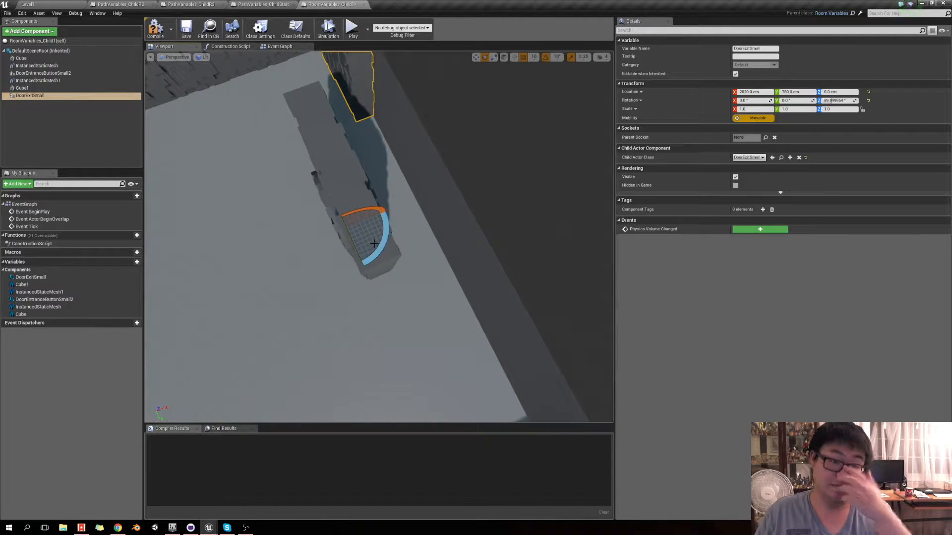
Set the X scale of the stone floor Cube1 to 20
{"action": "mouse_move", "coordinate": [361, 139]}
{"action": "right_mouse_down"}
{"action": "mouse_move", "coordinate": [298, 89]}
{"action": "mouse_move", "coordinate": [275, 91]}
{"action": "mouse_move", "coordinate": [204, 143]}
{"action": "mouse_move", "coordinate": [347, 142]}
{"action": "right_mouse_up"}
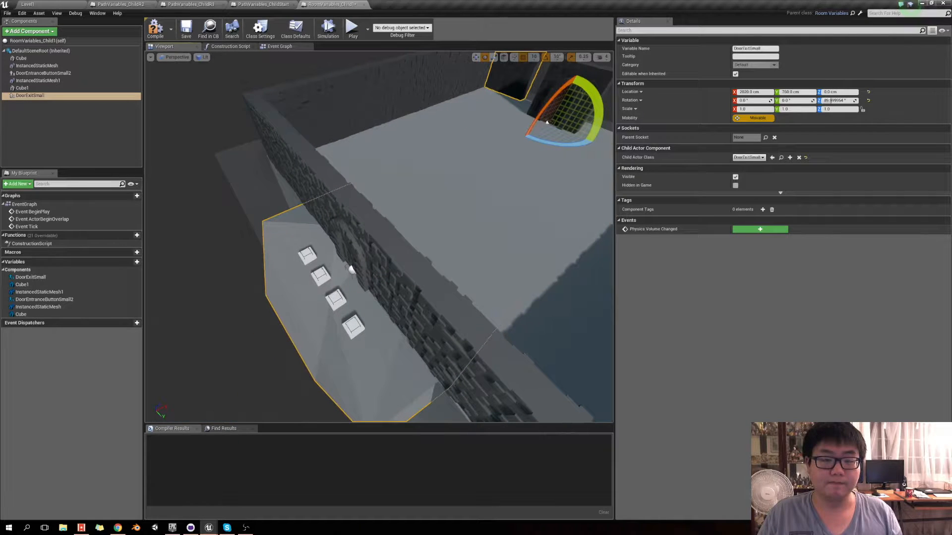
{"action": "right_click_drag", "start_coordinate": [438, 176], "coordinate": [540, 191]}
{"action": "left_click", "coordinate": [438, 176]}
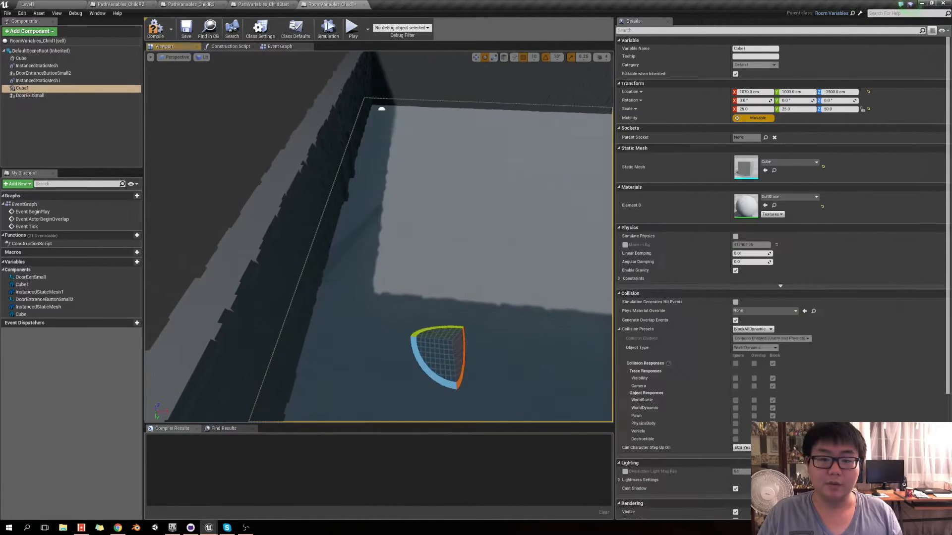
{"action": "right_click_drag", "start_coordinate": [438, 176], "coordinate": [469, 173]}
{"action": "mouse_move", "coordinate": [516, 204]}
{"action": "right_mouse_down"}
{"action": "mouse_move", "coordinate": [535, 201]}
{"action": "mouse_move", "coordinate": [505, 211]}
{"action": "mouse_move", "coordinate": [515, 204]}
{"action": "right_mouse_up"}
{"action": "key", "text": "r"}
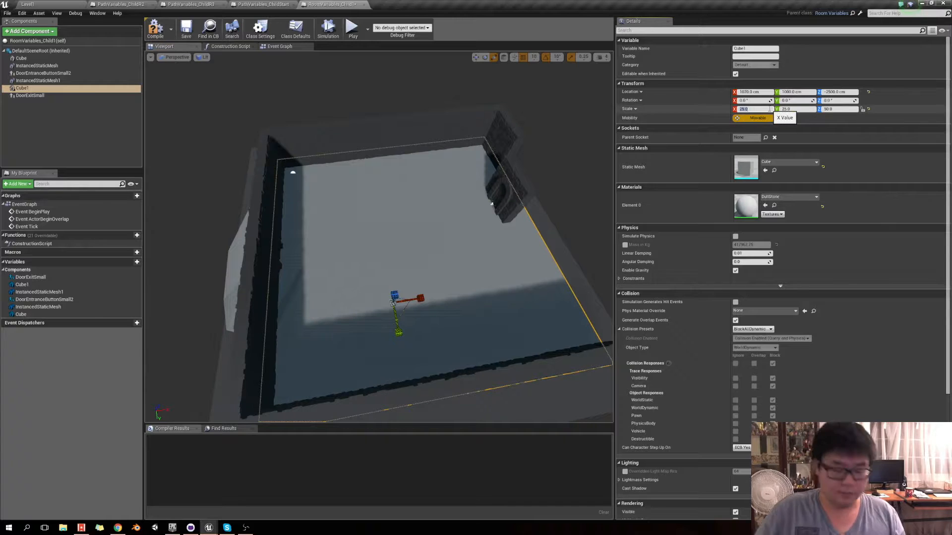
{"action": "type", "text": "20"}
{"action": "key", "text": "Return"}
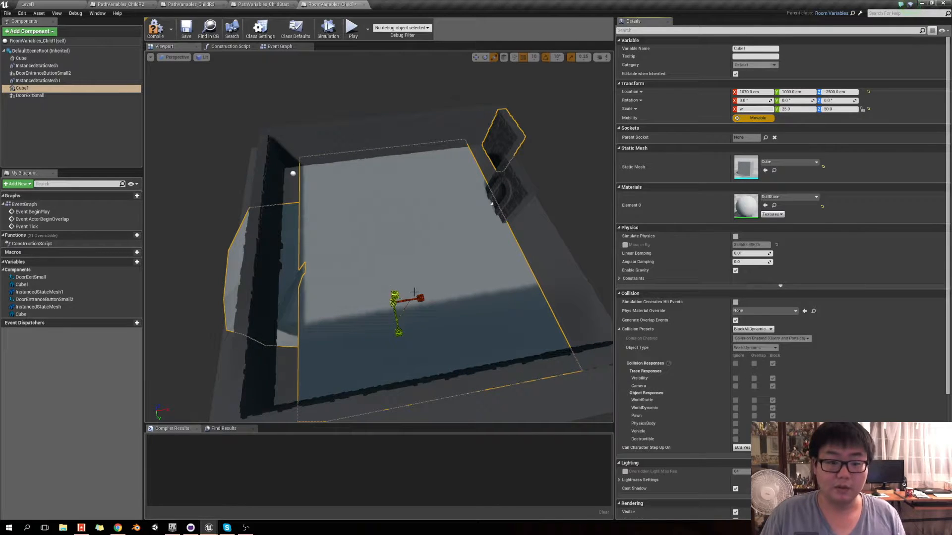
Move the resized stone floor Cube1 along X so it sits against the entrance-side wall
{"action": "right_click_drag", "start_coordinate": [415, 292], "coordinate": [427, 326]}
{"action": "key", "text": "w"}
{"action": "left_click_drag", "start_coordinate": [413, 334], "coordinate": [417, 334]}
{"action": "right_click_drag", "start_coordinate": [418, 334], "coordinate": [422, 365]}
{"action": "left_click_drag", "start_coordinate": [469, 299], "coordinate": [465, 298]}
{"action": "right_click_drag", "start_coordinate": [466, 299], "coordinate": [302, 218]}
{"action": "left_click", "coordinate": [421, 195]}
{"action": "key", "text": "Delete"}
{"action": "key", "text": "ctrl+z"}
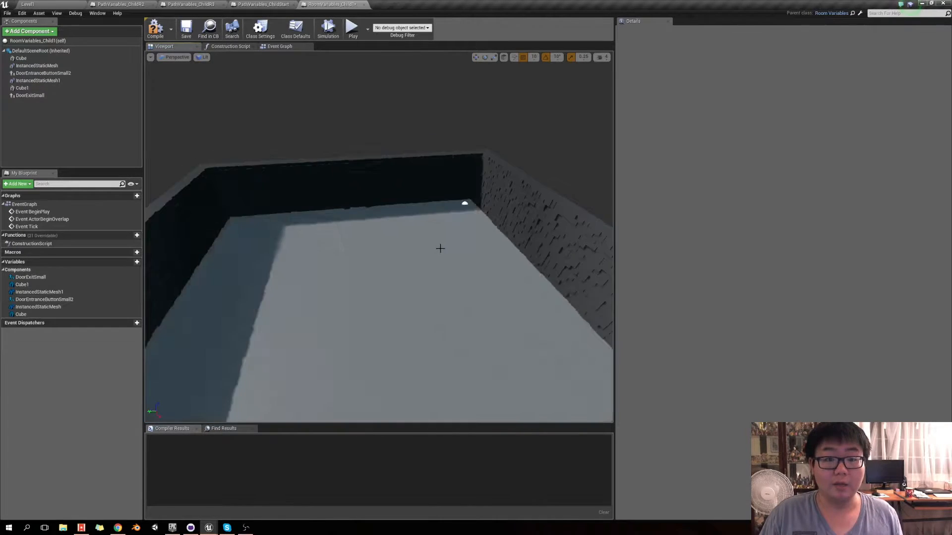
Delete instance 16, the brick wall piece protruding at the back corner, from InstancedStaticMesh
{"action": "right_click_drag", "start_coordinate": [438, 249], "coordinate": [453, 254]}
{"action": "left_click", "coordinate": [438, 249]}
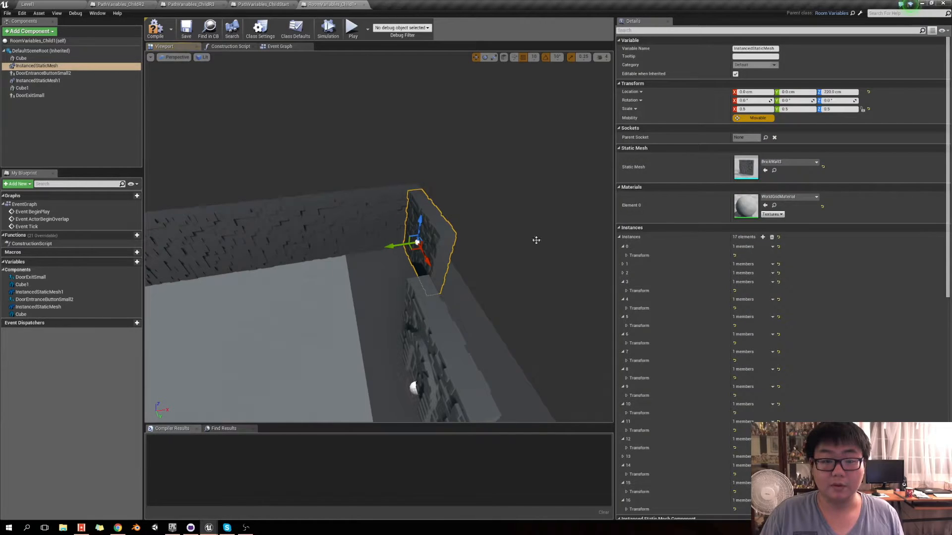
{"action": "scroll", "coordinate": [782, 344], "scroll_direction": "down", "scroll_amount": 5}
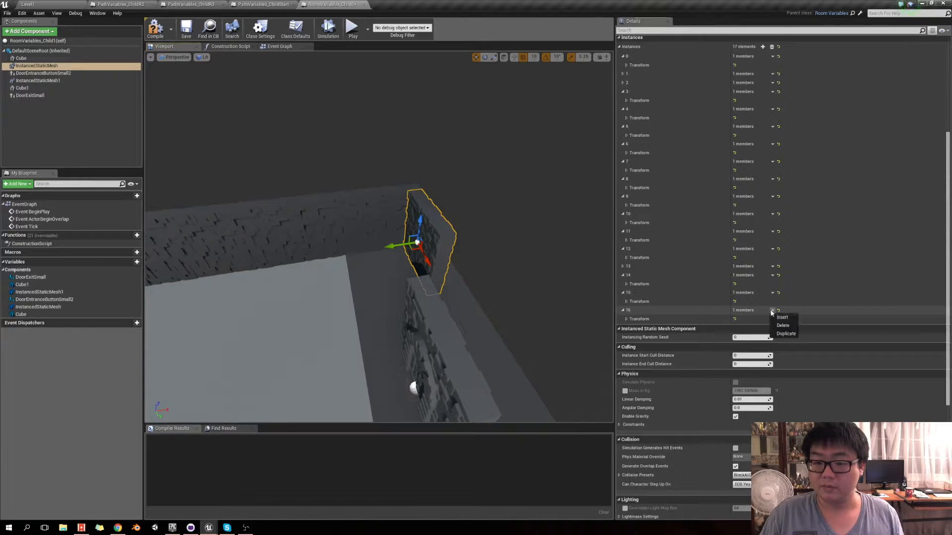
{"action": "left_click", "coordinate": [779, 329]}
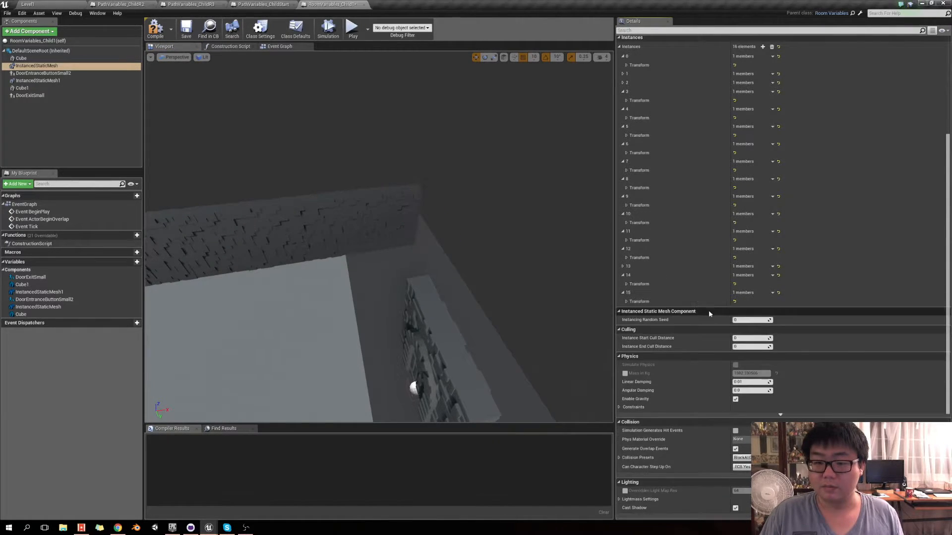
Nudge the end piece of the opposite side wall to identify it, and delete it as instance 15 of InstancedStaticMesh
{"action": "right_click_drag", "start_coordinate": [416, 271], "coordinate": [496, 256]}
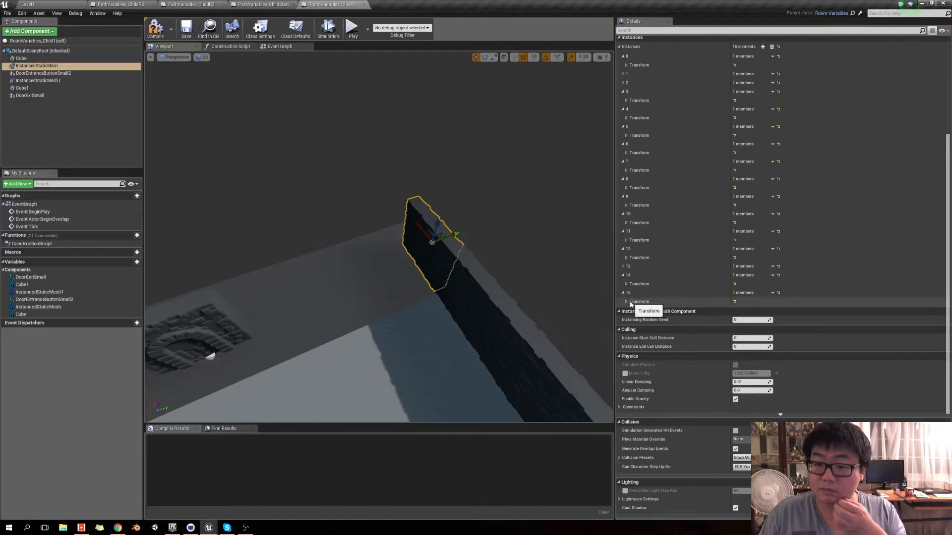
{"action": "left_click", "coordinate": [431, 233]}
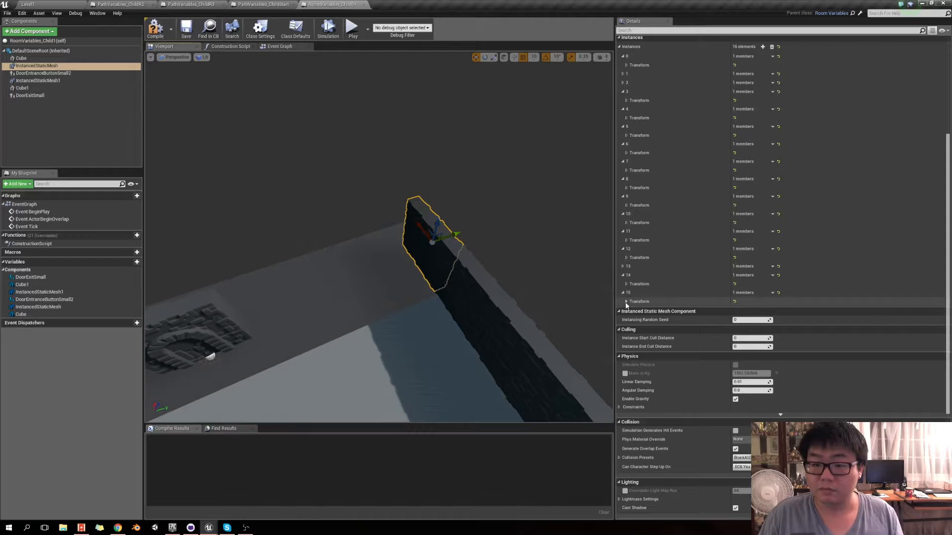
{"action": "left_click_drag", "start_coordinate": [456, 235], "coordinate": [462, 233]}
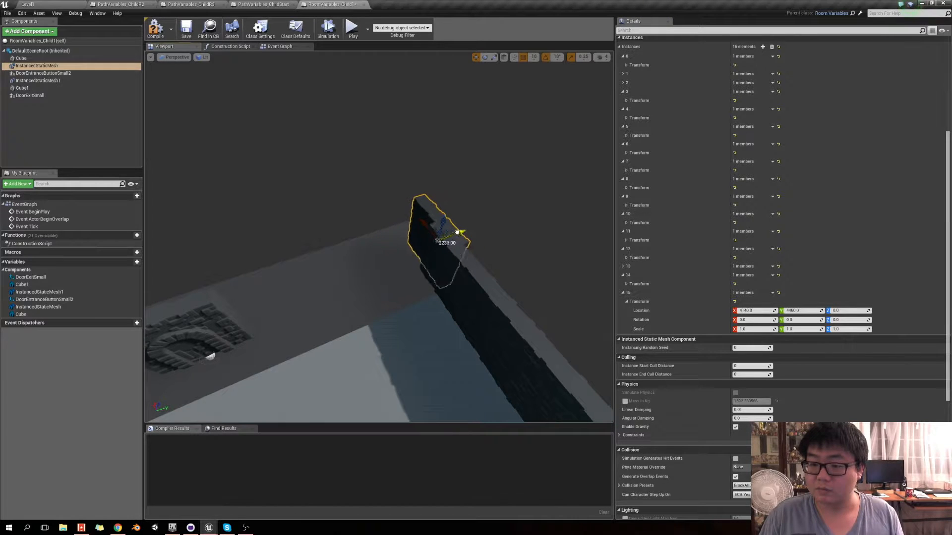
{"action": "left_click", "coordinate": [773, 293]}
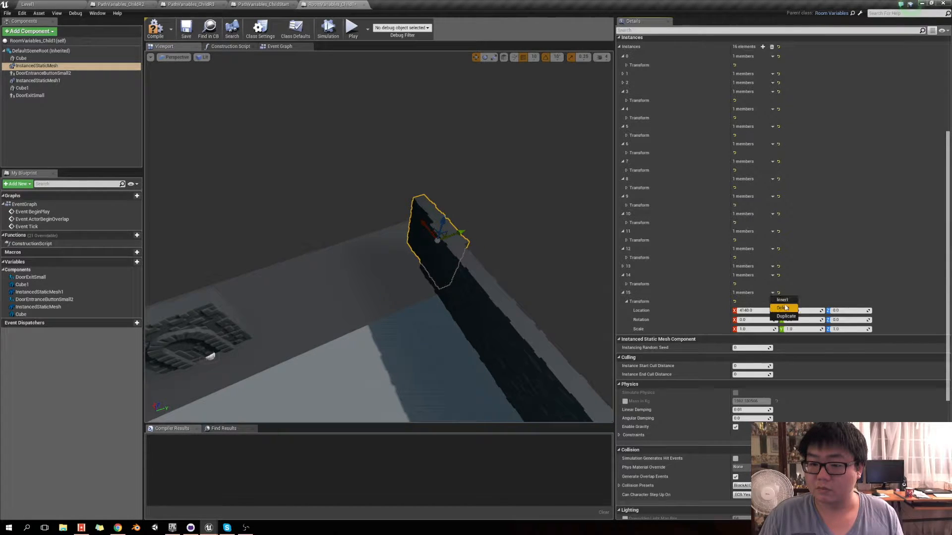
{"action": "left_click", "coordinate": [783, 309]}
Slide the last brick wall instance of the side wall along X until it ends near the stone floor's back edge
{"action": "right_click_drag", "start_coordinate": [521, 263], "coordinate": [462, 191]}
{"action": "left_click", "coordinate": [443, 176]}
{"action": "key", "text": "e"}
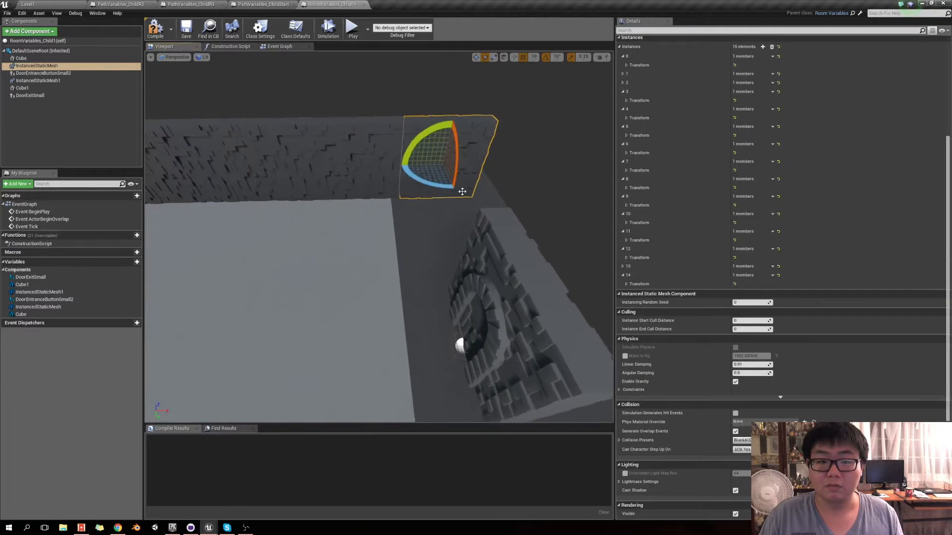
{"action": "left_click_drag", "start_coordinate": [426, 185], "coordinate": [384, 167]}
{"action": "key", "text": "ctrl+z"}
{"action": "key", "text": "w"}
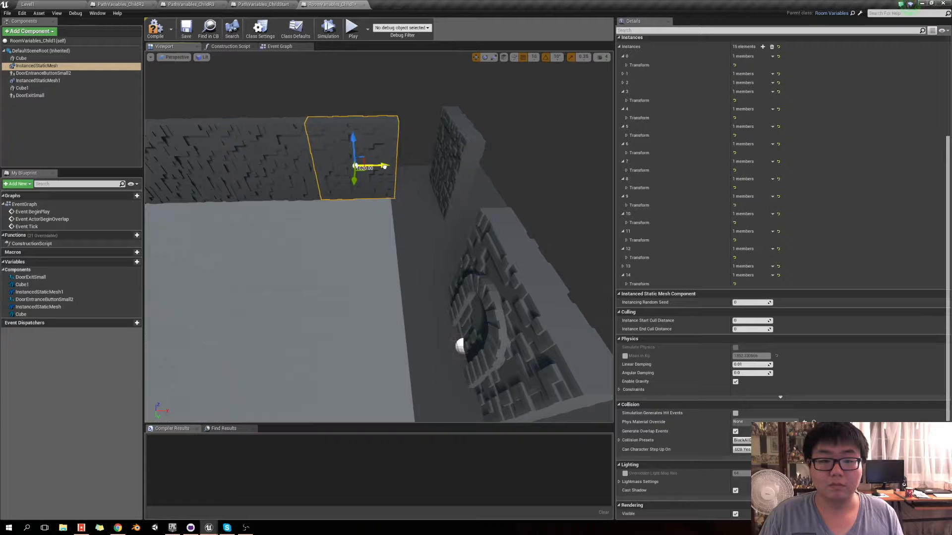
Move the first back wall instance inward to the stone floor's back edge and fit it into the corner with the side wall
{"action": "left_click", "coordinate": [442, 179]}
{"action": "left_click_drag", "start_coordinate": [442, 165], "coordinate": [377, 198]}
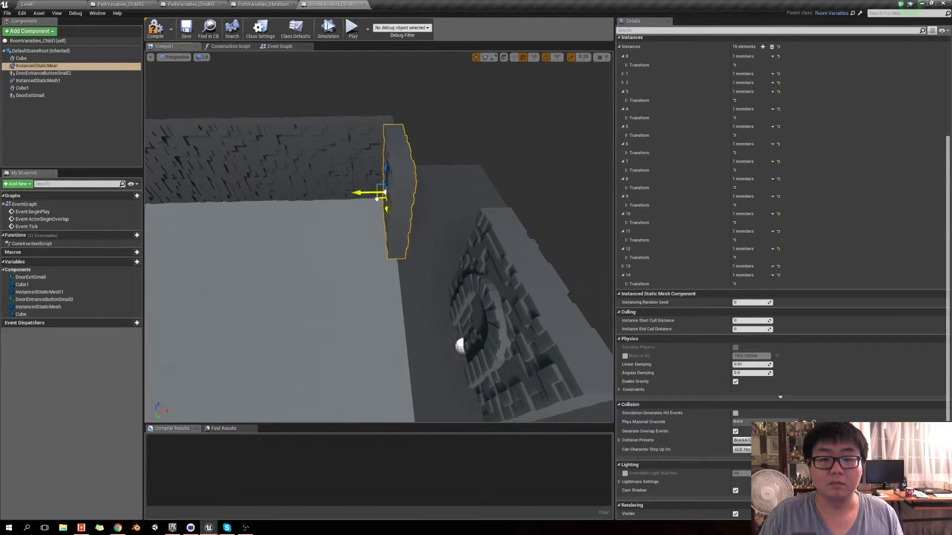
{"action": "right_click_drag", "start_coordinate": [372, 208], "coordinate": [373, 211]}
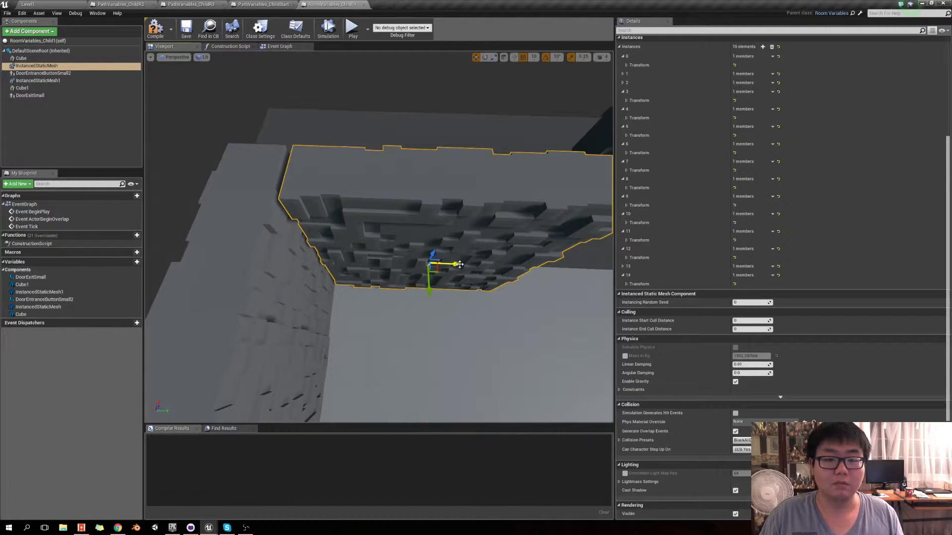
{"action": "right_click_drag", "start_coordinate": [456, 264], "coordinate": [445, 246]}
{"action": "left_click", "coordinate": [423, 225]}
{"action": "left_click_drag", "start_coordinate": [344, 212], "coordinate": [392, 232]}
Move DoorExitSmall inward to the stone floor's back edge and set its Y location to 1000 cm
{"action": "right_click_drag", "start_coordinate": [415, 238], "coordinate": [467, 162]}
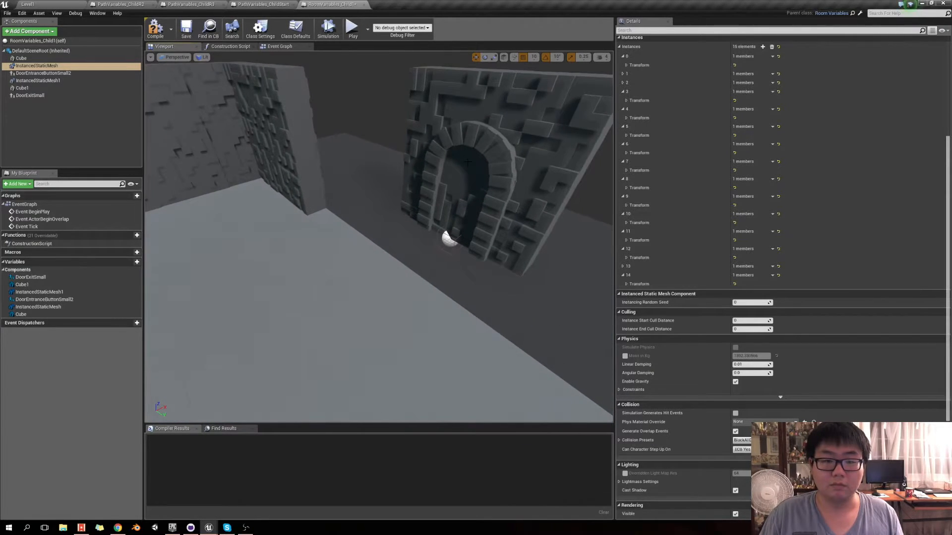
{"action": "double_click", "coordinate": [52, 96]}
{"action": "right_click_drag", "start_coordinate": [379, 237], "coordinate": [452, 194]}
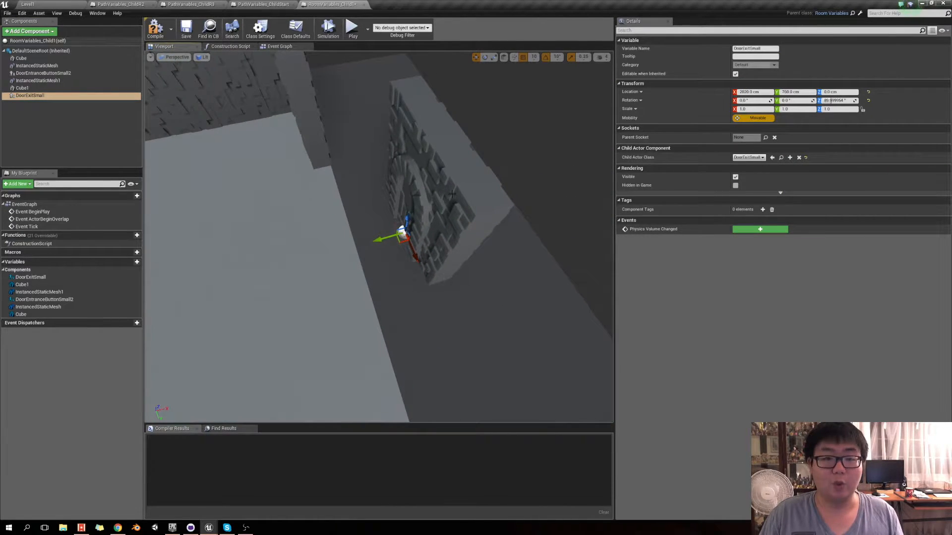
{"action": "left_click_drag", "start_coordinate": [402, 240], "coordinate": [324, 298]}
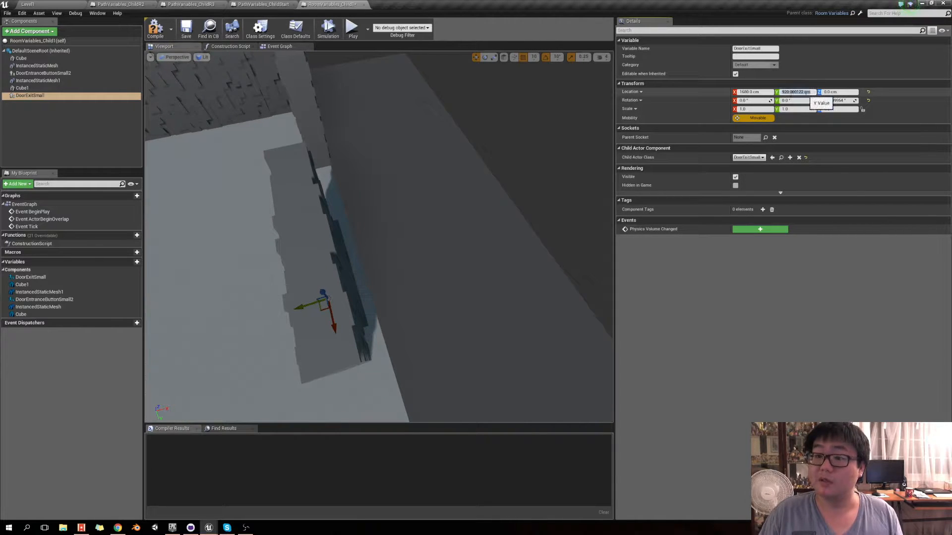
{"action": "key", "text": "Return"}
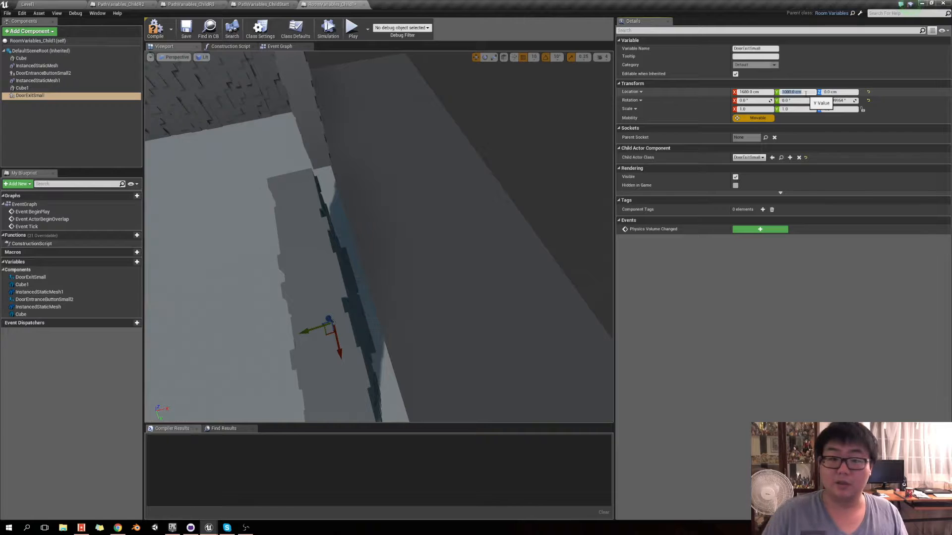
Shift DoorExitSmall along X to about 1730 cm so it lines up with the back wall
{"action": "right_click_drag", "start_coordinate": [450, 291], "coordinate": [394, 278]}
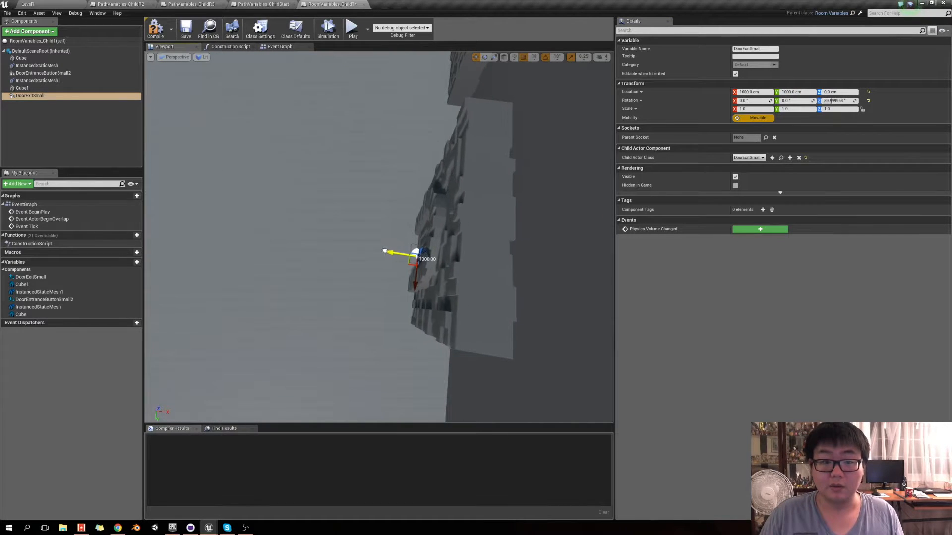
{"action": "left_click_drag", "start_coordinate": [383, 251], "coordinate": [396, 253]}
{"action": "right_click_drag", "start_coordinate": [395, 253], "coordinate": [354, 249]}
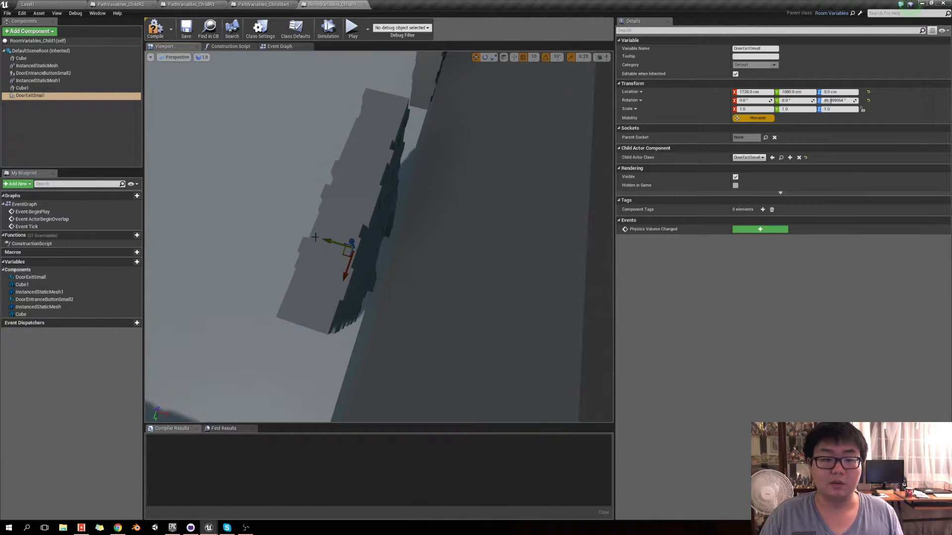
{"action": "left_click_drag", "start_coordinate": [327, 239], "coordinate": [330, 240]}
{"action": "right_click_drag", "start_coordinate": [329, 240], "coordinate": [243, 166]}
{"action": "left_click", "coordinate": [288, 153]}
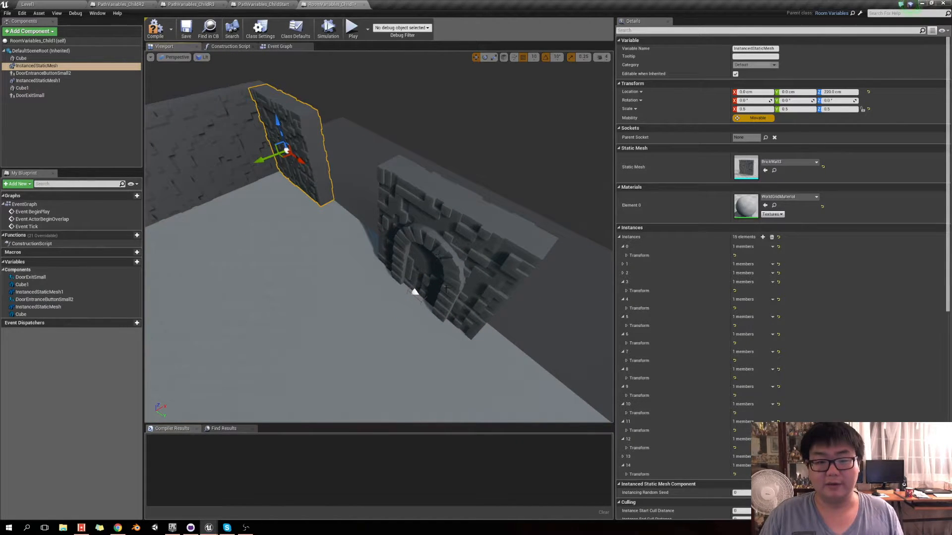
{"action": "left_click", "coordinate": [415, 292]}
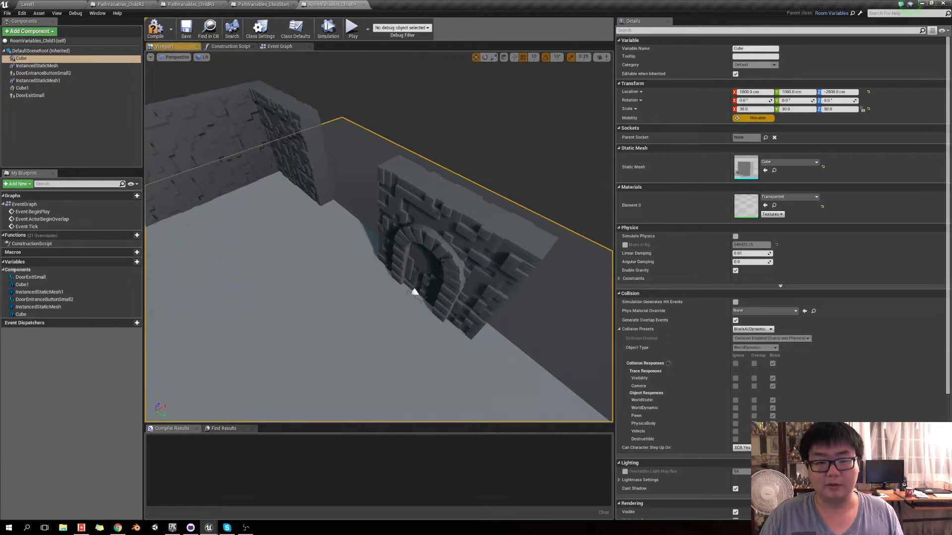
{"action": "double_click", "coordinate": [65, 96]}
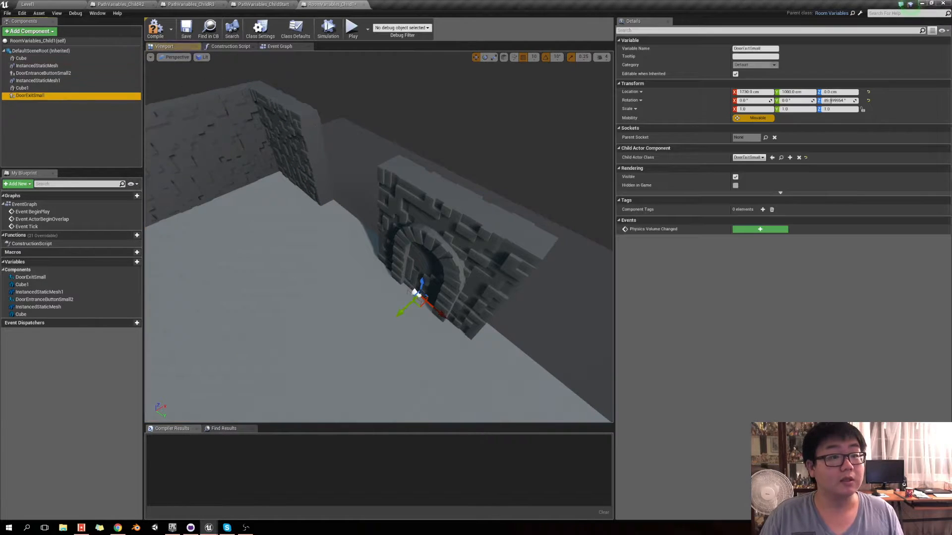
{"action": "right_click_drag", "start_coordinate": [569, 231], "coordinate": [568, 231]}
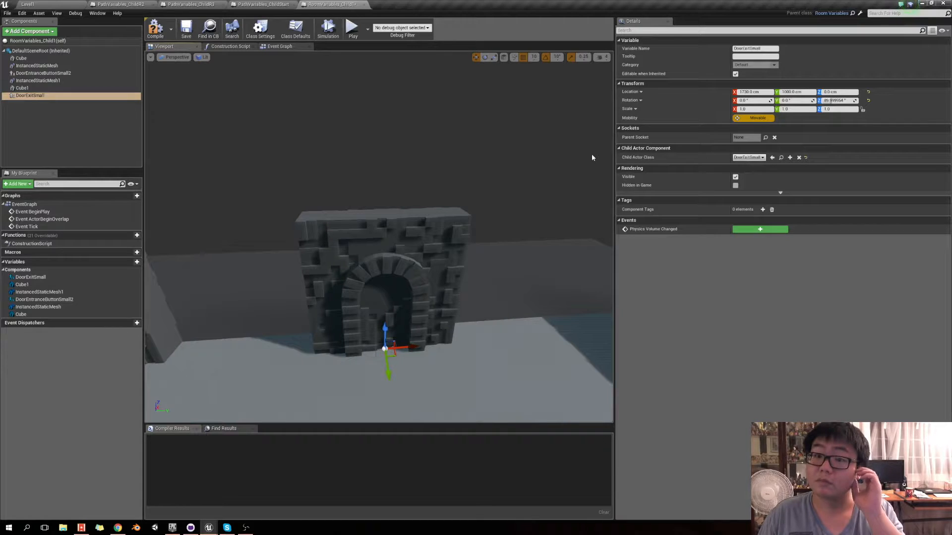
{"action": "right_click_drag", "start_coordinate": [541, 190], "coordinate": [540, 190]}
{"action": "left_click", "coordinate": [283, 229]}
{"action": "right_click_drag", "start_coordinate": [283, 228], "coordinate": [283, 228]}
{"action": "left_click_drag", "start_coordinate": [282, 238], "coordinate": [336, 254]}
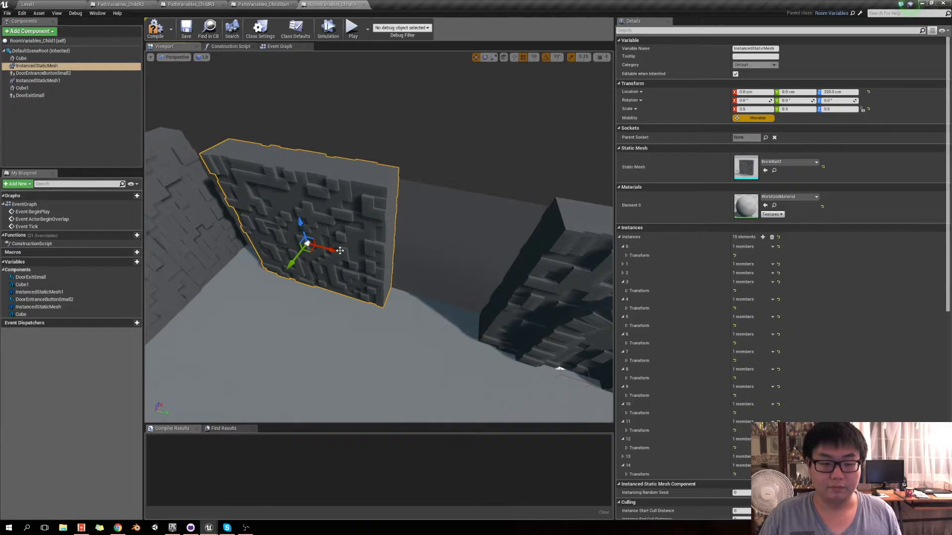
{"action": "key", "text": "ctrl+z"}
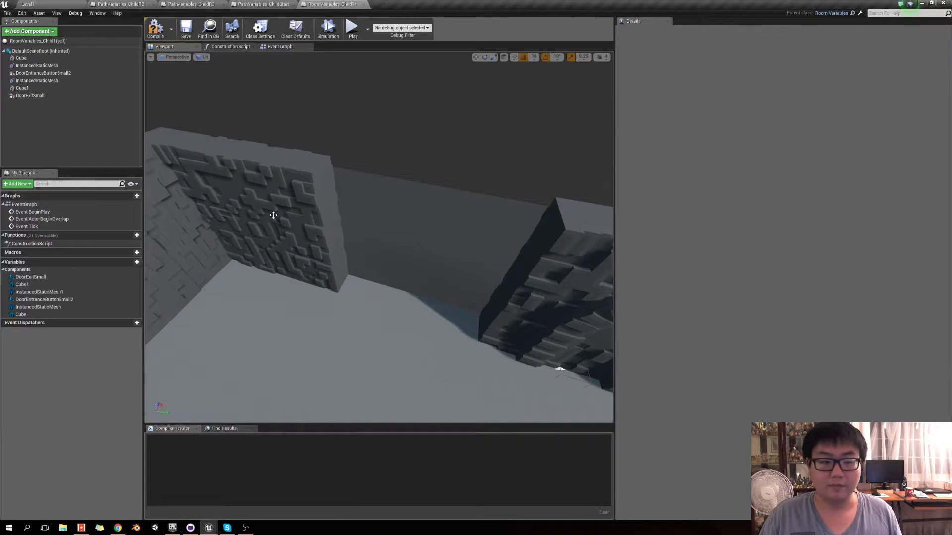
Add another brick wall instance to InstancedStaticMesh and rotate it parallel to the back wall
{"action": "left_click", "coordinate": [317, 207]}
{"action": "right_click_drag", "start_coordinate": [308, 210], "coordinate": [308, 210]}
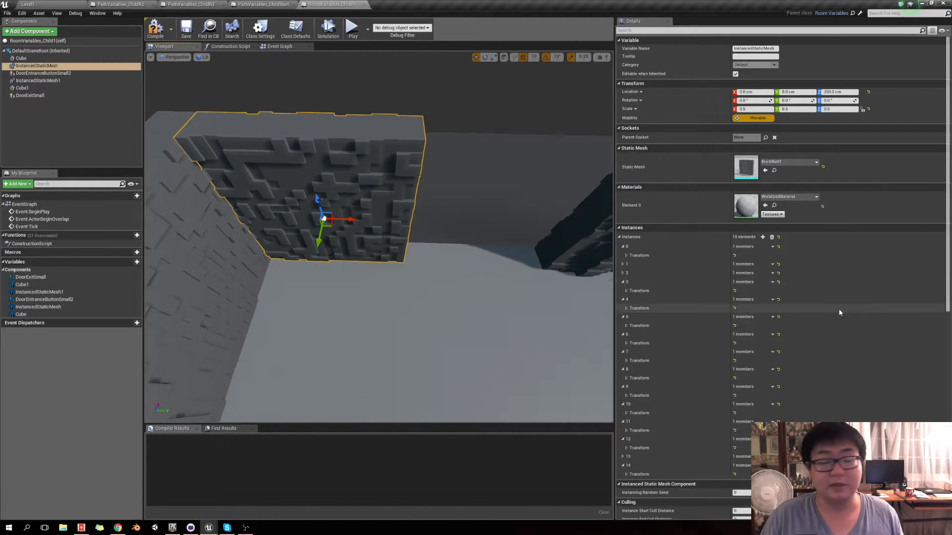
{"action": "right_click_drag", "start_coordinate": [411, 284], "coordinate": [410, 287]}
{"action": "key", "text": "e"}
{"action": "left_click_drag", "start_coordinate": [385, 253], "coordinate": [480, 385]}
{"action": "key", "text": "w"}
{"action": "right_click_drag", "start_coordinate": [450, 382], "coordinate": [450, 382]}
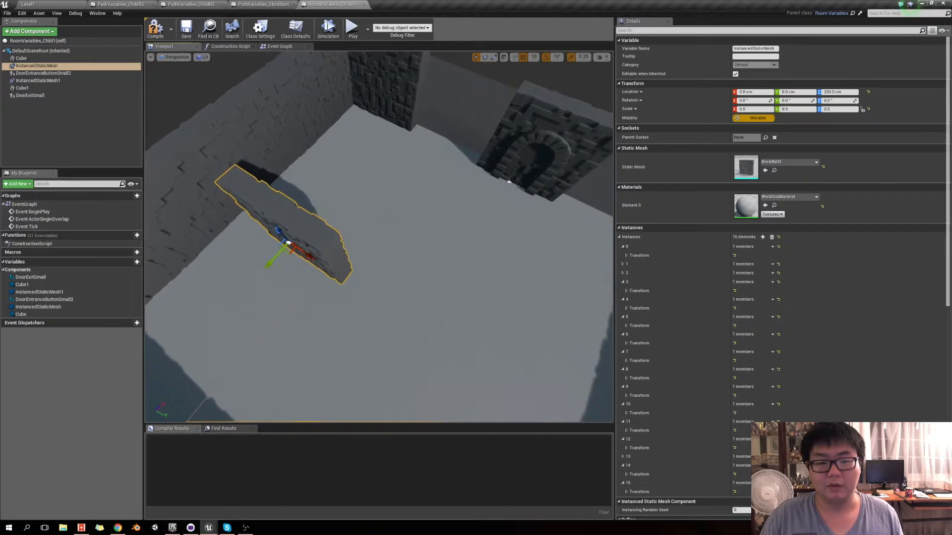
Move the new brick wall instance into the back wall, between the corner piece and the exit door
{"action": "left_click_drag", "start_coordinate": [286, 255], "coordinate": [449, 131]}
{"action": "right_click_drag", "start_coordinate": [447, 162], "coordinate": [447, 162]}
{"action": "mouse_move", "coordinate": [381, 318]}
{"action": "left_mouse_down"}
{"action": "mouse_move", "coordinate": [411, 297]}
{"action": "mouse_move", "coordinate": [381, 322]}
{"action": "left_mouse_up"}
{"action": "right_click_drag", "start_coordinate": [452, 302], "coordinate": [452, 302]}
{"action": "left_click_drag", "start_coordinate": [507, 304], "coordinate": [522, 269]}
{"action": "key", "text": "d"}
{"action": "right_click_drag", "start_coordinate": [465, 233], "coordinate": [472, 229]}
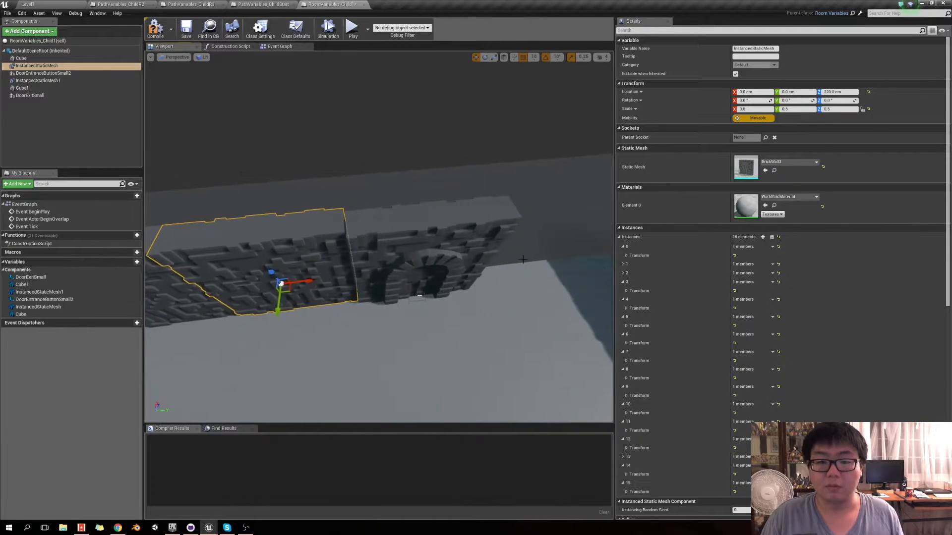
Adjust the corner piece and the second back wall instance so the row lines up flush with the exit door
{"action": "right_click_drag", "start_coordinate": [431, 253], "coordinate": [352, 273]}
{"action": "left_click", "coordinate": [313, 242]}
{"action": "right_click_drag", "start_coordinate": [291, 244], "coordinate": [294, 246]}
{"action": "right_click_drag", "start_coordinate": [352, 273], "coordinate": [434, 241]}
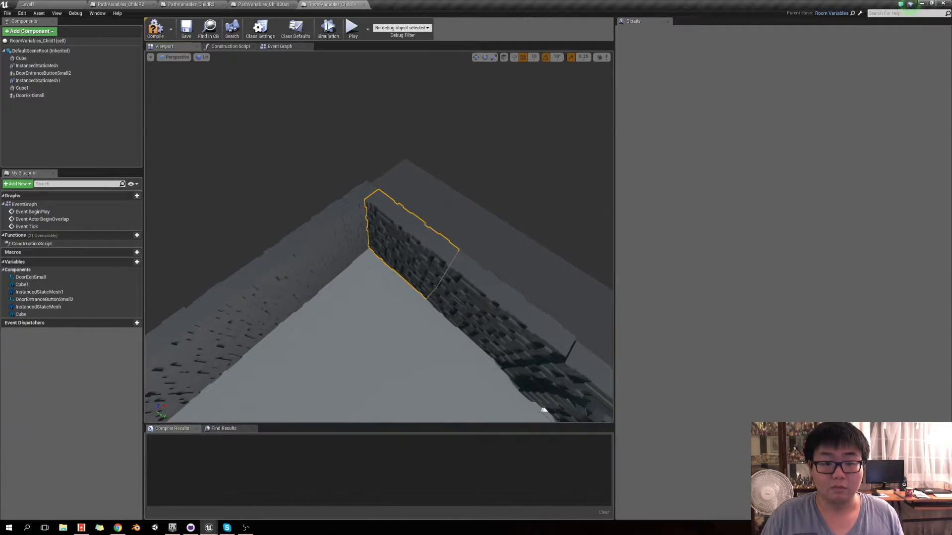
{"action": "left_click", "coordinate": [423, 266]}
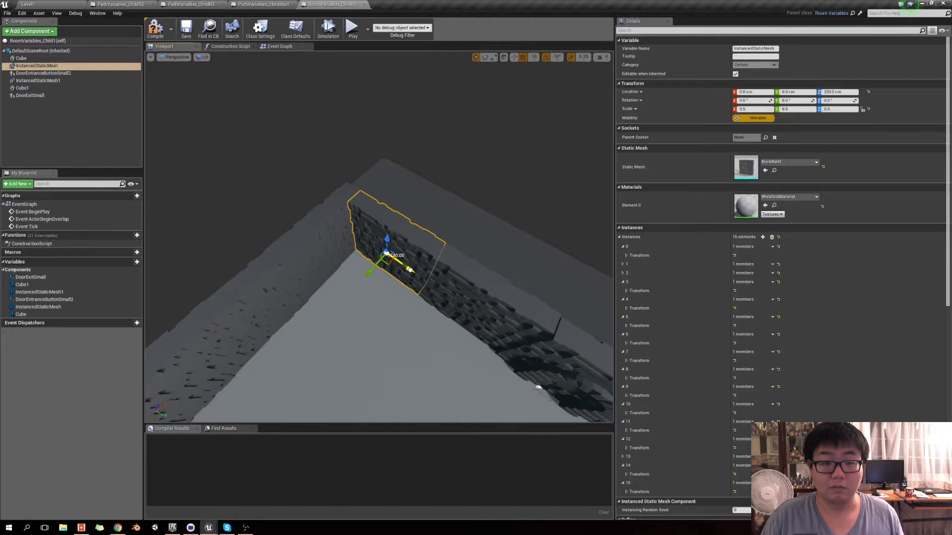
{"action": "left_click", "coordinate": [472, 309]}
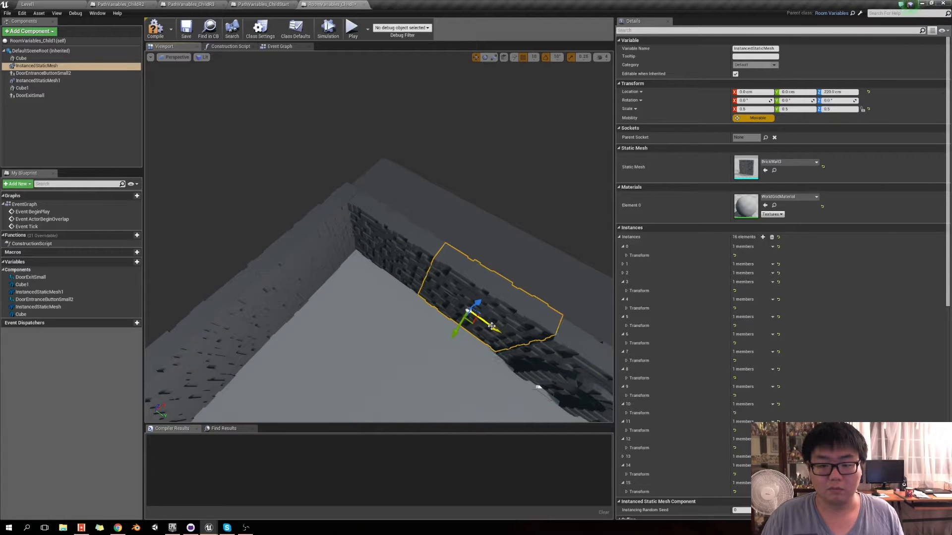
{"action": "right_click_drag", "start_coordinate": [432, 272], "coordinate": [414, 320]}
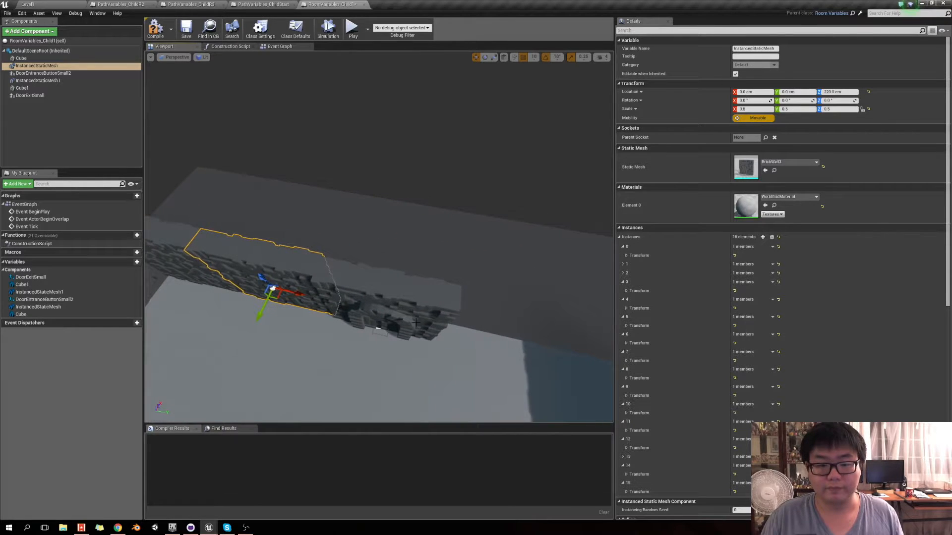
Nudge DoorExitSmall to an X location of 1740 cm to align it with the adjoining back wall pieces
{"action": "left_click", "coordinate": [56, 96]}
{"action": "left_click_drag", "start_coordinate": [373, 358], "coordinate": [373, 354]}
{"action": "right_click_drag", "start_coordinate": [378, 350], "coordinate": [455, 295]}
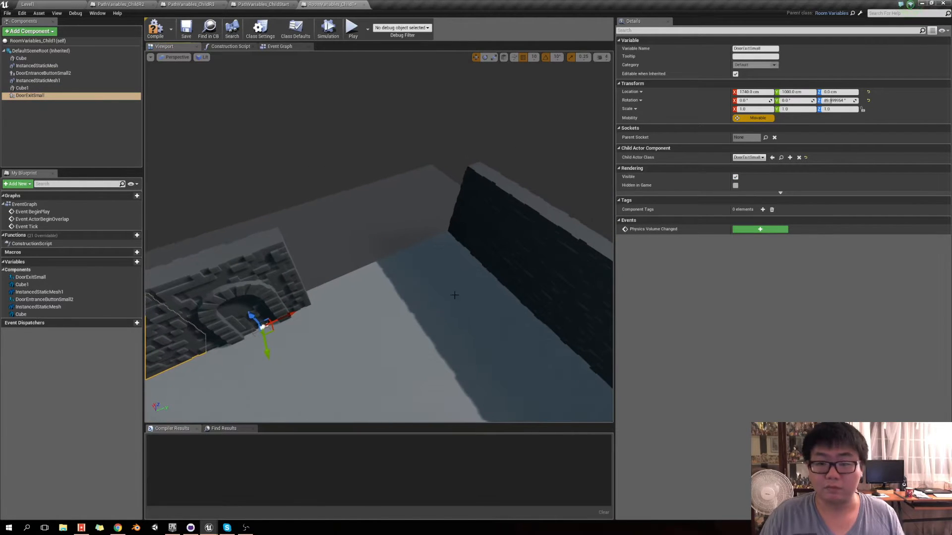
Add another brick wall instance to InstancedStaticMesh and move it towards the open side of the back wall beside the exit door
{"action": "left_click", "coordinate": [503, 256]}
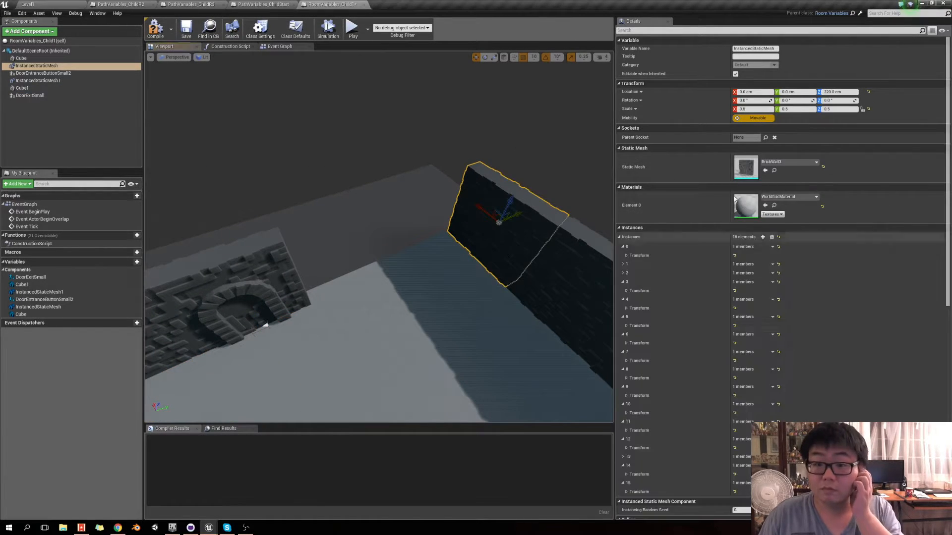
{"action": "left_click", "coordinate": [763, 238]}
{"action": "right_click_drag", "start_coordinate": [510, 258], "coordinate": [349, 257]}
{"action": "left_click_drag", "start_coordinate": [412, 220], "coordinate": [583, 403]}
{"action": "right_click_drag", "start_coordinate": [387, 283], "coordinate": [495, 297]}
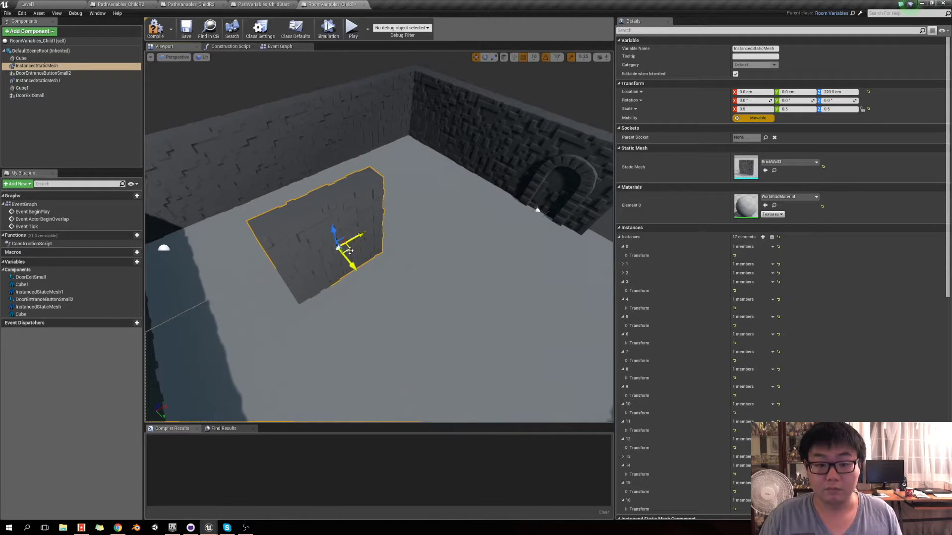
{"action": "left_click_drag", "start_coordinate": [349, 251], "coordinate": [589, 281]}
{"action": "right_click_drag", "start_coordinate": [545, 283], "coordinate": [733, 288]}
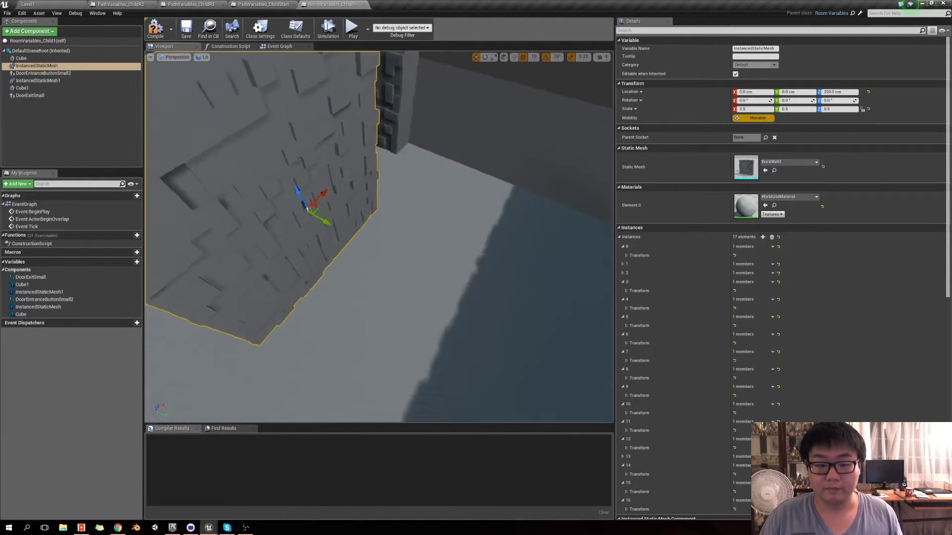
Rotate the new brick wall instance parallel to the back wall and fit it into the row right beside the exit door
{"action": "right_click_drag", "start_coordinate": [306, 209], "coordinate": [360, 216]}
{"action": "key", "text": "e"}
{"action": "left_click_drag", "start_coordinate": [298, 215], "coordinate": [519, 125]}
{"action": "key", "text": "w"}
{"action": "right_click_drag", "start_coordinate": [375, 123], "coordinate": [489, 323]}
{"action": "left_click_drag", "start_coordinate": [476, 323], "coordinate": [472, 321]}
{"action": "right_click_drag", "start_coordinate": [474, 297], "coordinate": [475, 298]}
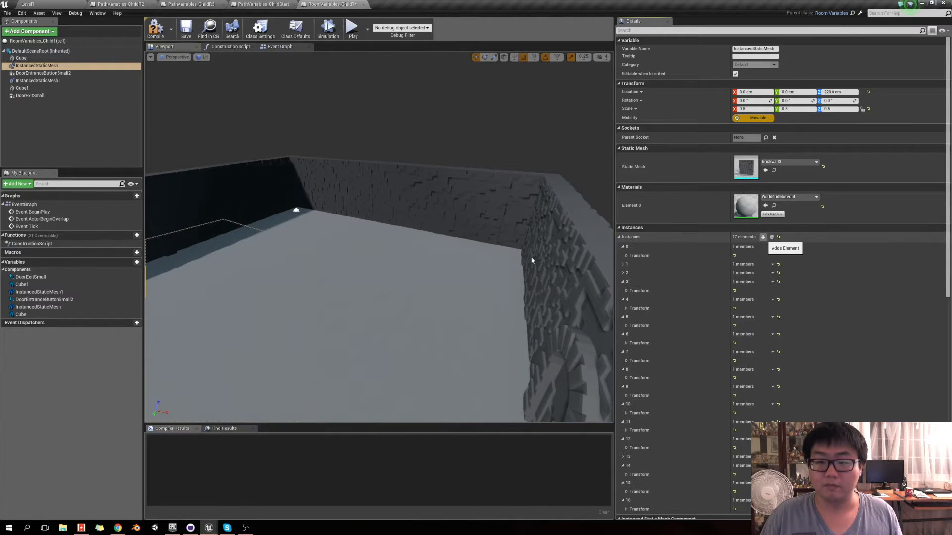
Add one more brick wall instance and rotate it parallel to the back wall near the remaining corner gap
{"action": "left_click_drag", "start_coordinate": [291, 188], "coordinate": [319, 306]}
{"action": "right_click_drag", "start_coordinate": [301, 265], "coordinate": [300, 266]}
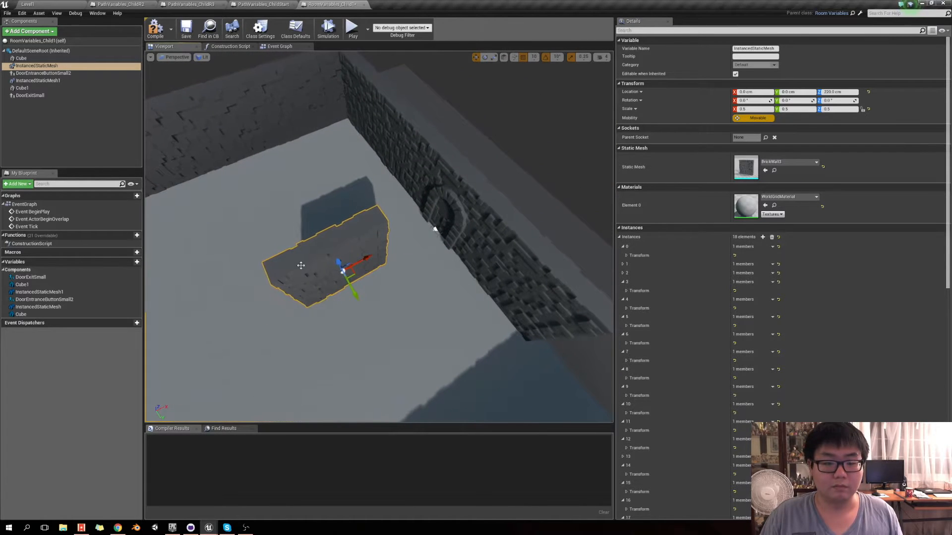
{"action": "left_click_drag", "start_coordinate": [354, 273], "coordinate": [510, 371]}
{"action": "right_click_drag", "start_coordinate": [510, 371], "coordinate": [510, 371]}
{"action": "key", "text": "e"}
{"action": "left_click_drag", "start_coordinate": [369, 256], "coordinate": [407, 169]}
Fit the newest brick wall instance into the remaining back corner, flush with the neighbouring wall pieces
{"action": "key", "text": "w"}
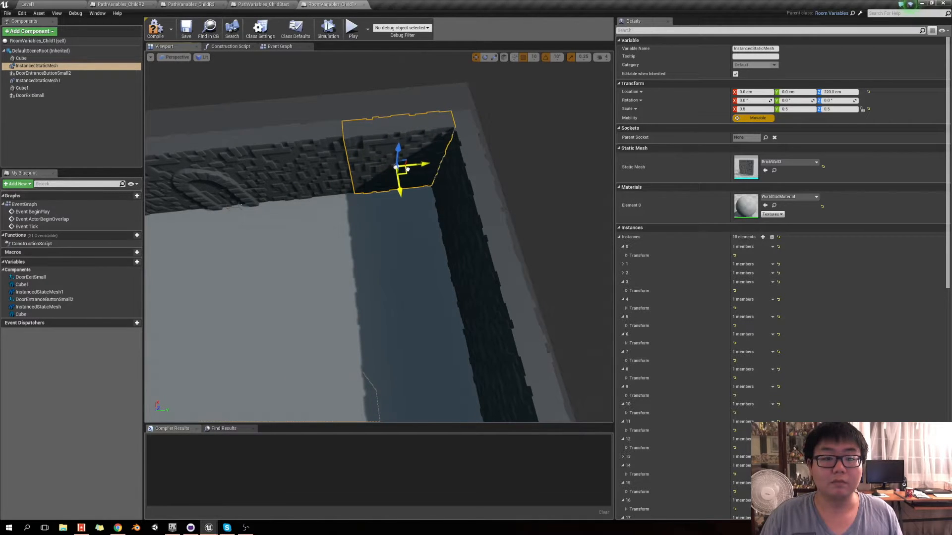
{"action": "right_click_drag", "start_coordinate": [405, 173], "coordinate": [457, 187]}
{"action": "left_click_drag", "start_coordinate": [461, 221], "coordinate": [456, 220]}
{"action": "right_click_drag", "start_coordinate": [419, 254], "coordinate": [369, 243]}
{"action": "right_click_drag", "start_coordinate": [447, 240], "coordinate": [411, 231]}
{"action": "right_click_drag", "start_coordinate": [379, 237], "coordinate": [218, 233]}
{"action": "right_click_drag", "start_coordinate": [417, 253], "coordinate": [240, 178]}
Add a second CliffSquare2 instance to InstancedStaticMesh1 and move it from the entrance corner across the room
{"action": "left_click", "coordinate": [44, 95]}
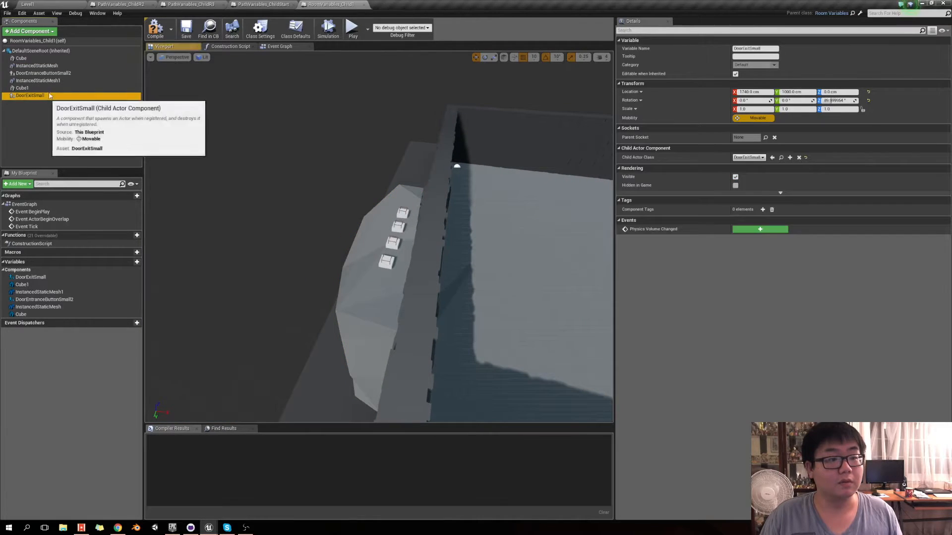
{"action": "left_click", "coordinate": [50, 81]}
{"action": "right_click_drag", "start_coordinate": [377, 238], "coordinate": [377, 233]}
{"action": "left_click", "coordinate": [763, 237]}
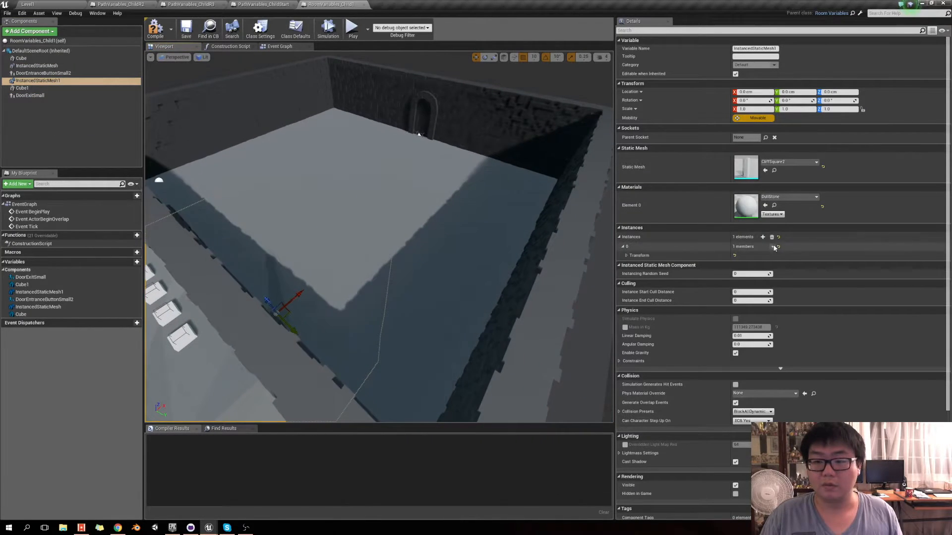
{"action": "right_click_drag", "start_coordinate": [266, 220], "coordinate": [213, 175]}
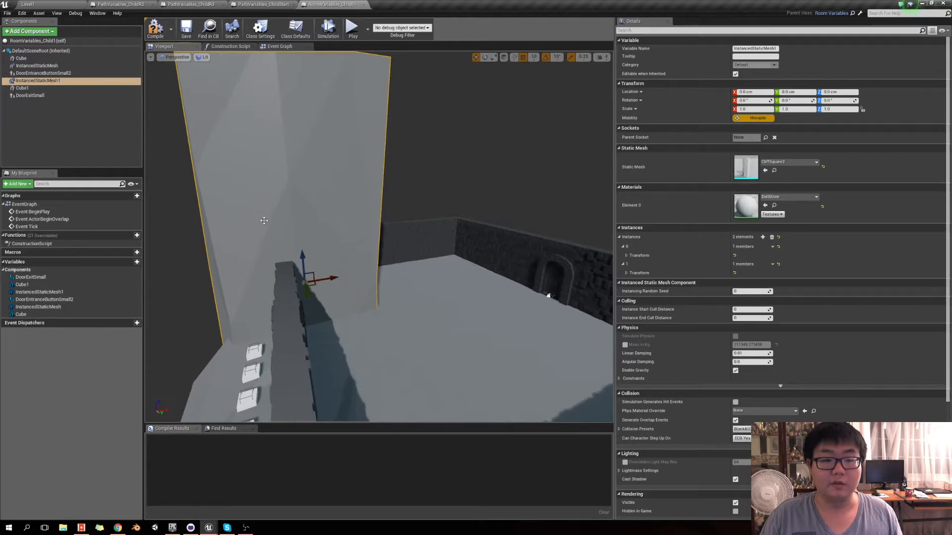
{"action": "left_click_drag", "start_coordinate": [317, 285], "coordinate": [541, 314]}
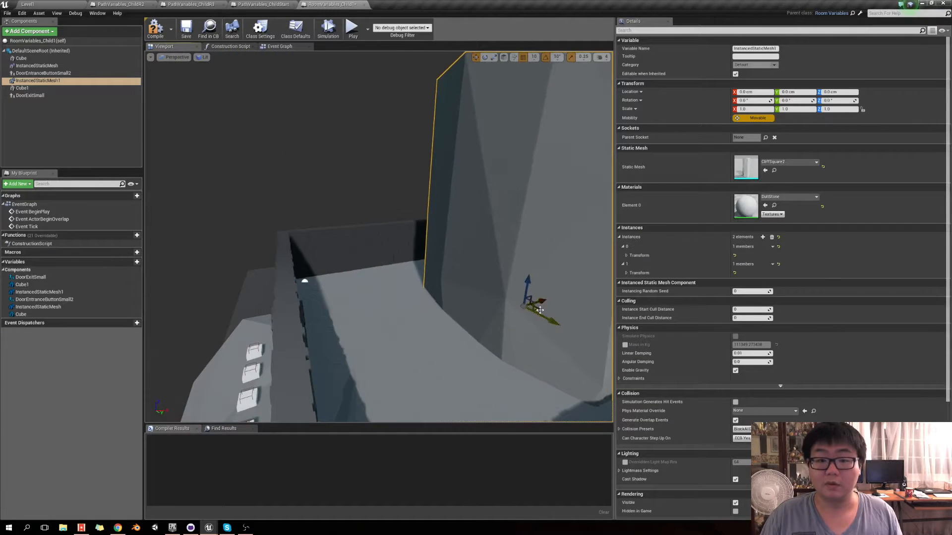
{"action": "right_click_drag", "start_coordinate": [487, 316], "coordinate": [570, 315]}
{"action": "left_click_drag", "start_coordinate": [369, 316], "coordinate": [396, 360]}
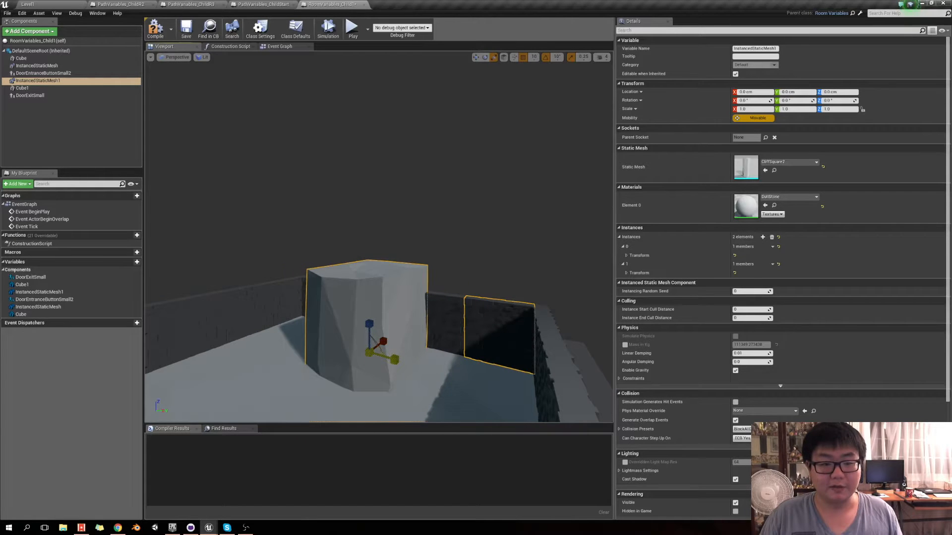
Place the second cliff instance outside the exit door, lowered so its top forms a ledge at floor level
{"action": "mouse_move", "coordinate": [442, 338]}
{"action": "right_mouse_down"}
{"action": "mouse_move", "coordinate": [431, 343]}
{"action": "mouse_move", "coordinate": [442, 339]}
{"action": "right_mouse_up"}
{"action": "key", "text": "w"}
{"action": "left_click_drag", "start_coordinate": [384, 323], "coordinate": [389, 324]}
{"action": "right_click_drag", "start_coordinate": [390, 323], "coordinate": [366, 312]}
{"action": "left_click_drag", "start_coordinate": [366, 312], "coordinate": [366, 356]}
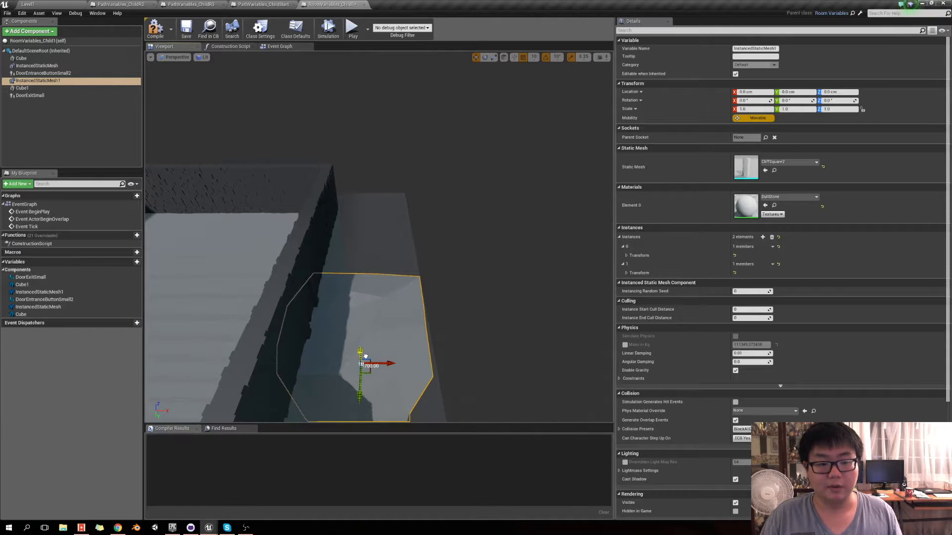
{"action": "right_click_drag", "start_coordinate": [366, 356], "coordinate": [337, 321]}
{"action": "right_click_drag", "start_coordinate": [402, 419], "coordinate": [407, 403]}
Set the Cube component's collision preset to NoCollision and make it hidden in game
{"action": "left_click", "coordinate": [511, 328]}
{"action": "scroll", "coordinate": [756, 278], "scroll_direction": "down", "scroll_amount": 3}
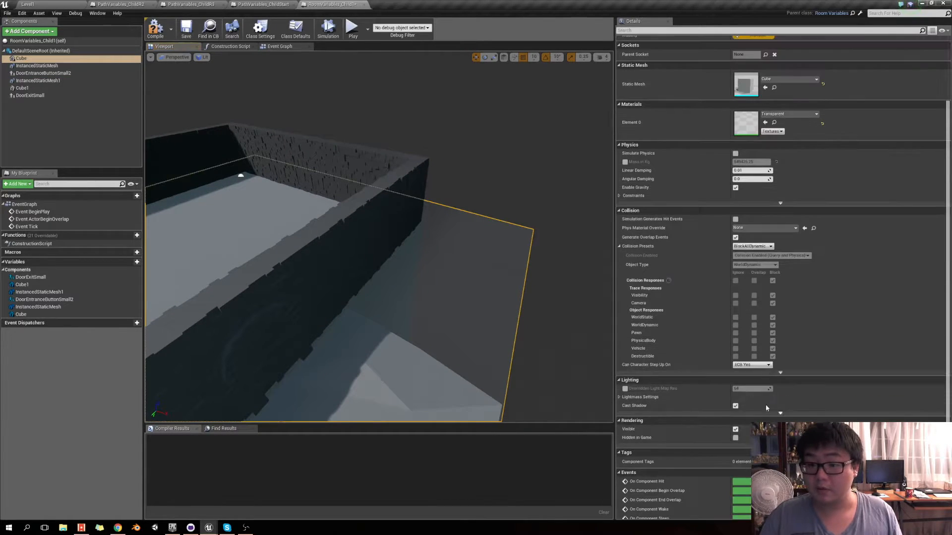
{"action": "left_click", "coordinate": [753, 246]}
{"action": "left_click", "coordinate": [756, 255]}
{"action": "scroll", "coordinate": [740, 306], "scroll_direction": "down", "scroll_amount": 3}
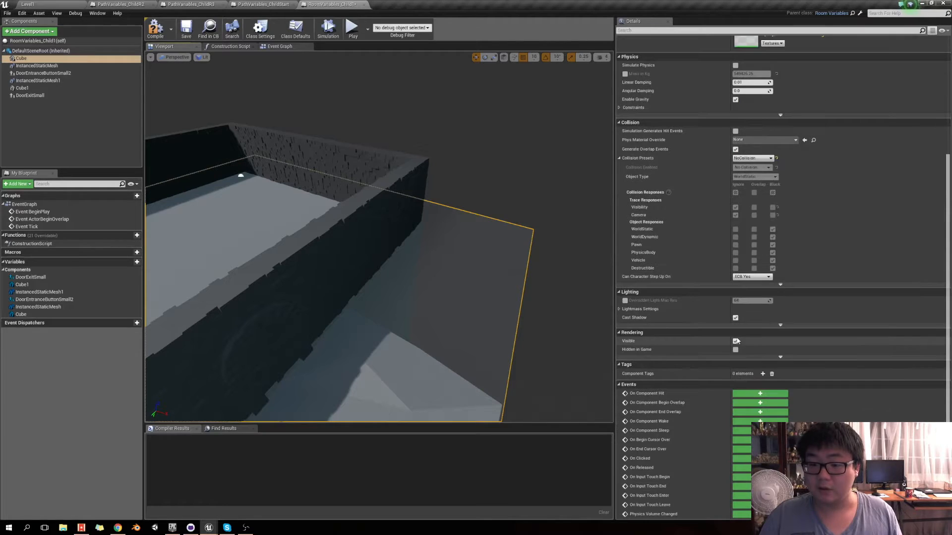
{"action": "left_click", "coordinate": [735, 350]}
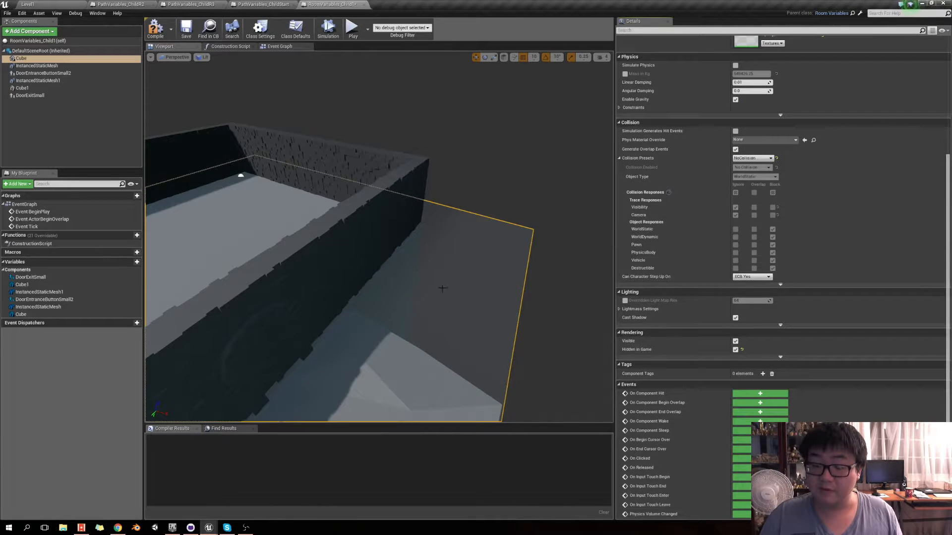
{"action": "right_click_drag", "start_coordinate": [416, 274], "coordinate": [475, 277]}
{"action": "right_click_drag", "start_coordinate": [378, 308], "coordinate": [483, 263]}
{"action": "right_click_drag", "start_coordinate": [379, 247], "coordinate": [387, 201]}
{"action": "right_click_drag", "start_coordinate": [362, 386], "coordinate": [449, 288]}
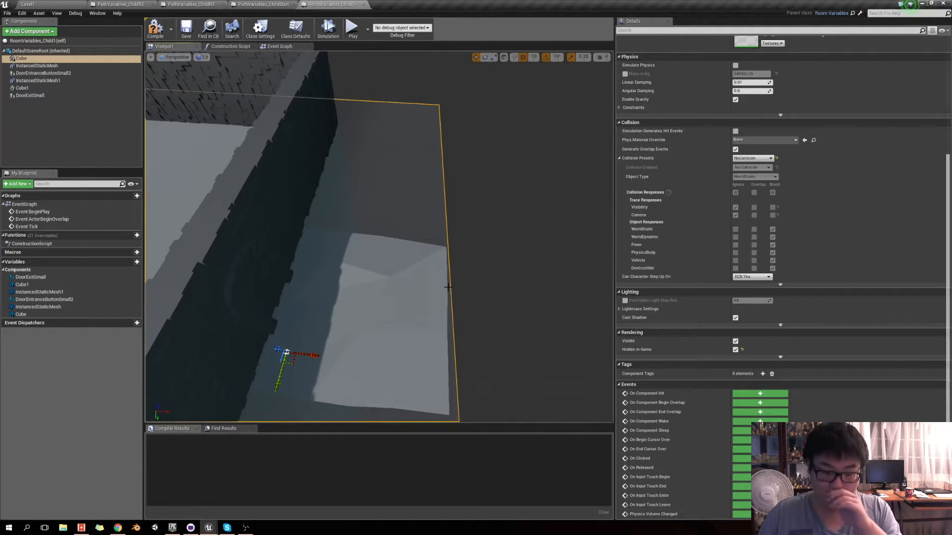
{"action": "right_click_drag", "start_coordinate": [448, 287], "coordinate": [354, 226]}
Add a Box Collision component and move it among the buttons before the entrance, at X -340 and Y 1010 cm
{"action": "left_click", "coordinate": [29, 32]}
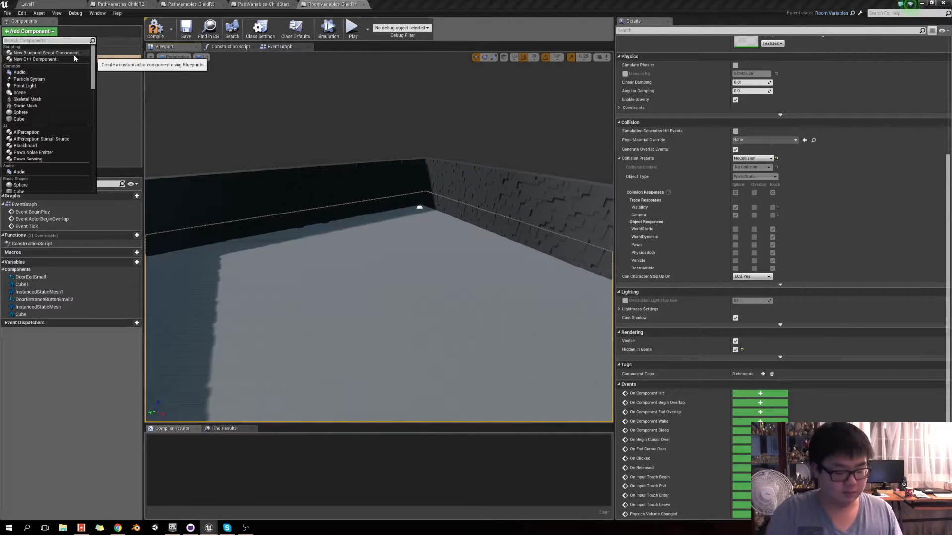
{"action": "type", "text": "box"}
{"action": "left_click", "coordinate": [65, 53]}
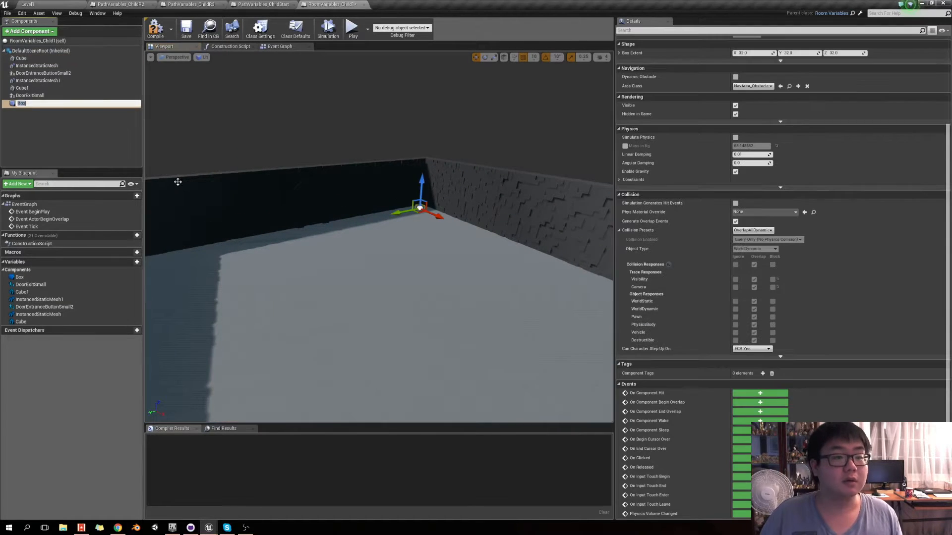
{"action": "right_click_drag", "start_coordinate": [238, 208], "coordinate": [280, 200]}
{"action": "right_click_drag", "start_coordinate": [330, 255], "coordinate": [342, 254]}
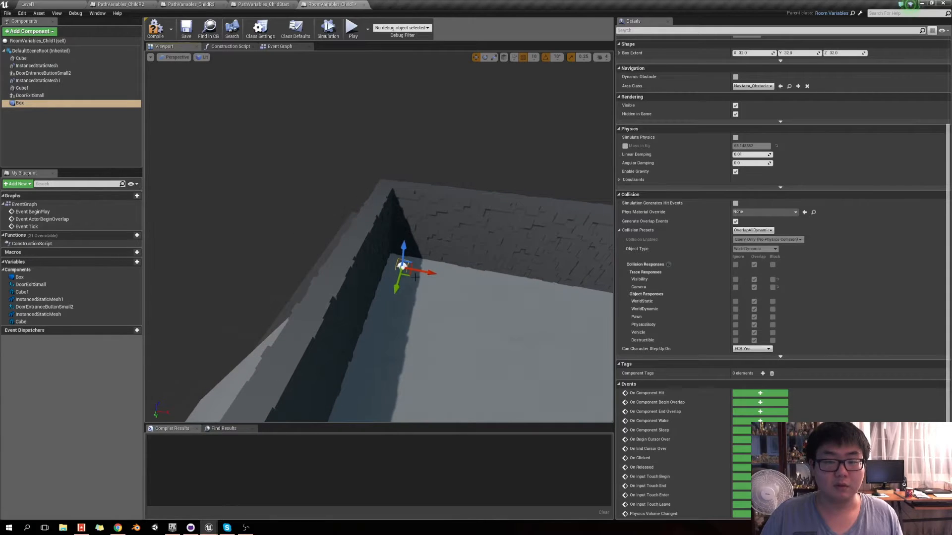
{"action": "right_click_drag", "start_coordinate": [295, 372], "coordinate": [329, 280]}
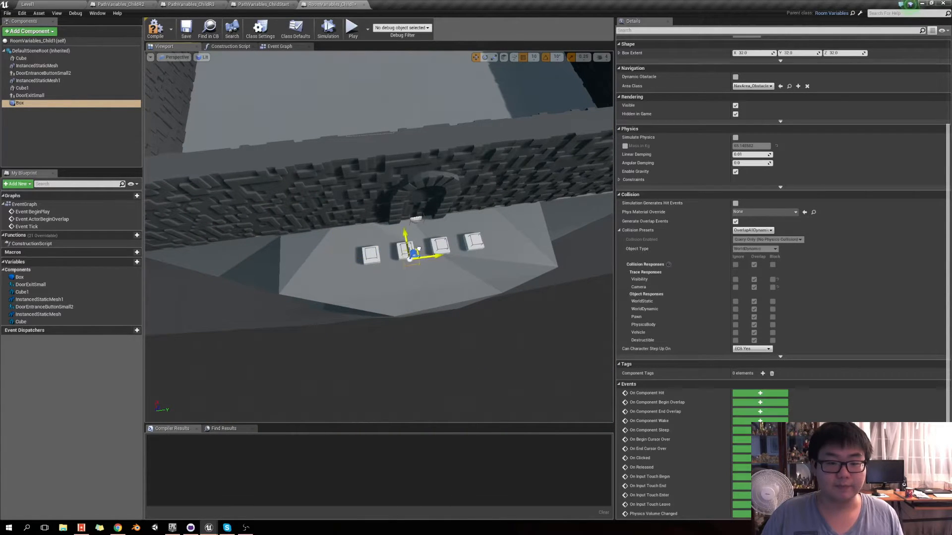
Change the Box component's collision preset to BlockAllDynamic
{"action": "scroll", "coordinate": [793, 222], "scroll_direction": "up", "scroll_amount": 3}
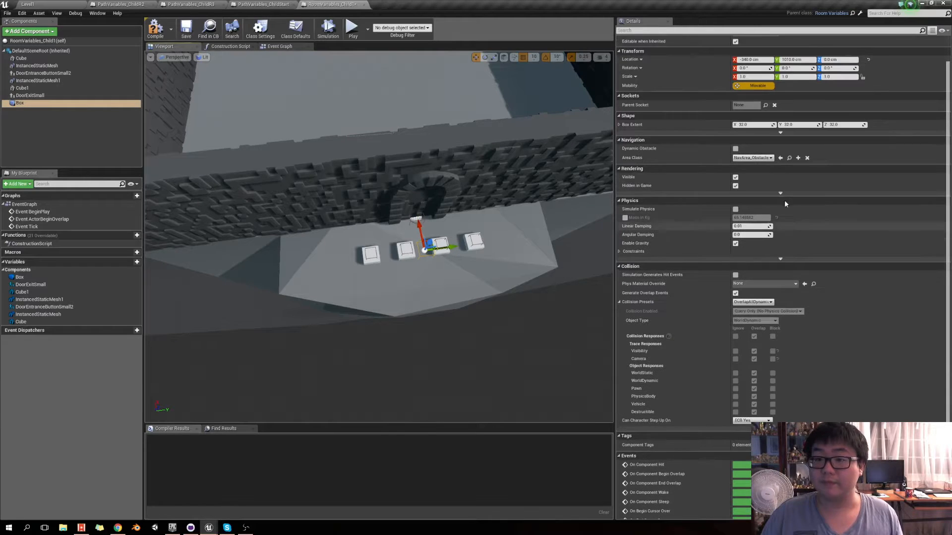
{"action": "scroll", "coordinate": [753, 248], "scroll_direction": "down", "scroll_amount": 2}
{"action": "left_click", "coordinate": [753, 242]}
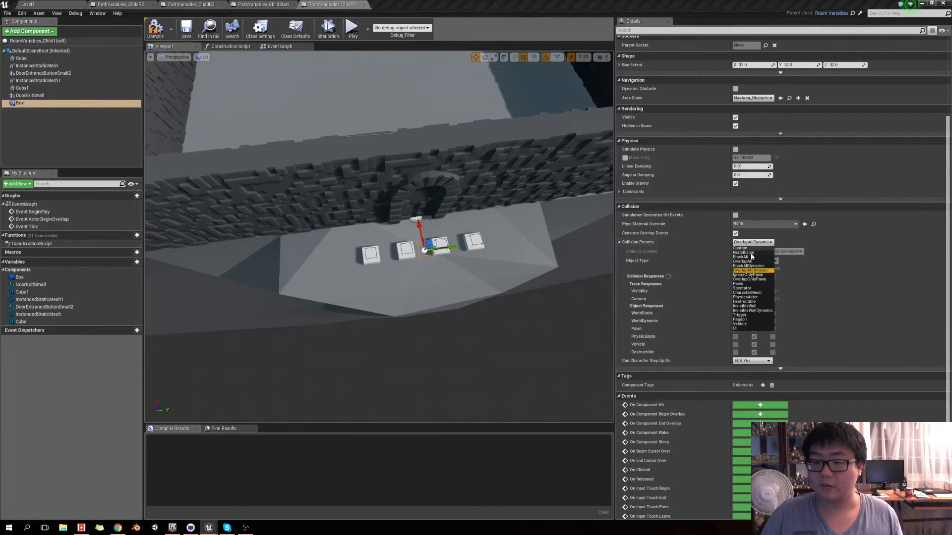
{"action": "left_click", "coordinate": [749, 266]}
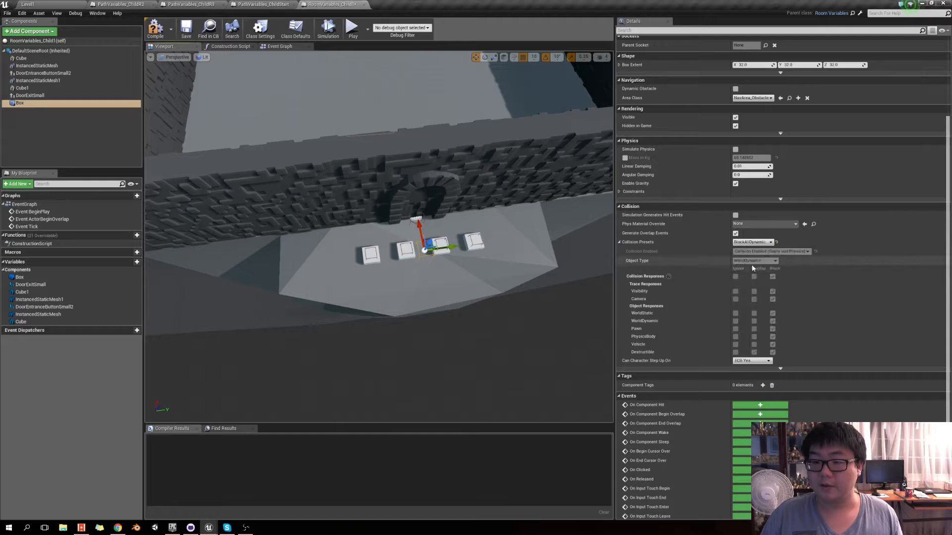
Try to stretch the Box component along the X axis by increasing its X extent
{"action": "left_click_drag", "start_coordinate": [493, 241], "coordinate": [510, 223]}
{"action": "right_click_drag", "start_coordinate": [493, 241], "coordinate": [329, 235]}
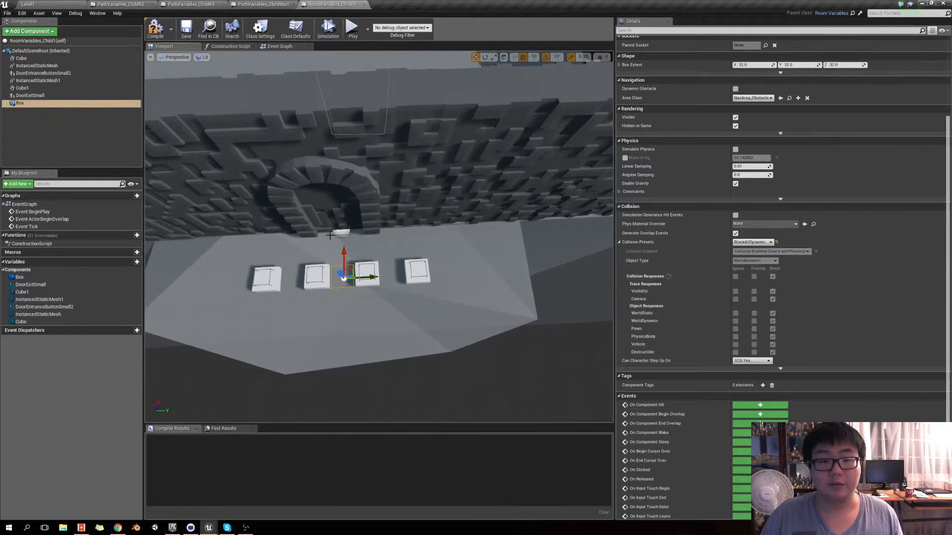
{"action": "left_click", "coordinate": [376, 277]}
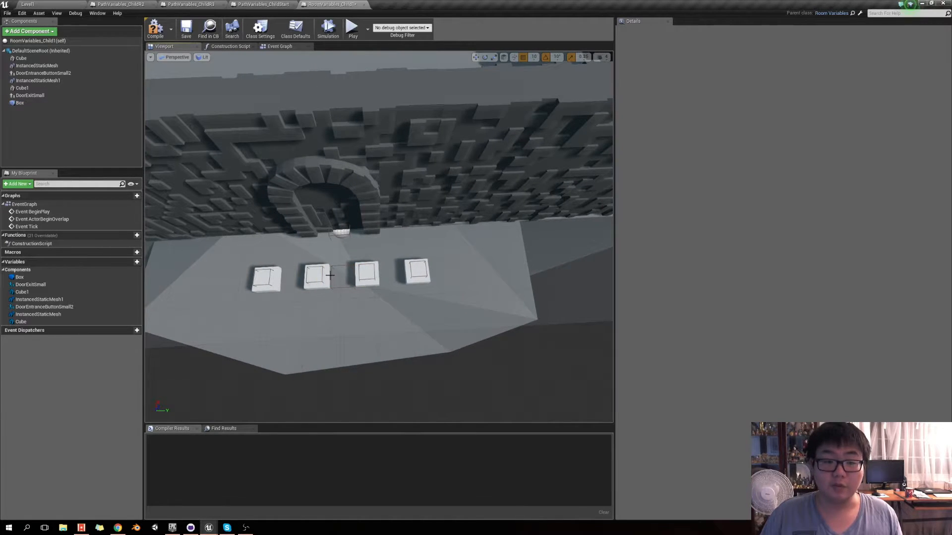
{"action": "left_click", "coordinate": [54, 103]}
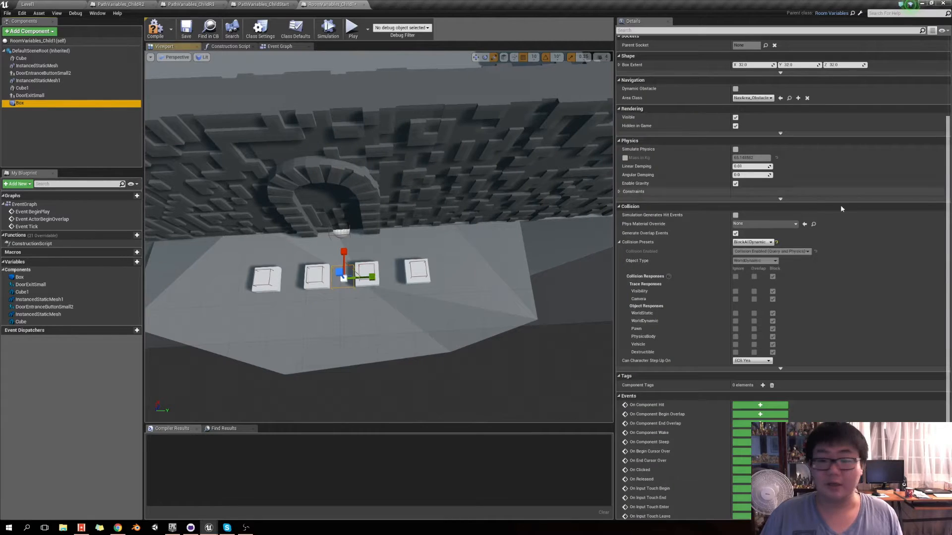
{"action": "scroll", "coordinate": [784, 163], "scroll_direction": "up", "scroll_amount": 3}
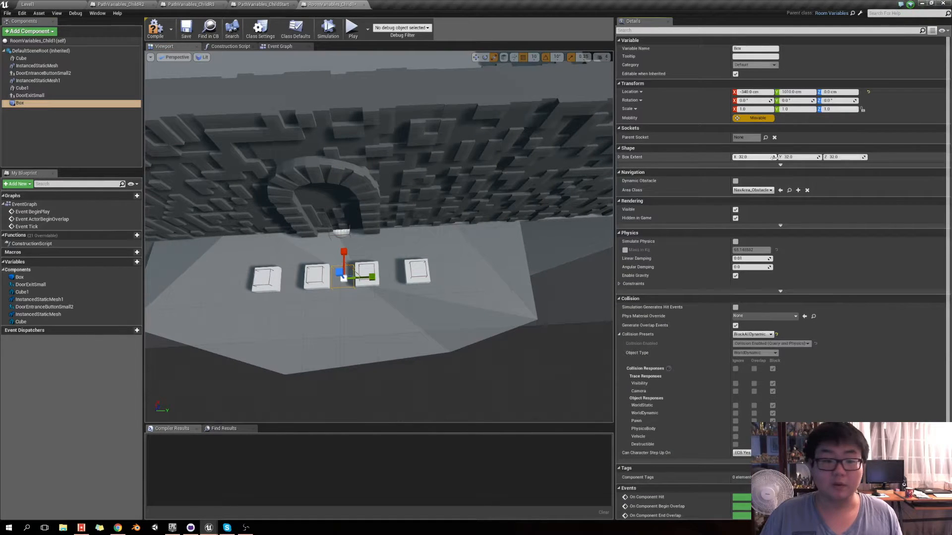
{"action": "left_click_drag", "start_coordinate": [753, 157], "coordinate": [792, 157]}
{"action": "mouse_move", "coordinate": [452, 175]}
{"action": "right_mouse_down"}
{"action": "mouse_move", "coordinate": [218, 124]}
{"action": "mouse_move", "coordinate": [452, 175]}
{"action": "right_mouse_up"}
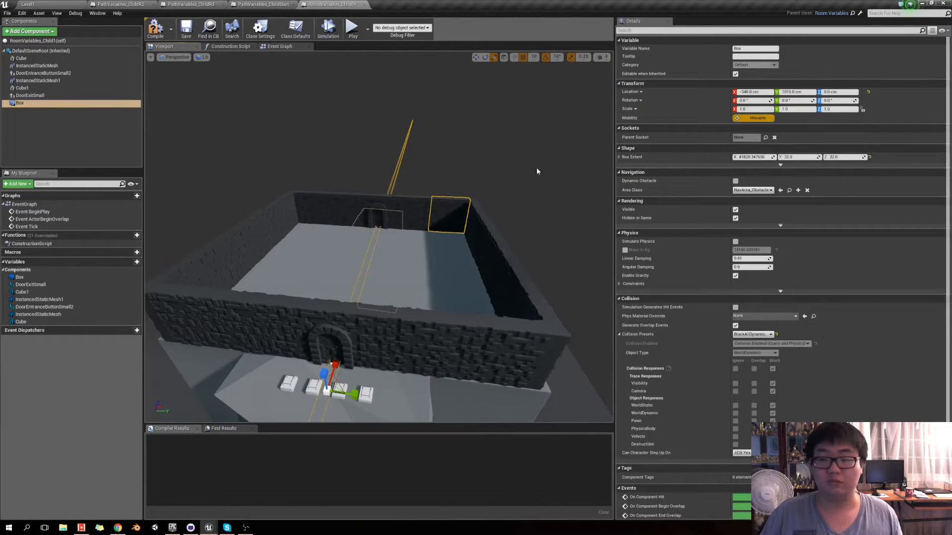
Adjust the Box component's X extent to about 240 so it spans the entrance ledge from the door to its outer edge
{"action": "left_click", "coordinate": [756, 157]}
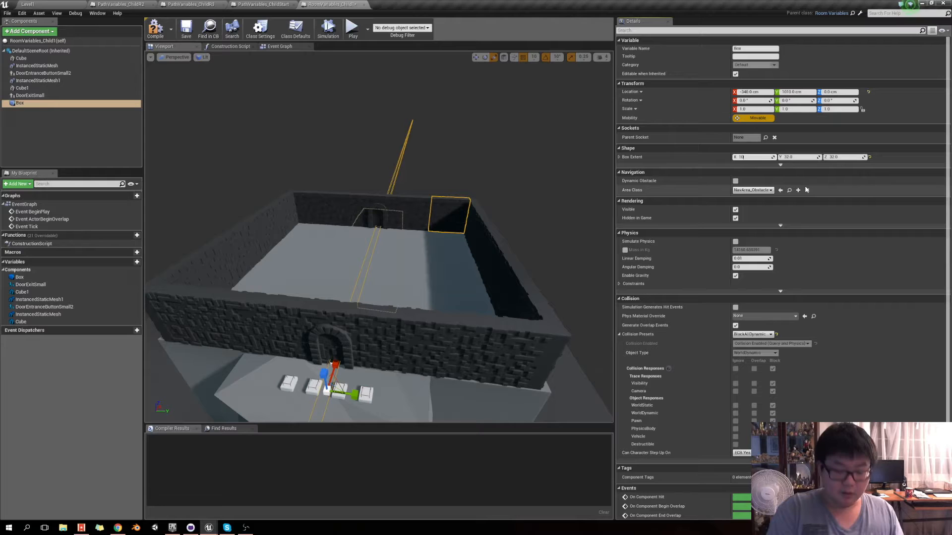
{"action": "right_click_drag", "start_coordinate": [446, 198], "coordinate": [456, 273]}
{"action": "key", "text": "s"}
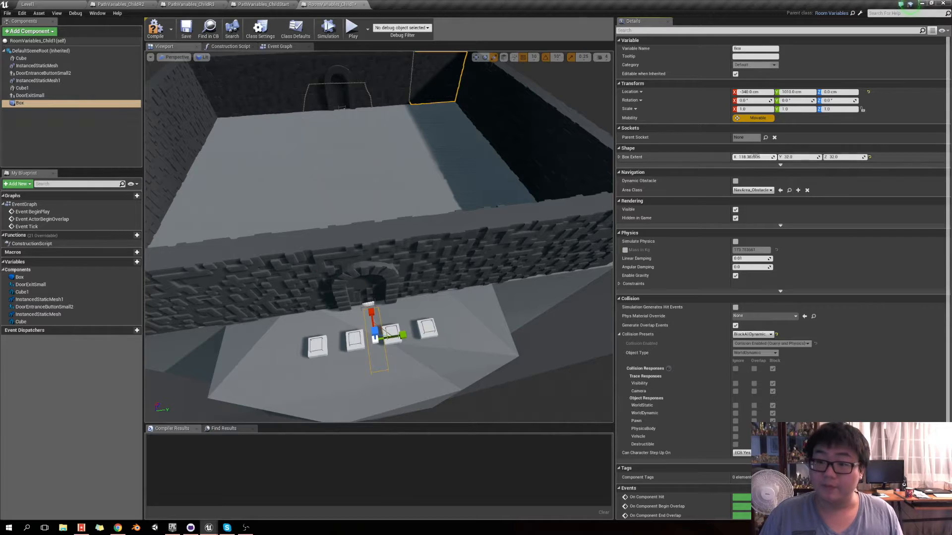
{"action": "left_click_drag", "start_coordinate": [753, 155], "coordinate": [752, 156]}
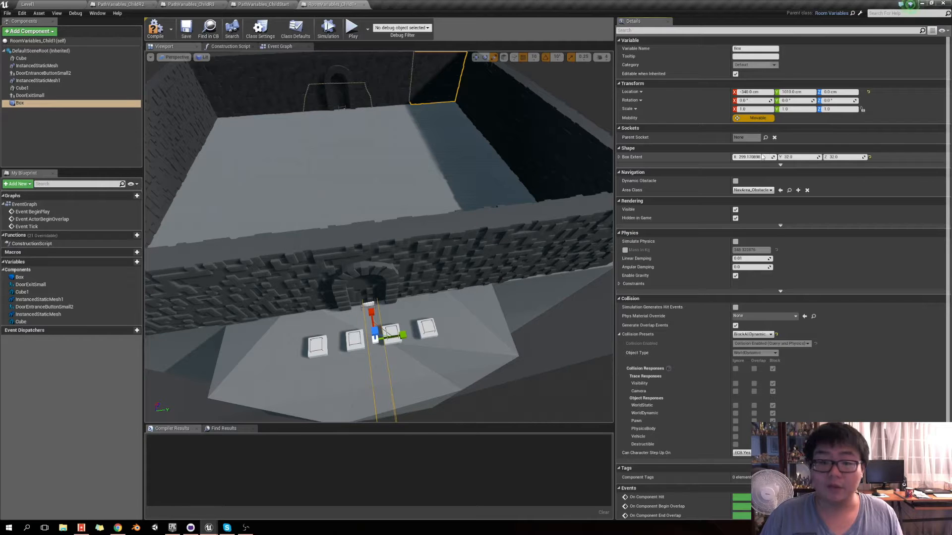
{"action": "right_click_drag", "start_coordinate": [432, 186], "coordinate": [505, 172]}
{"action": "scroll", "coordinate": [505, 172], "scroll_direction": "down", "scroll_amount": 1}
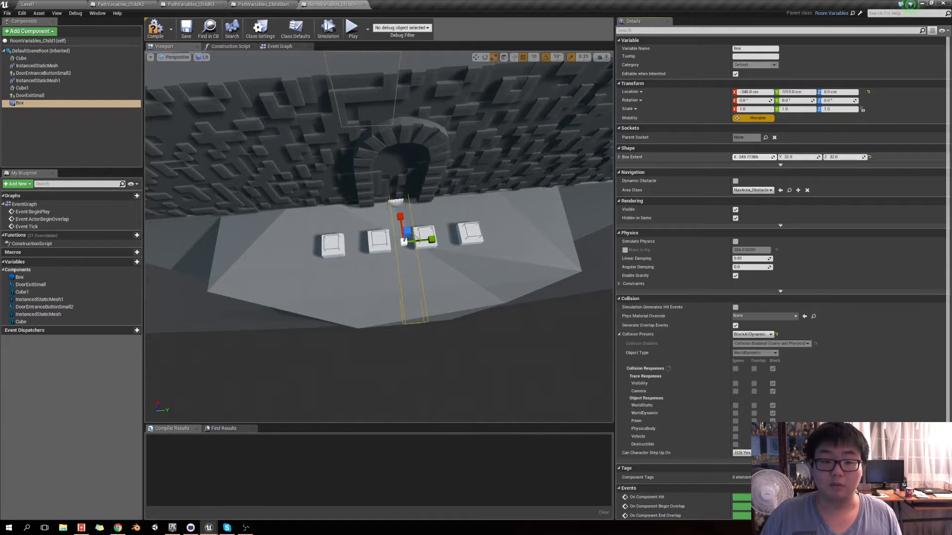
Set the Box component's Z extent to 500 and lower it to a Z location of -330 cm
{"action": "right_click_drag", "start_coordinate": [486, 144], "coordinate": [481, 96]}
{"action": "key", "text": "w"}
{"action": "left_click_drag", "start_coordinate": [410, 213], "coordinate": [410, 217]}
{"action": "double_click", "coordinate": [840, 159]}
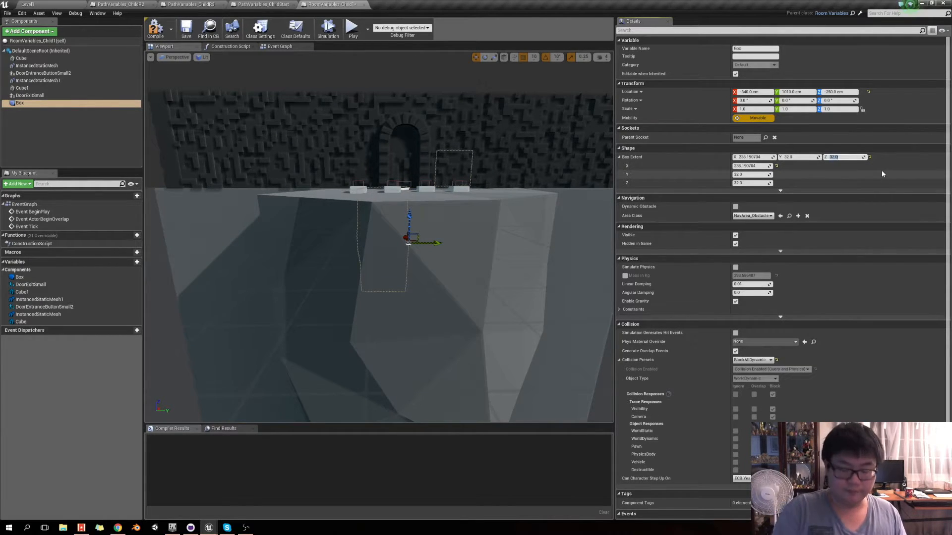
{"action": "type", "text": "100"}
{"action": "key", "text": "Return"}
{"action": "mouse_move", "coordinate": [425, 267]}
{"action": "right_mouse_down"}
{"action": "mouse_move", "coordinate": [422, 238]}
{"action": "mouse_move", "coordinate": [425, 268]}
{"action": "right_mouse_up"}
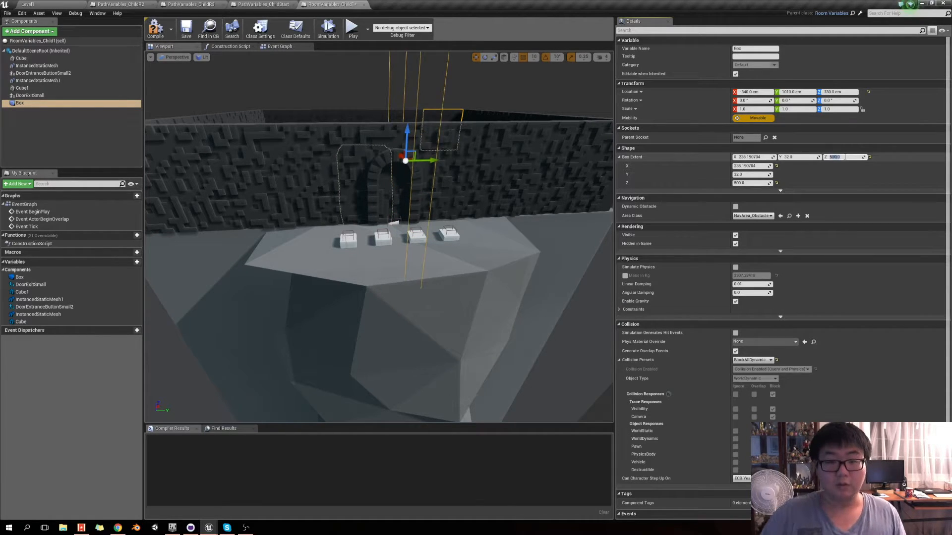
{"action": "left_click_drag", "start_coordinate": [405, 196], "coordinate": [406, 280]}
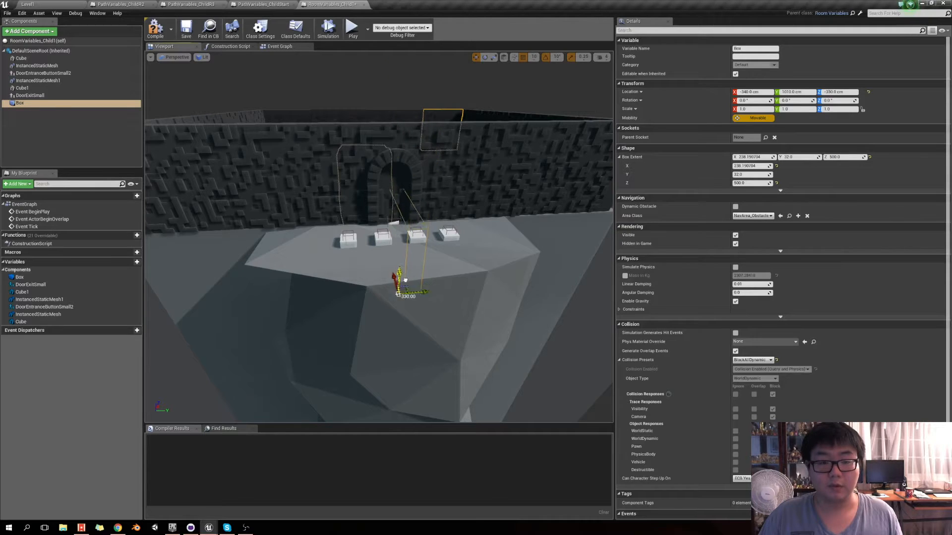
Lower the Box component further along Z so that it sits beneath the surface of the entrance ledge
{"action": "mouse_move", "coordinate": [407, 304]}
{"action": "right_mouse_down"}
{"action": "mouse_move", "coordinate": [362, 273]}
{"action": "mouse_move", "coordinate": [416, 278]}
{"action": "mouse_move", "coordinate": [420, 307]}
{"action": "right_mouse_up"}
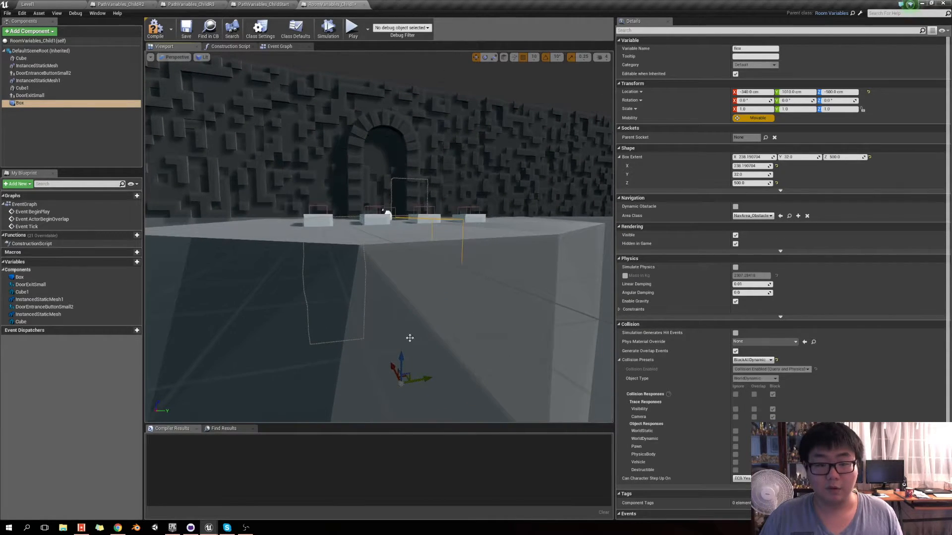
{"action": "right_click_drag", "start_coordinate": [418, 342], "coordinate": [419, 397]}
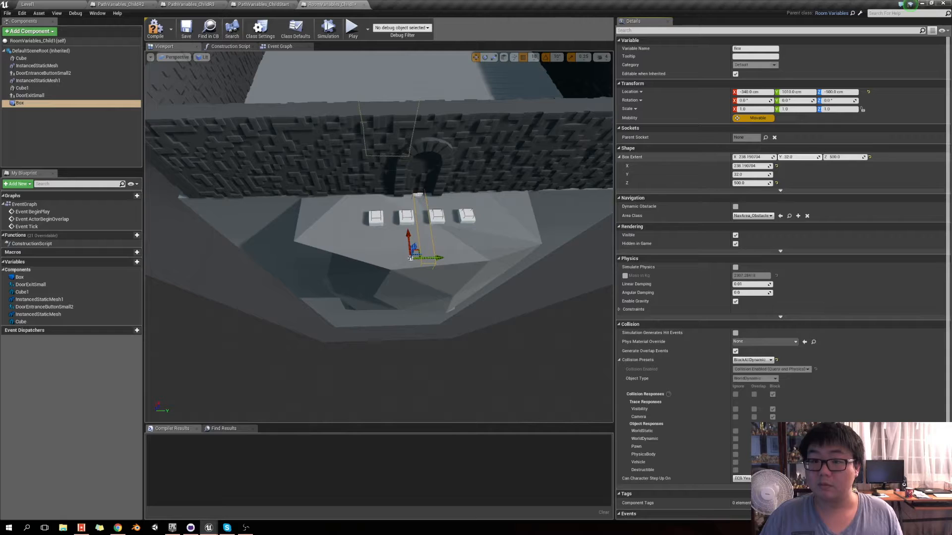
Set the Box component's Y extent to 600 and shift it along Y to centre it across the entrance ledge
{"action": "left_click_drag", "start_coordinate": [794, 156], "coordinate": [794, 156]}
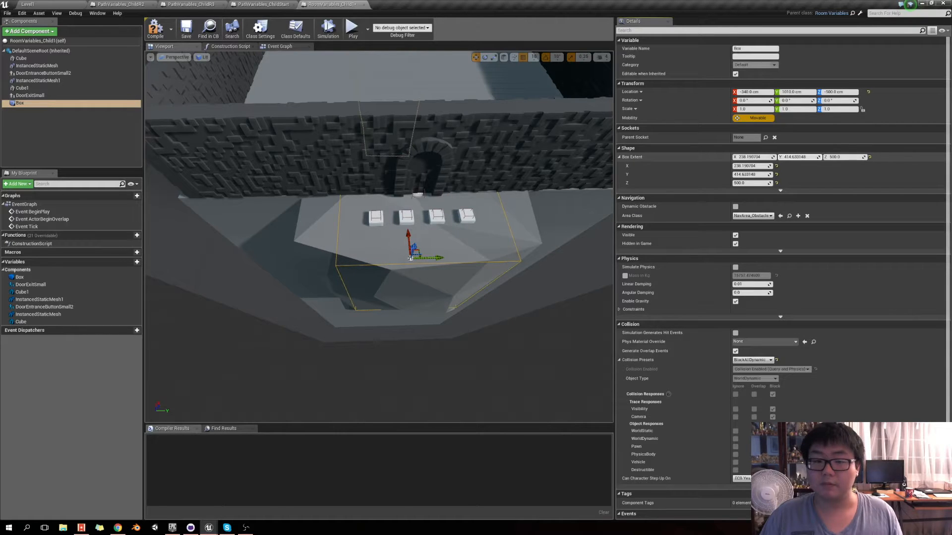
{"action": "left_click_drag", "start_coordinate": [798, 156], "coordinate": [798, 157]}
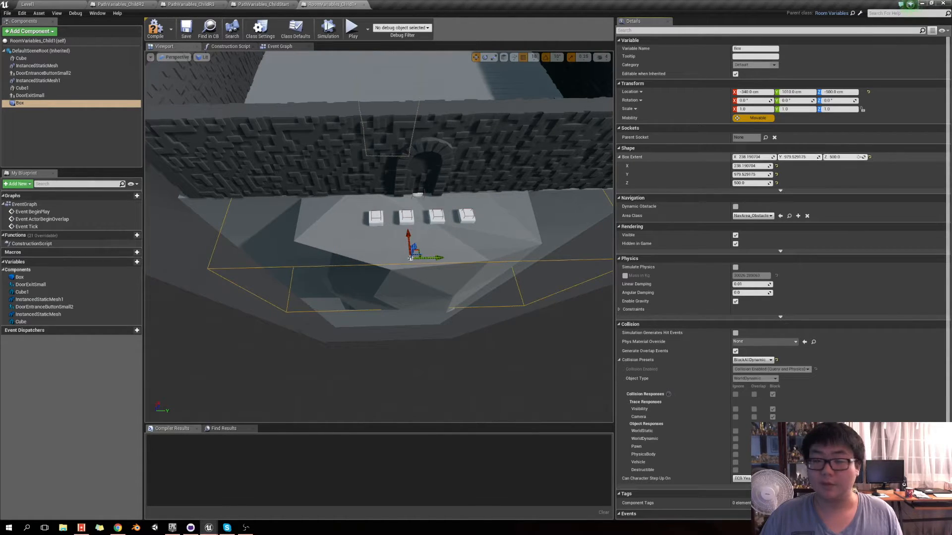
{"action": "type", "text": "500"}
{"action": "key", "text": "Return"}
{"action": "left_click", "coordinate": [799, 156]}
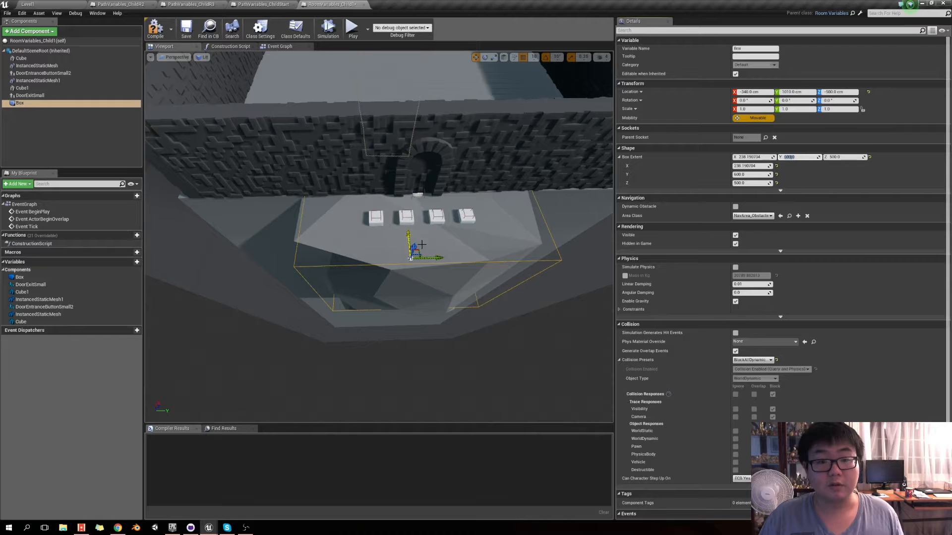
{"action": "mouse_move", "coordinate": [432, 257]}
{"action": "right_mouse_down"}
{"action": "mouse_move", "coordinate": [308, 257]}
{"action": "mouse_move", "coordinate": [361, 242]}
{"action": "mouse_move", "coordinate": [314, 211]}
{"action": "mouse_move", "coordinate": [445, 244]}
{"action": "right_mouse_up"}
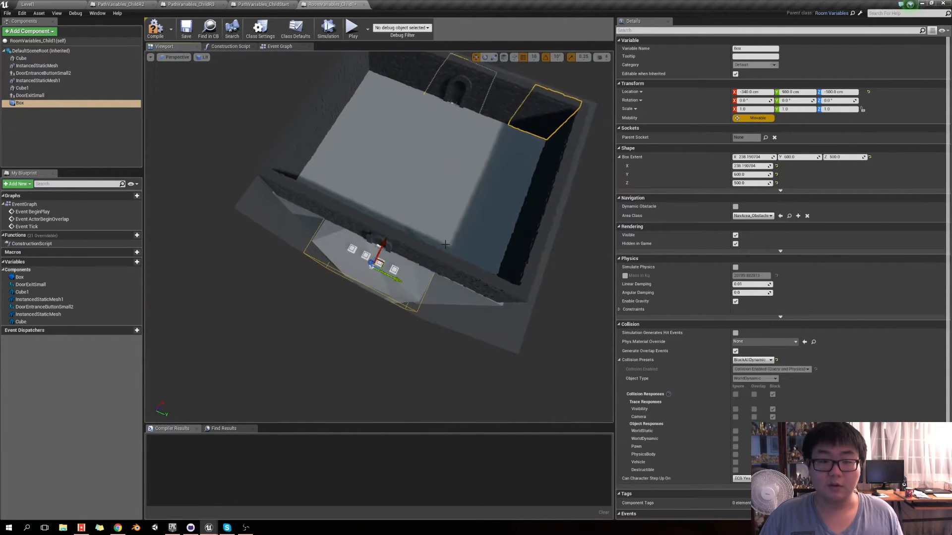
Duplicate the Box component and move the copy along X onto the ledge outside the exit door
{"action": "key", "text": "ctrl+w"}
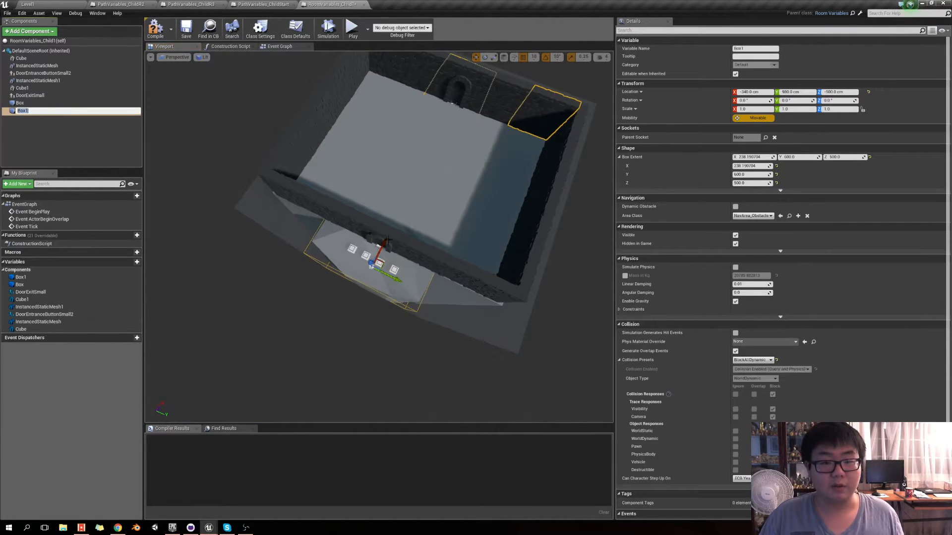
{"action": "left_click_drag", "start_coordinate": [387, 242], "coordinate": [416, 206]}
{"action": "right_click_drag", "start_coordinate": [459, 120], "coordinate": [297, 101]}
{"action": "right_click_drag", "start_coordinate": [412, 261], "coordinate": [387, 256]}
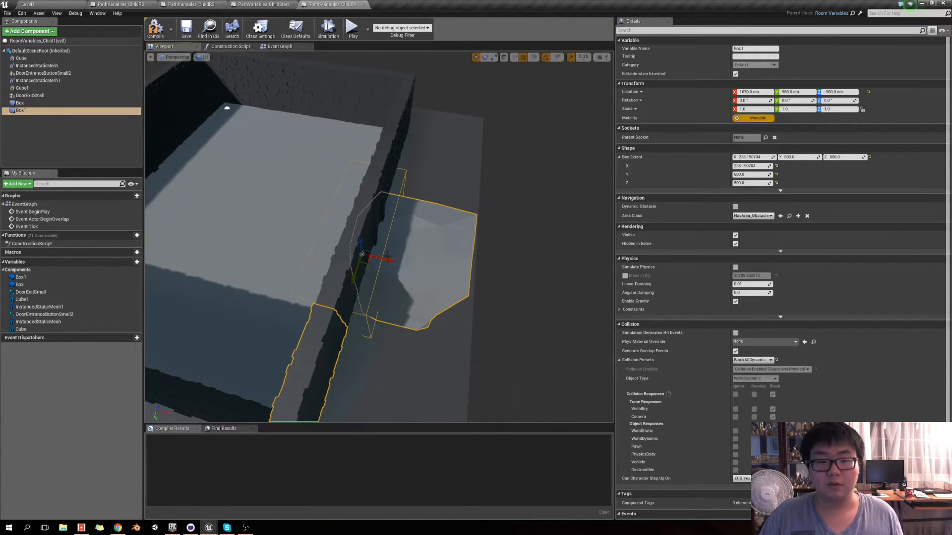
{"action": "left_click_drag", "start_coordinate": [423, 268], "coordinate": [443, 272]}
{"action": "right_click_drag", "start_coordinate": [495, 257], "coordinate": [396, 253]}
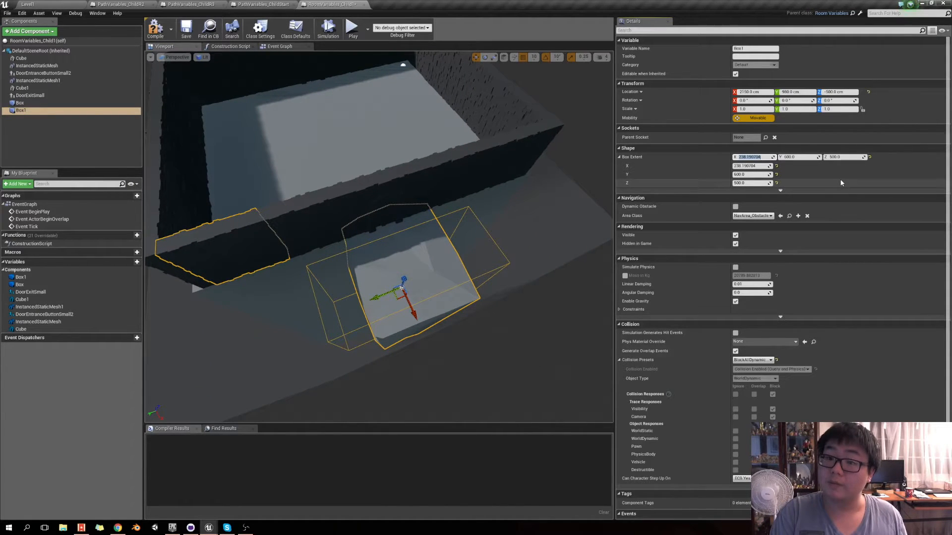
Fit Box1 to the exit ledge with an X extent of 400, a Y extent of 350 and an X location of 2120 cm
{"action": "type", "text": "00"}
{"action": "key", "text": "Return"}
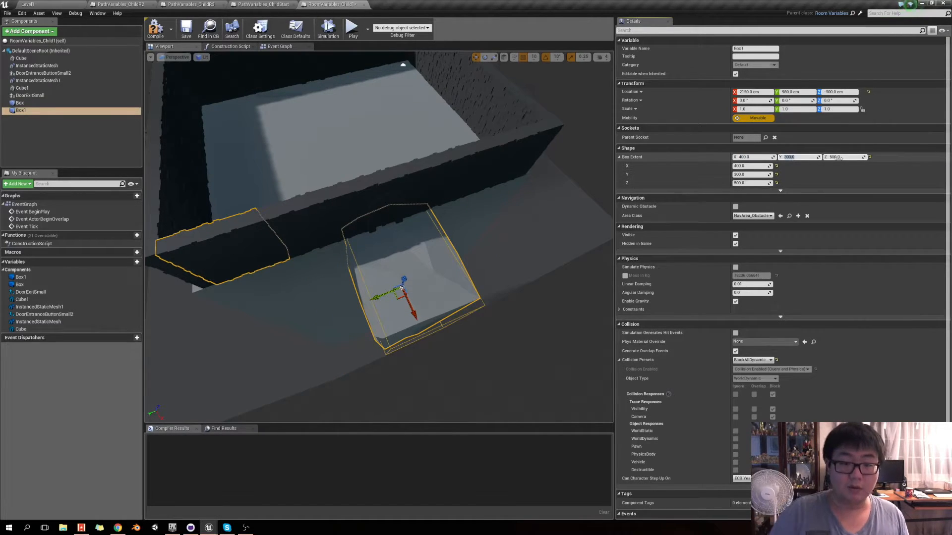
{"action": "left_click", "coordinate": [787, 156]}
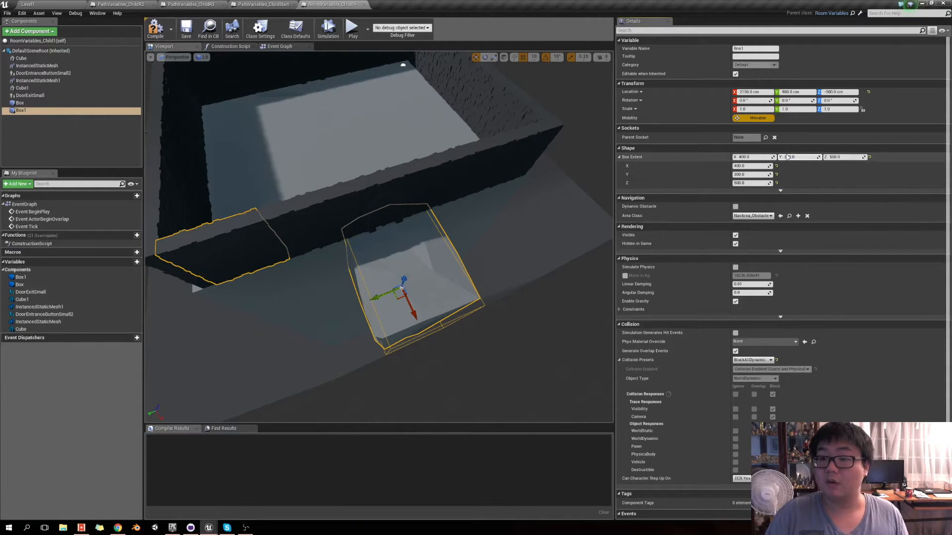
{"action": "right_click_drag", "start_coordinate": [410, 259], "coordinate": [511, 274]}
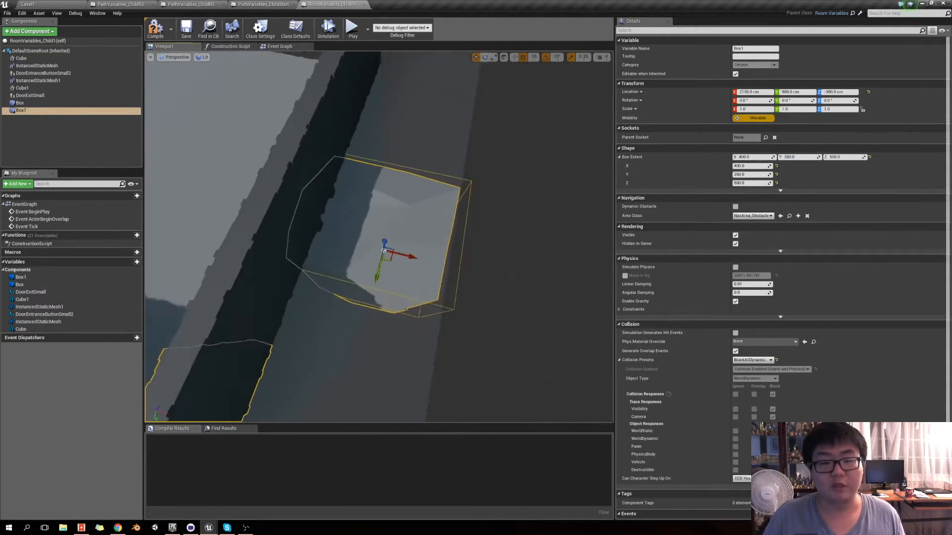
{"action": "right_click_drag", "start_coordinate": [379, 248], "coordinate": [458, 236]}
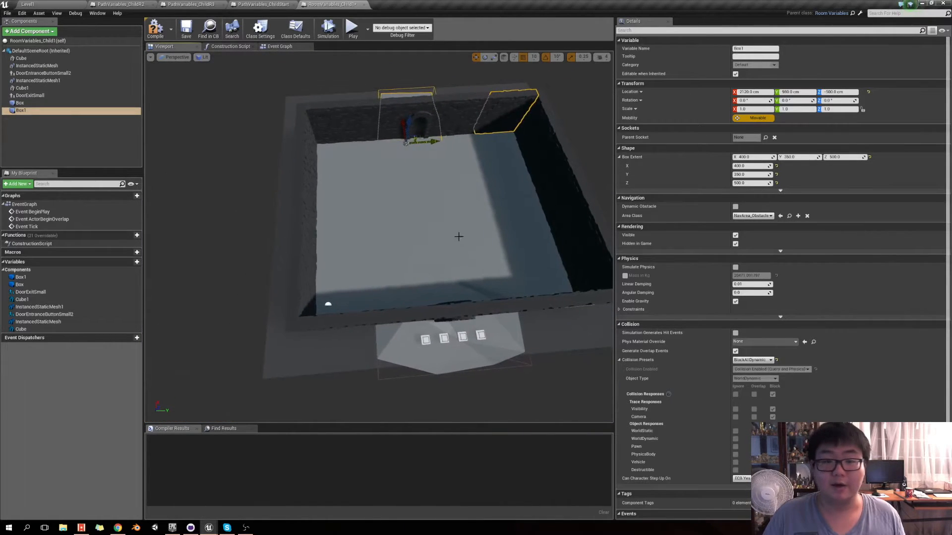
{"action": "scroll", "coordinate": [432, 171], "scroll_direction": "up", "scroll_amount": 10}
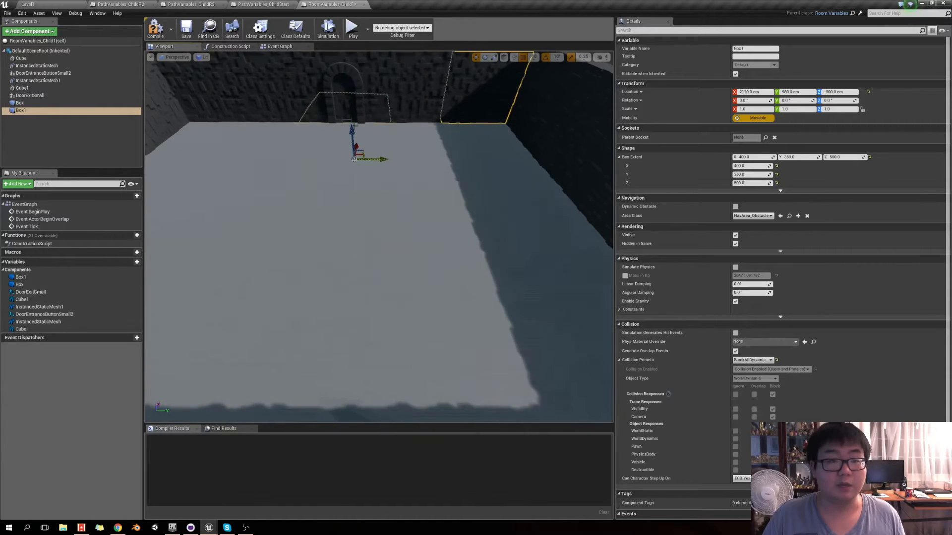
Look over the Event Graph's default event nodes, and inspect the room's floor, walls, doors and Cube component in the 3D viewport
{"action": "left_click", "coordinate": [273, 48]}
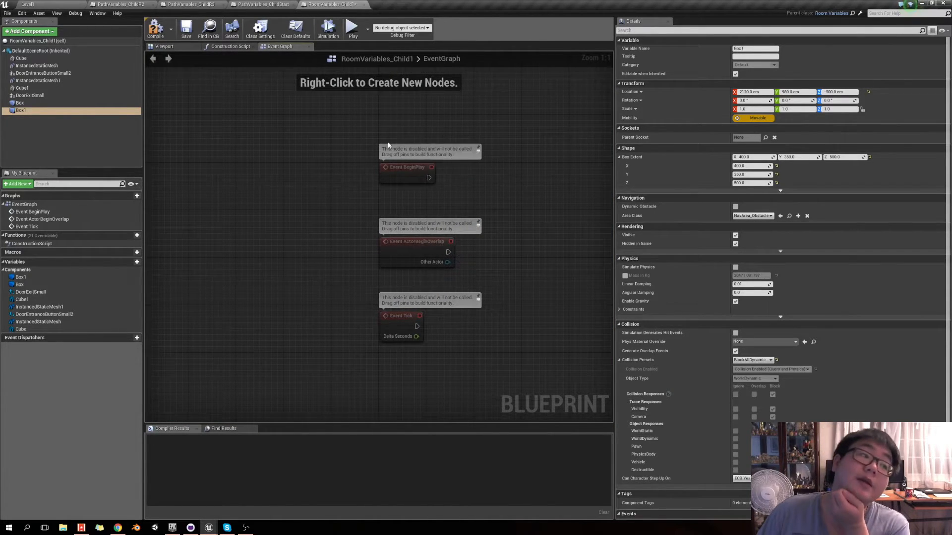
{"action": "left_click_drag", "start_coordinate": [321, 163], "coordinate": [457, 268]}
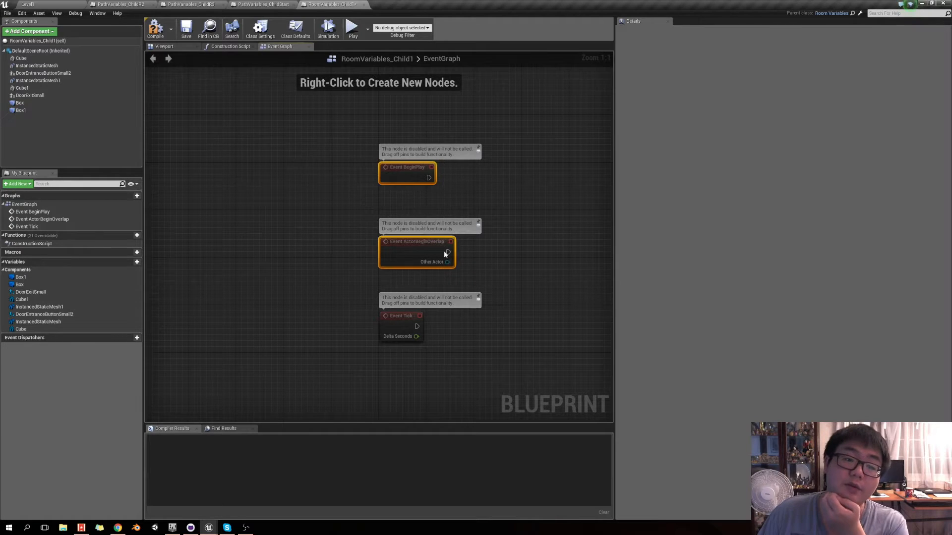
{"action": "left_click", "coordinate": [165, 47]}
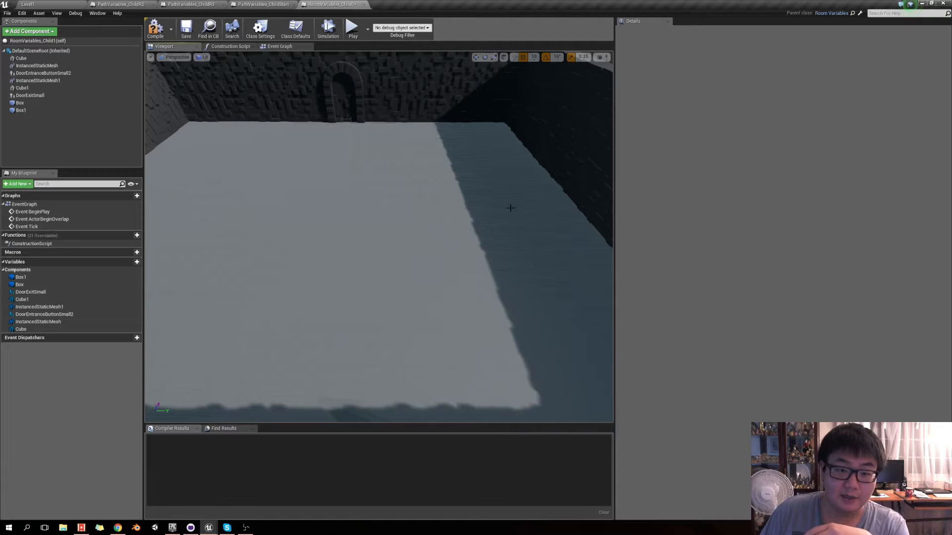
{"action": "right_click_drag", "start_coordinate": [406, 121], "coordinate": [325, 156]}
{"action": "left_click", "coordinate": [320, 171]}
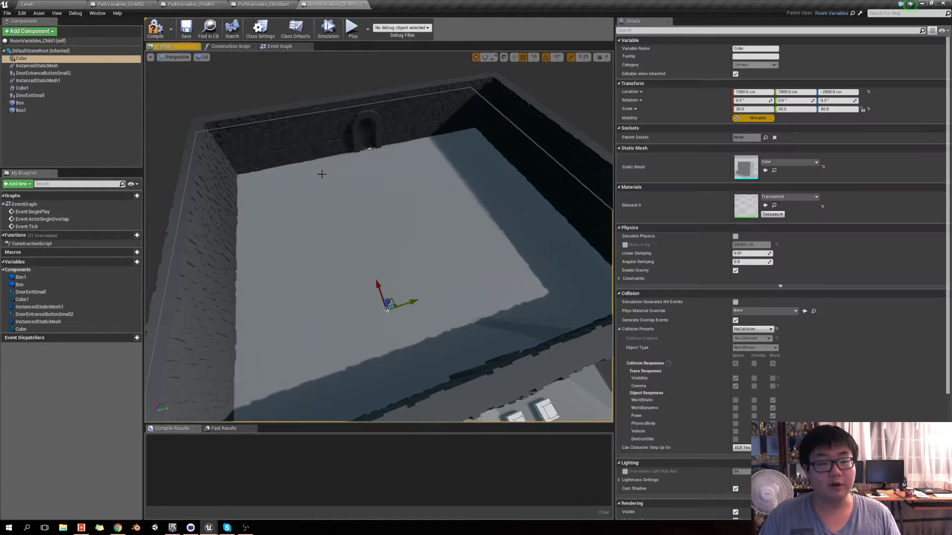
{"action": "mouse_move", "coordinate": [406, 294]}
{"action": "right_mouse_down"}
{"action": "mouse_move", "coordinate": [347, 297]}
{"action": "mouse_move", "coordinate": [407, 294]}
{"action": "right_mouse_up"}
{"action": "left_click", "coordinate": [397, 218]}
{"action": "right_click_drag", "start_coordinate": [397, 219], "coordinate": [356, 171]}
{"action": "right_click_drag", "start_coordinate": [350, 108], "coordinate": [386, 220]}
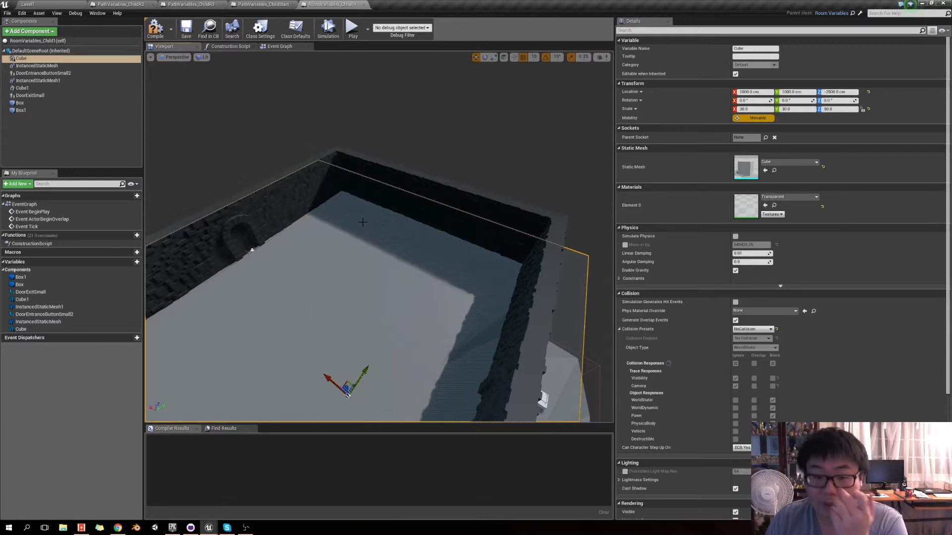
{"action": "right_click_drag", "start_coordinate": [357, 228], "coordinate": [317, 231]}
{"action": "right_click_drag", "start_coordinate": [422, 242], "coordinate": [392, 243]}
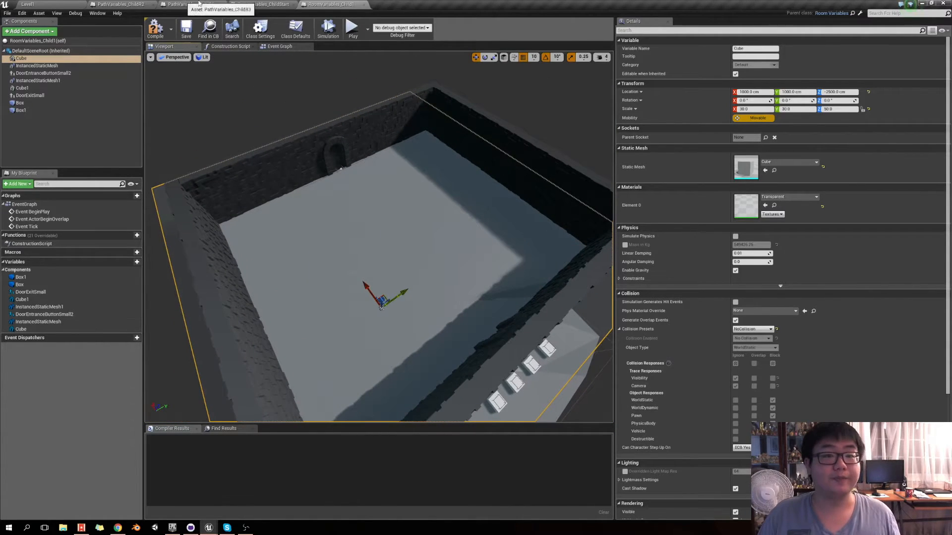
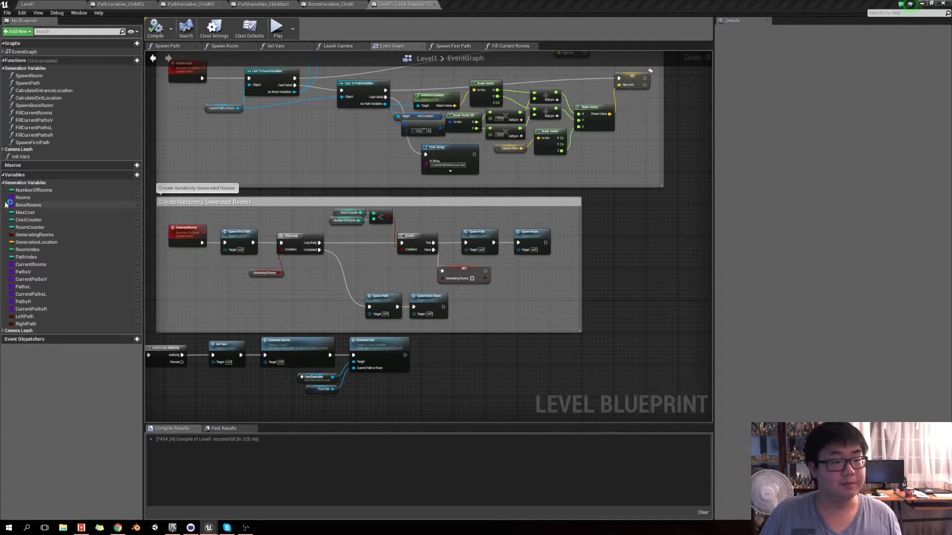
Set the Rooms array's element 0 to RoomVariables_Child1 in the Level1 Blueprint and compile it
{"action": "left_click", "coordinate": [22, 197]}
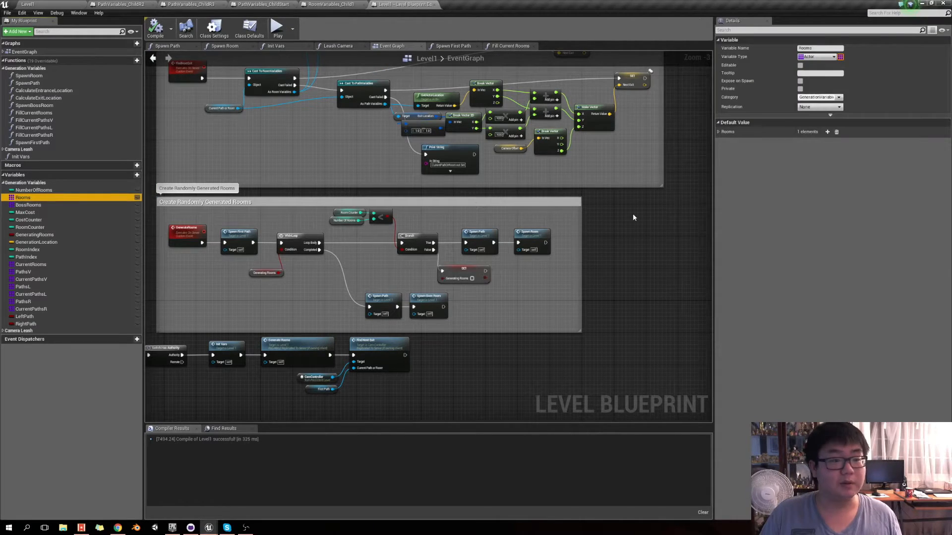
{"action": "left_click", "coordinate": [718, 132]}
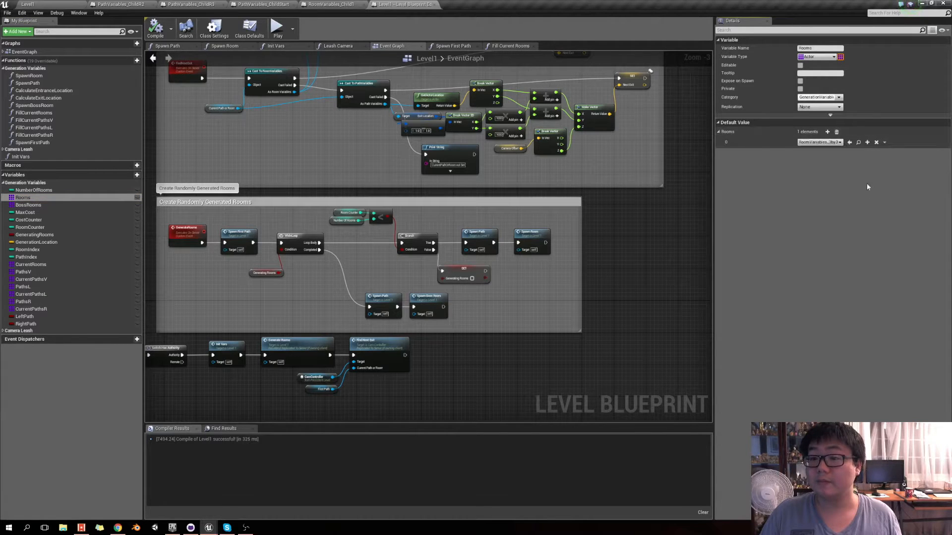
{"action": "left_click", "coordinate": [823, 142]}
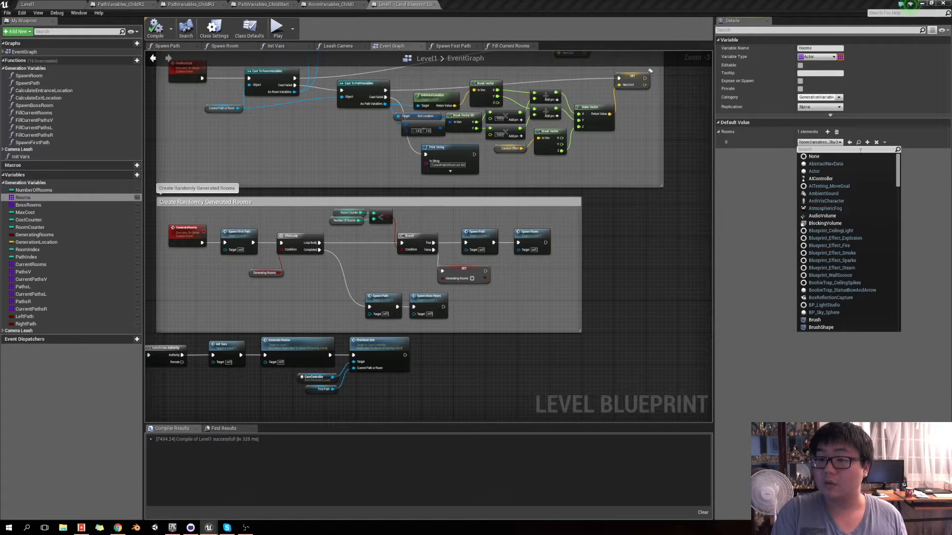
{"action": "type", "text": "roomvar"}
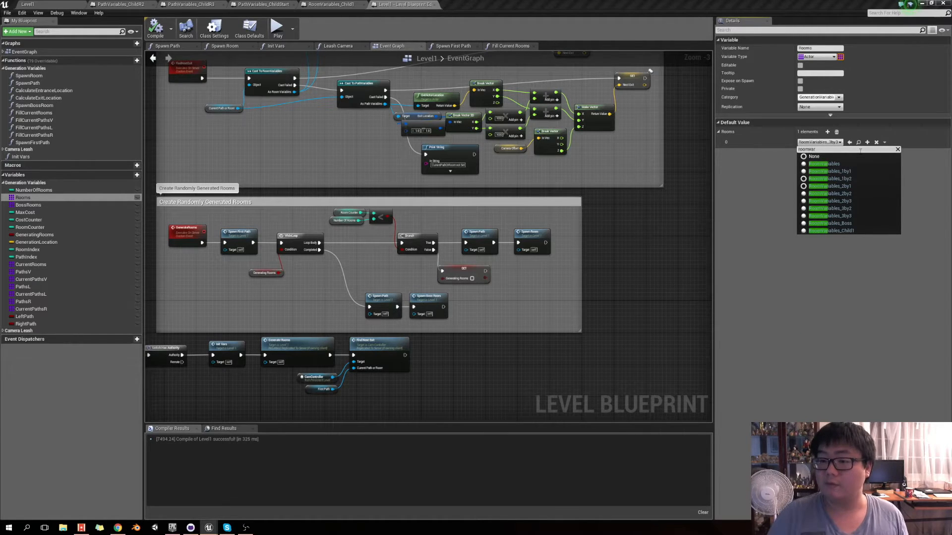
{"action": "left_click", "coordinate": [853, 231]}
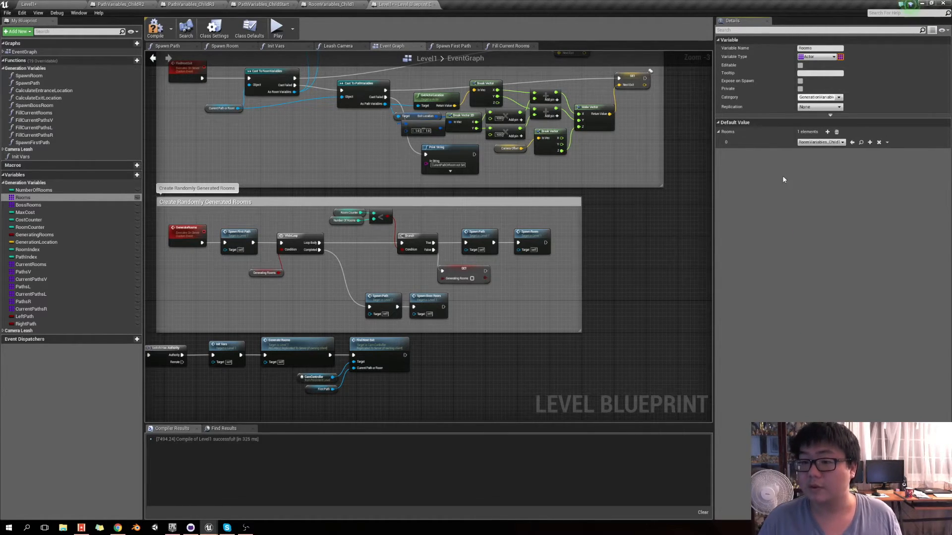
{"action": "left_click", "coordinate": [155, 28]}
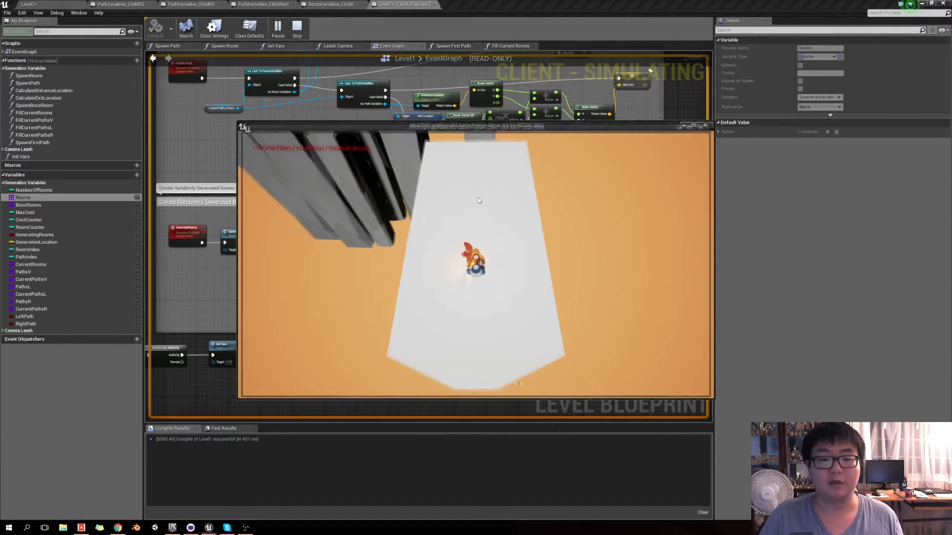
Play-test Level1 from the level editor, look over the generated rooms and paths in the viewport, and end the session
{"action": "key", "text": "Escape"}
{"action": "left_click", "coordinate": [59, 4]}
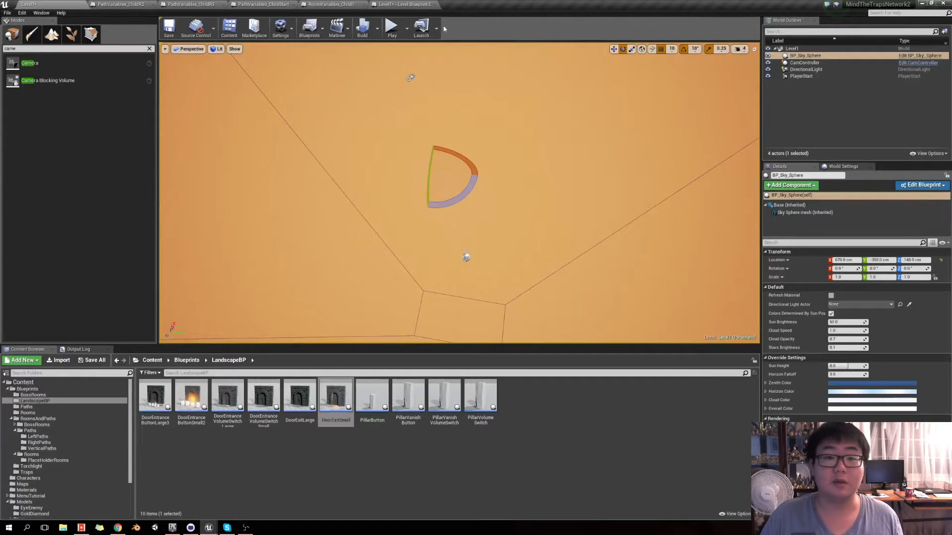
{"action": "left_click", "coordinate": [391, 28]}
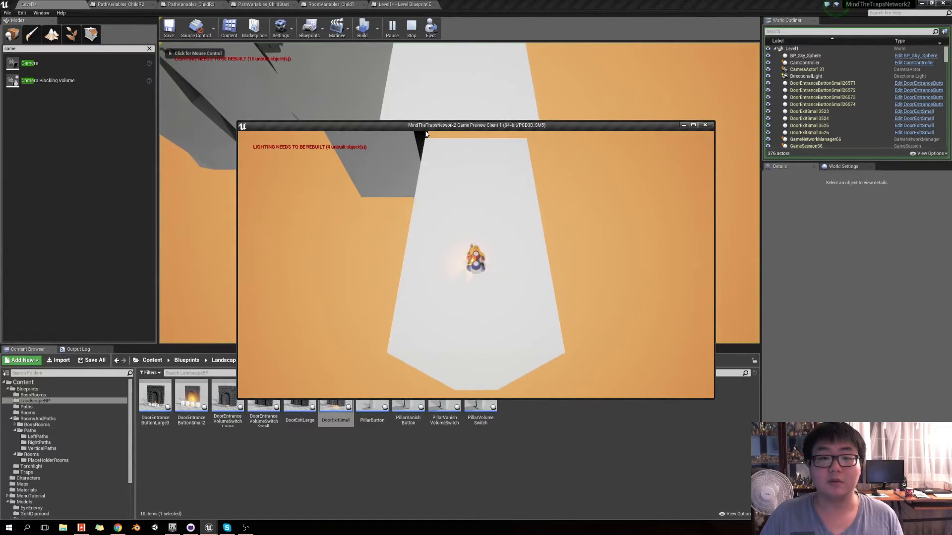
{"action": "right_click_drag", "start_coordinate": [446, 164], "coordinate": [484, 98]}
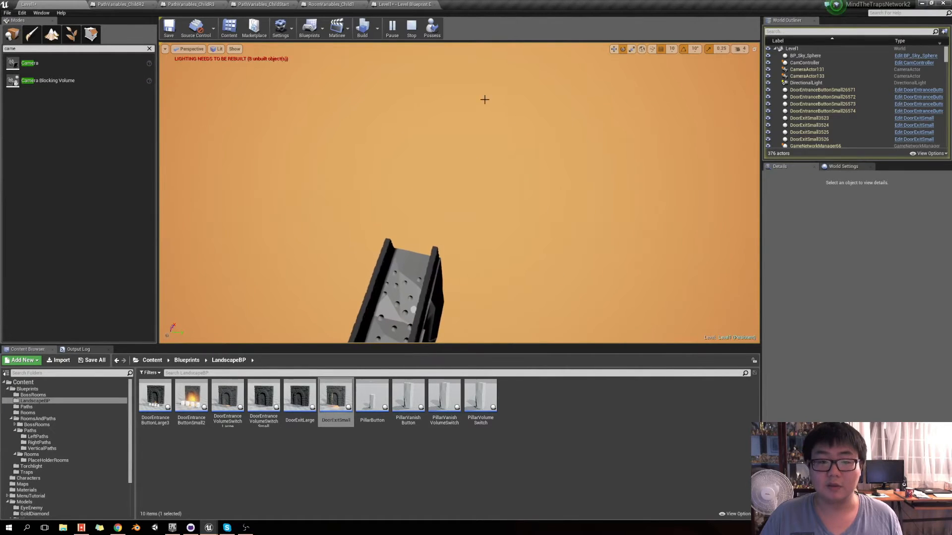
{"action": "right_click_drag", "start_coordinate": [440, 121], "coordinate": [447, 144]}
{"action": "left_click", "coordinate": [413, 31]}
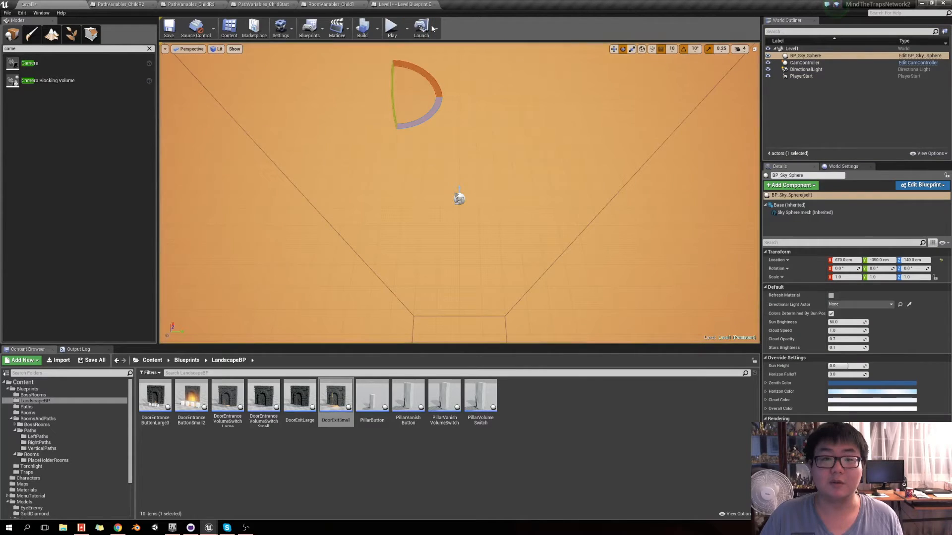
Set the number of players for play sessions to 1
{"action": "left_click", "coordinate": [407, 29]}
{"action": "left_click_drag", "start_coordinate": [465, 152], "coordinate": [407, 151]}
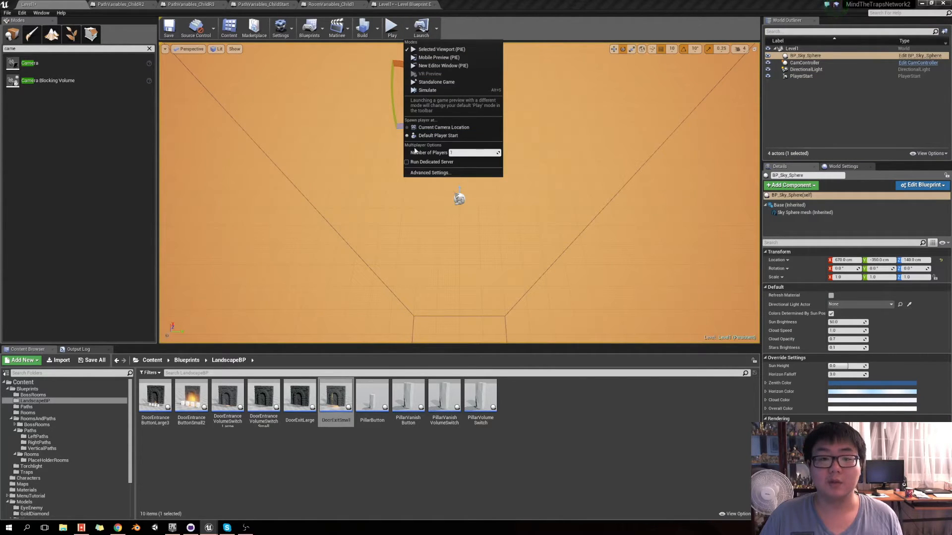
{"action": "left_click", "coordinate": [518, 100]}
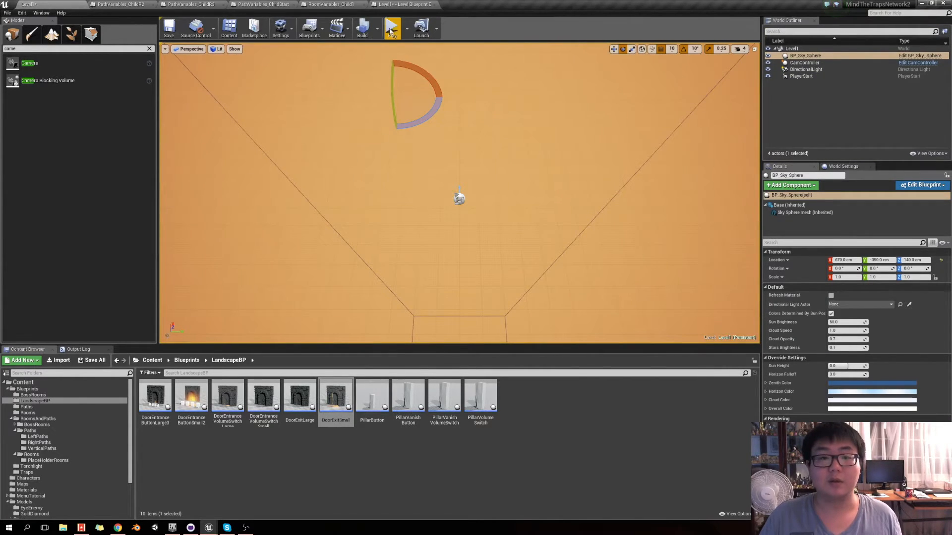
Run Level1, detach from the player to examine the generated rooms and paths, repossess the character and stop playing
{"action": "left_click", "coordinate": [393, 28]}
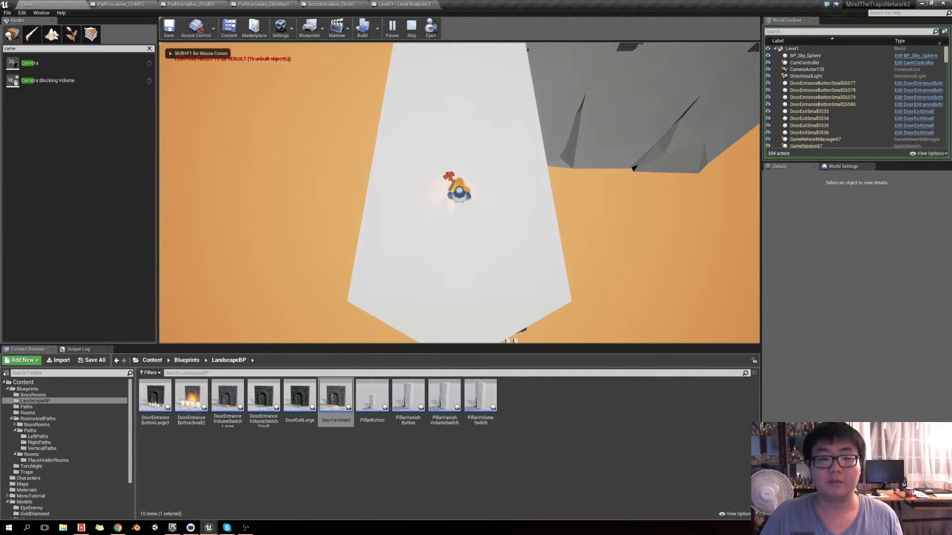
{"action": "left_click", "coordinate": [432, 28]}
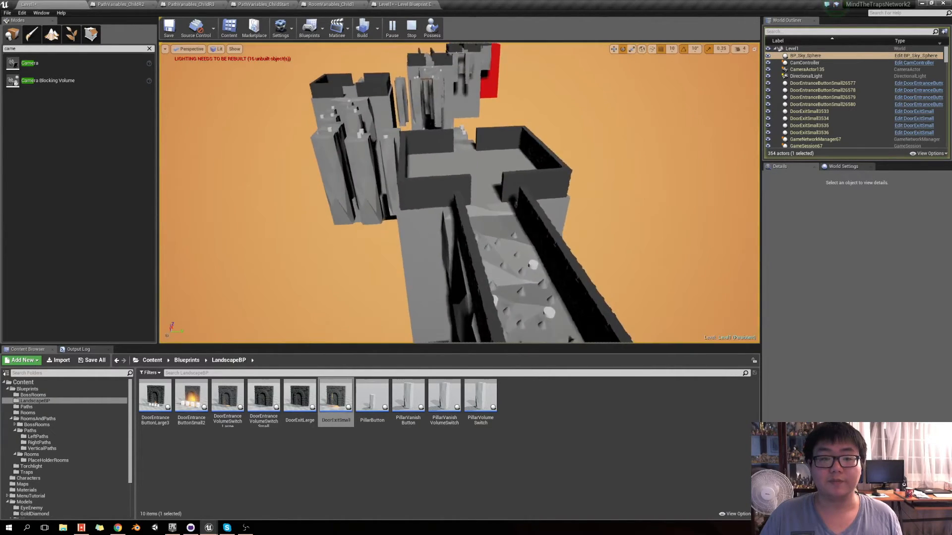
{"action": "right_click_drag", "start_coordinate": [459, 193], "coordinate": [458, 173]}
{"action": "mouse_move", "coordinate": [421, 132]}
{"action": "right_mouse_down"}
{"action": "mouse_move", "coordinate": [434, 129]}
{"action": "mouse_move", "coordinate": [422, 121]}
{"action": "mouse_move", "coordinate": [419, 132]}
{"action": "mouse_move", "coordinate": [427, 123]}
{"action": "right_mouse_up"}
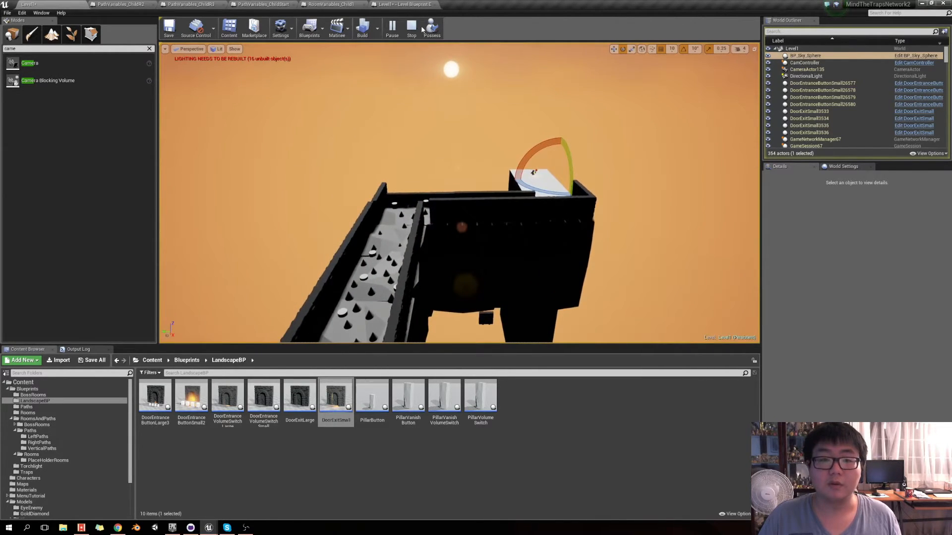
{"action": "left_click", "coordinate": [431, 29]}
{"action": "key", "text": "w"}
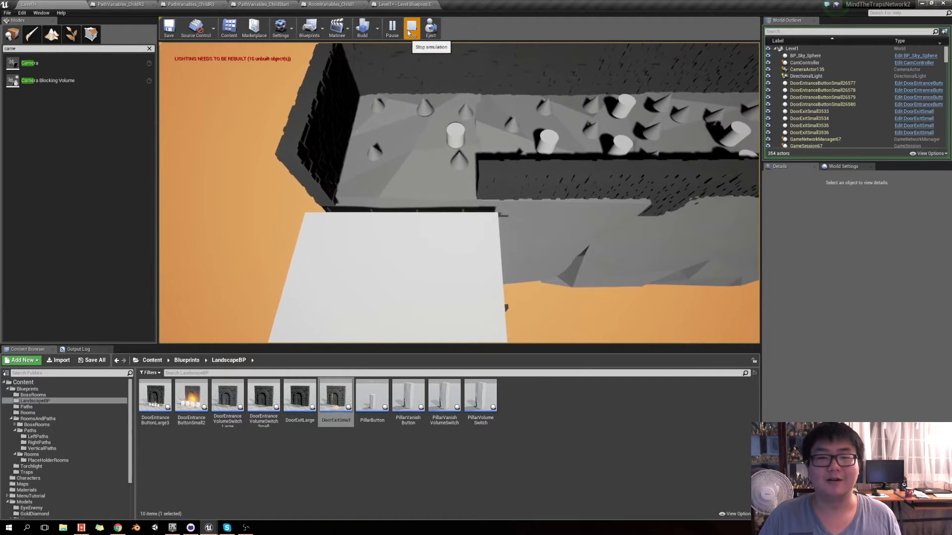
{"action": "left_click", "coordinate": [409, 32]}
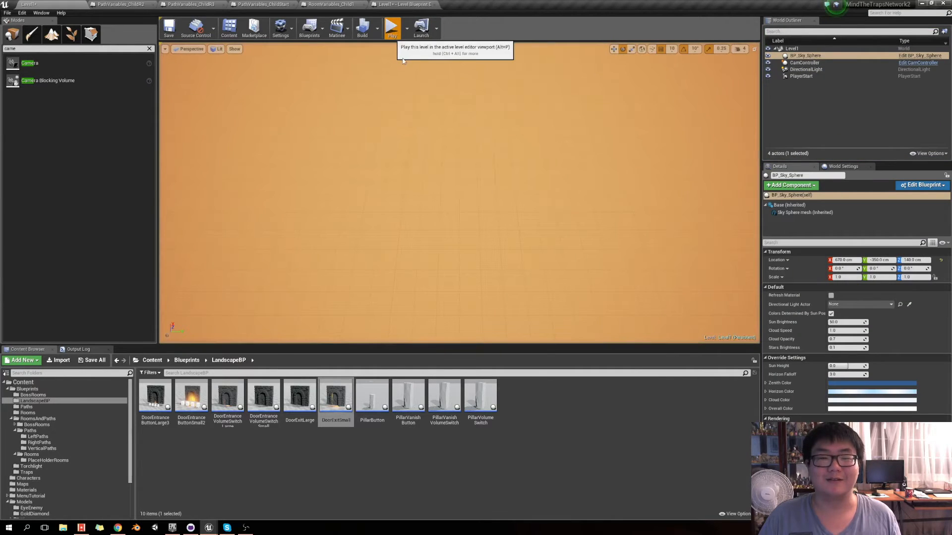
Play-test Level1 again, read the Play In Editor warnings about the attached doors, and dismiss the Message Log
{"action": "left_click", "coordinate": [407, 31]}
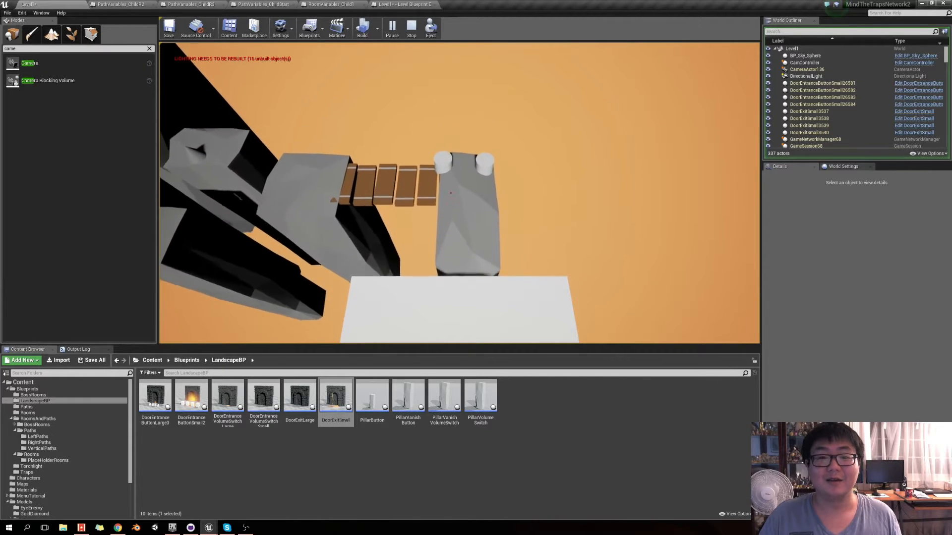
{"action": "key", "text": "Escape"}
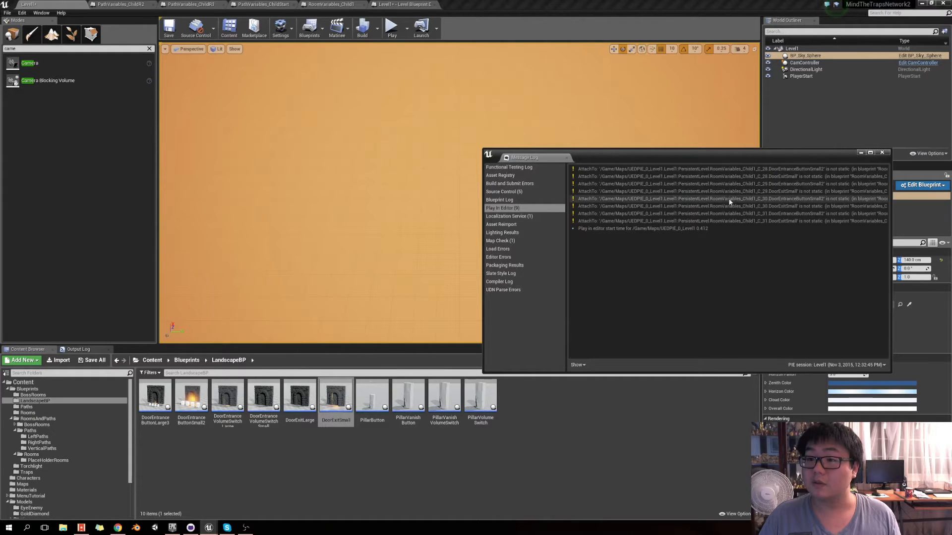
{"action": "left_click", "coordinate": [882, 152]}
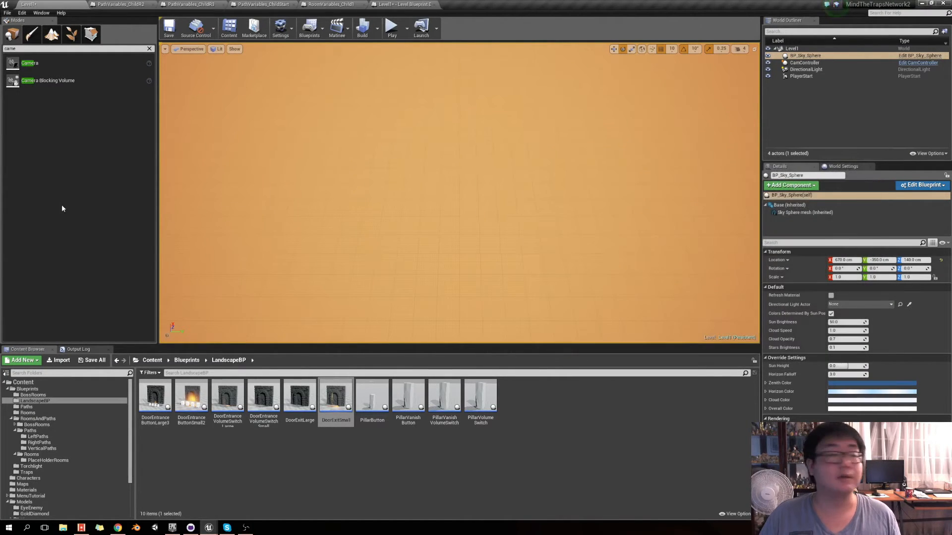
Open the DoorExitSmall Blueprint from the LandscapeBP folder
{"action": "double_click", "coordinate": [334, 396]}
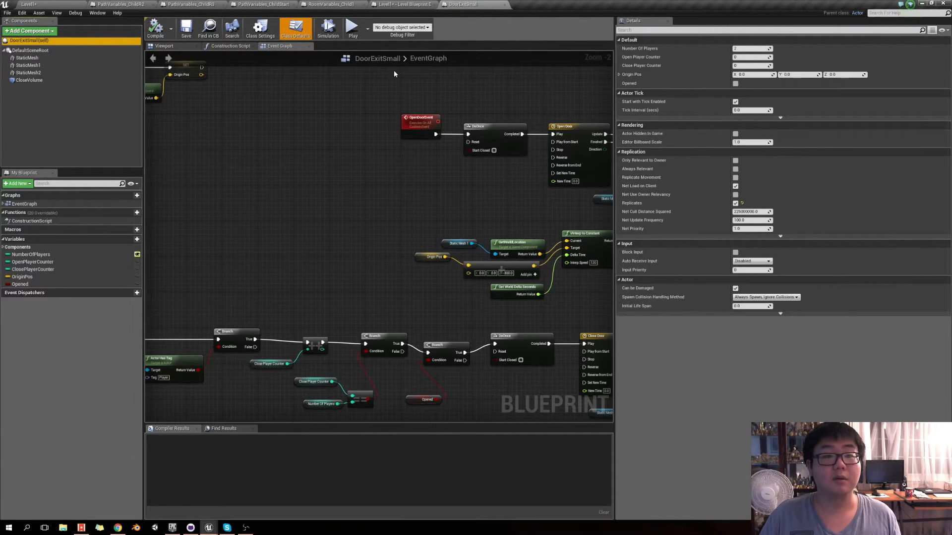
{"action": "left_click", "coordinate": [404, 4]}
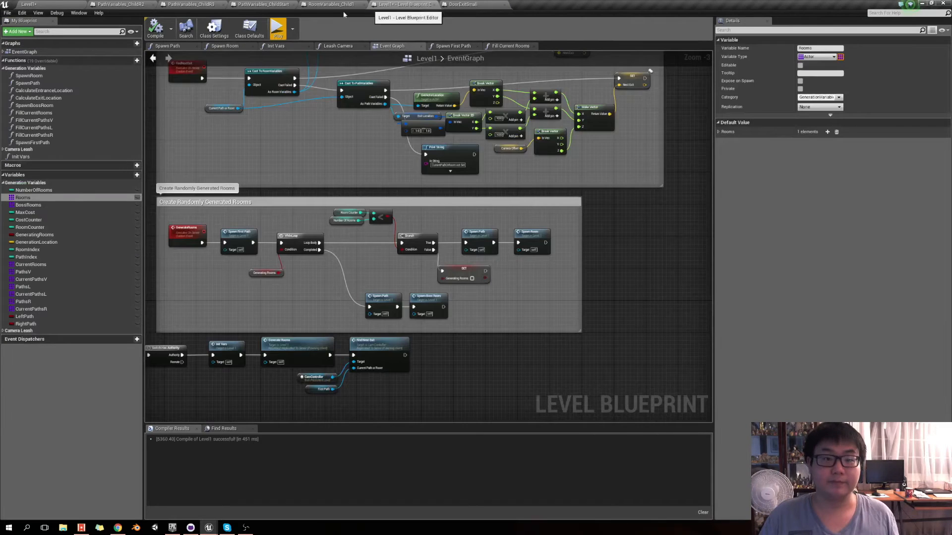
{"action": "left_click", "coordinate": [330, 4]}
Open the RoomVariables Blueprint from the RoomsAndPaths folder, check its DefaultSceneRoot's mobility, and close it
{"action": "left_click", "coordinate": [24, 4]}
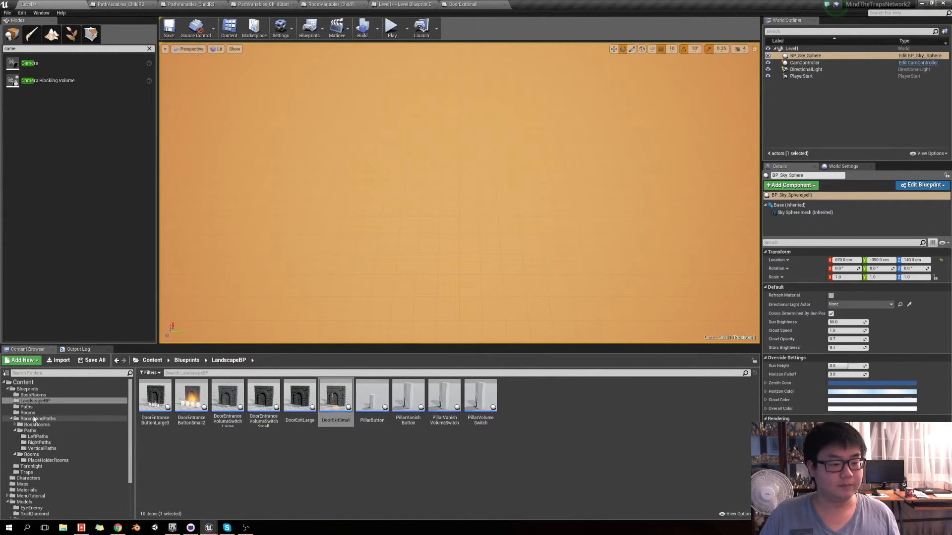
{"action": "left_click", "coordinate": [36, 419]}
{"action": "left_click", "coordinate": [30, 390]}
{"action": "left_click", "coordinate": [38, 419]}
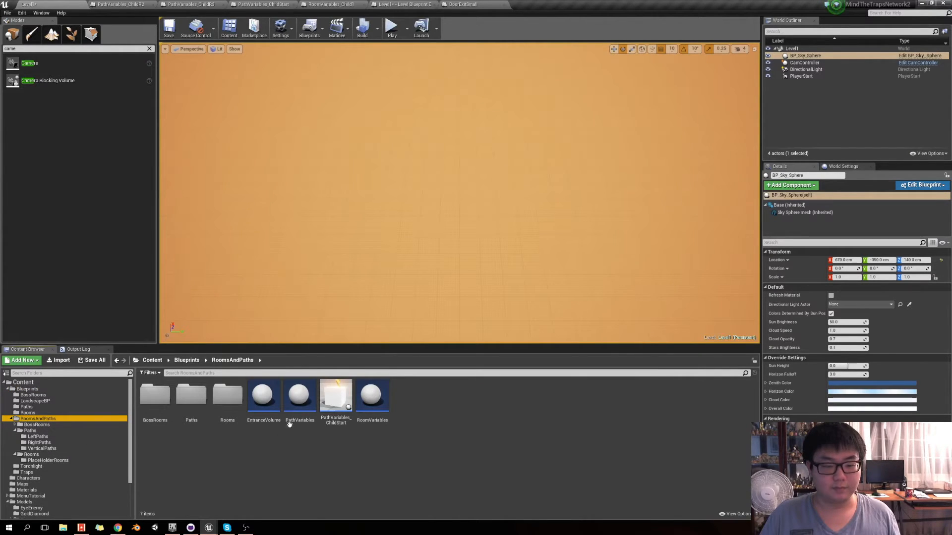
{"action": "double_click", "coordinate": [371, 399]}
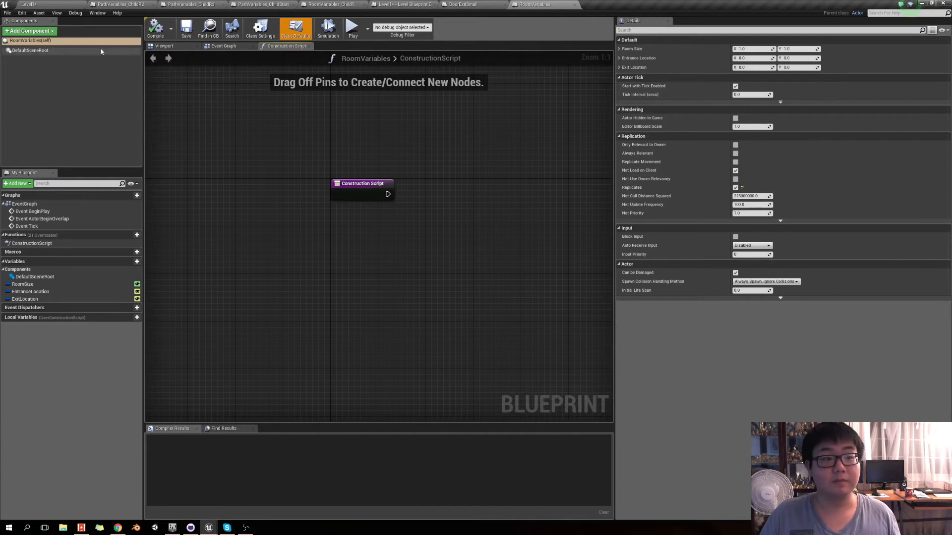
{"action": "left_click", "coordinate": [49, 50]}
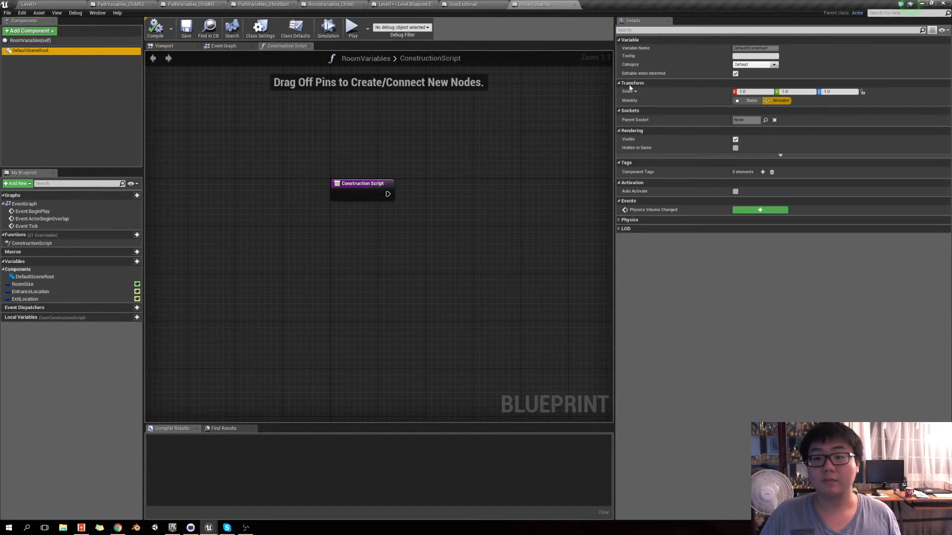
{"action": "left_click", "coordinate": [574, 4]}
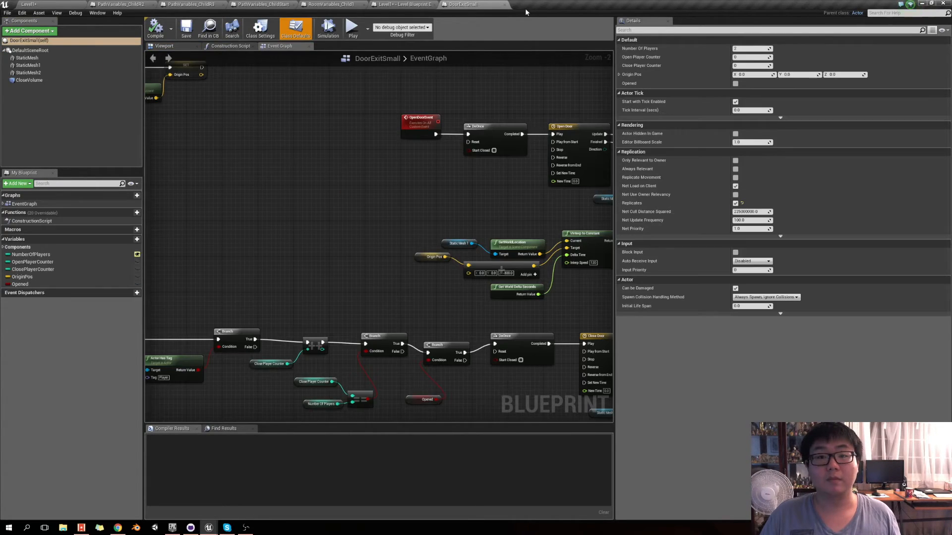
Set the DefaultSceneRoot's mobility to Movable in the DoorExitSmall Blueprint and close its editor
{"action": "left_click", "coordinate": [32, 4]}
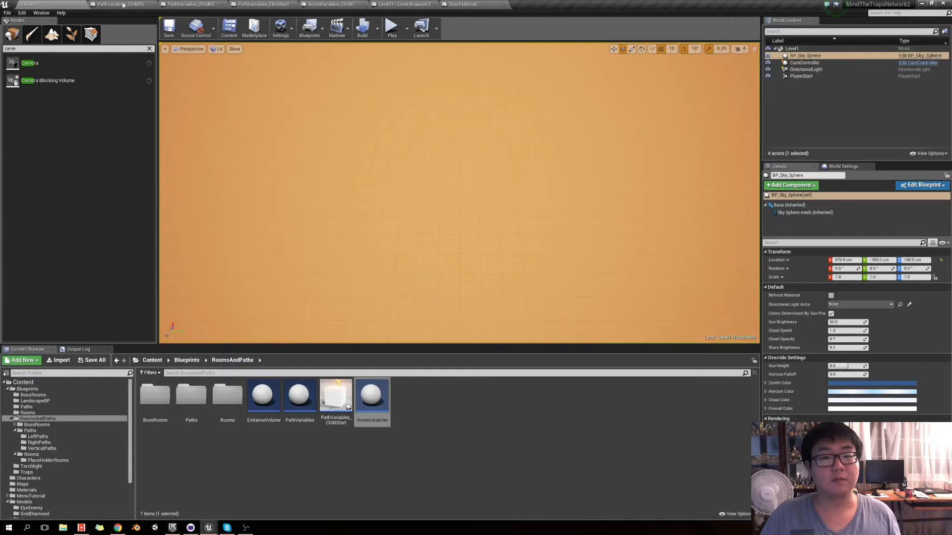
{"action": "left_click", "coordinate": [475, 4]}
{"action": "left_click", "coordinate": [40, 50]}
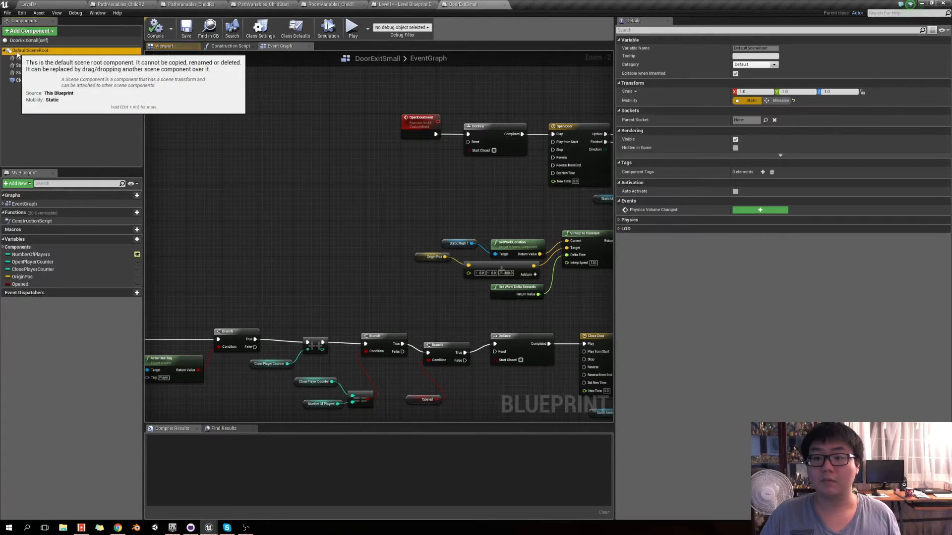
{"action": "left_click", "coordinate": [780, 100]}
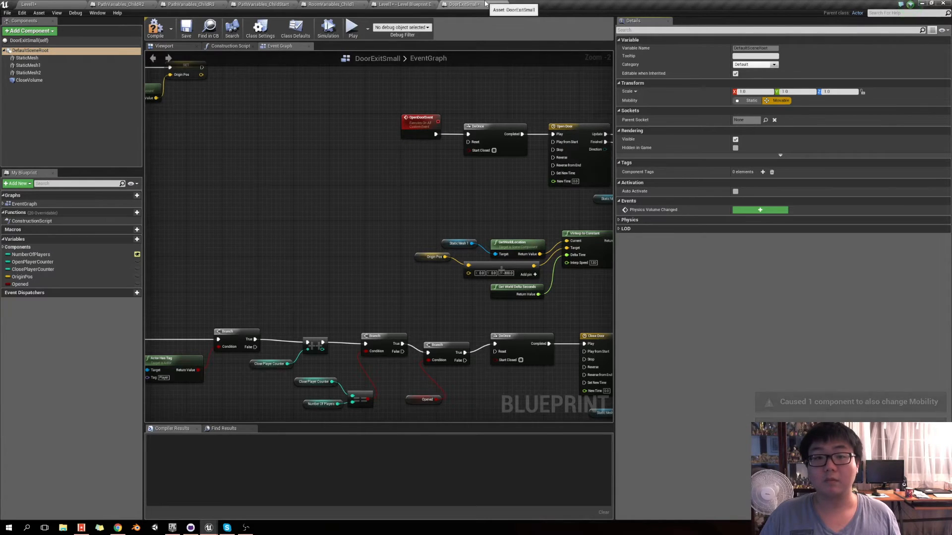
{"action": "left_click", "coordinate": [505, 4]}
Open the DoorExitLarge Blueprint from the LandscapeBP folder and return to the level editor
{"action": "left_click", "coordinate": [79, 4]}
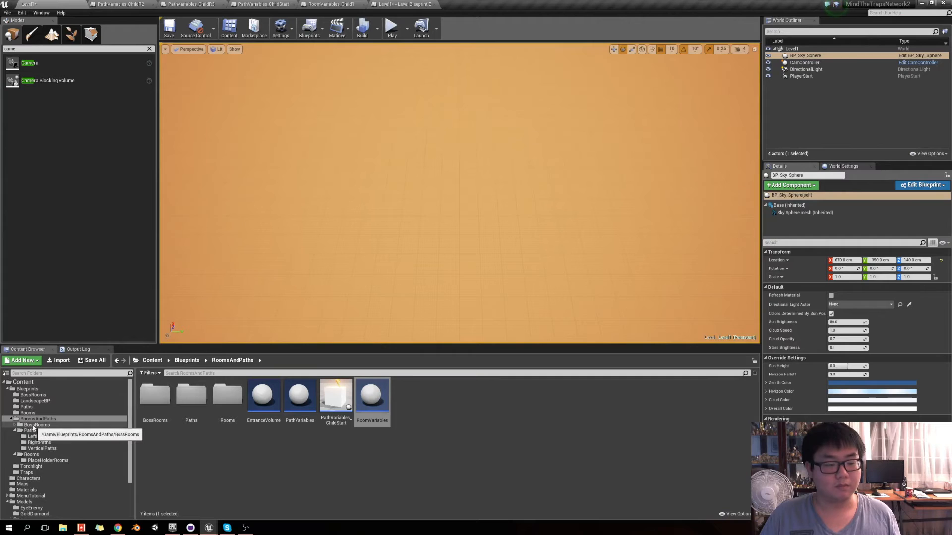
{"action": "left_click", "coordinate": [27, 389]}
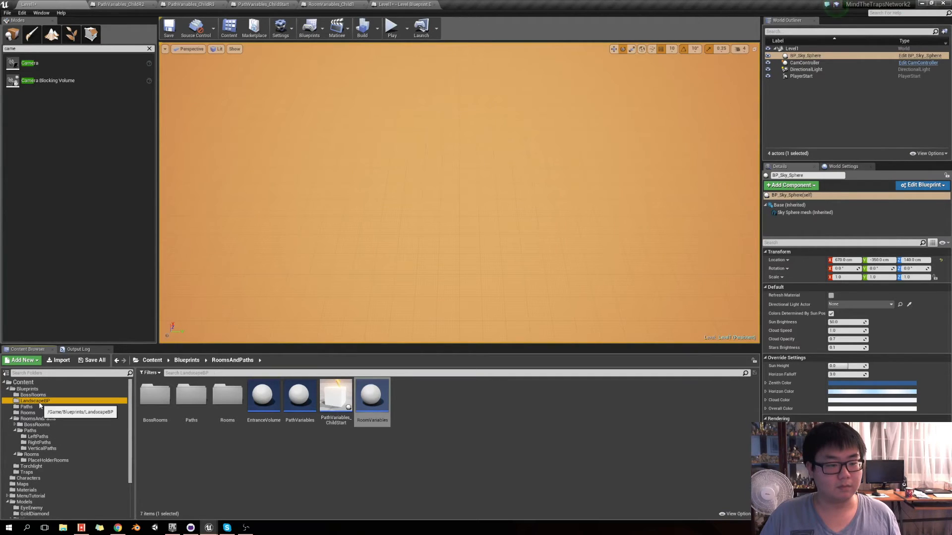
{"action": "left_click", "coordinate": [35, 401]}
{"action": "left_click", "coordinate": [27, 389]}
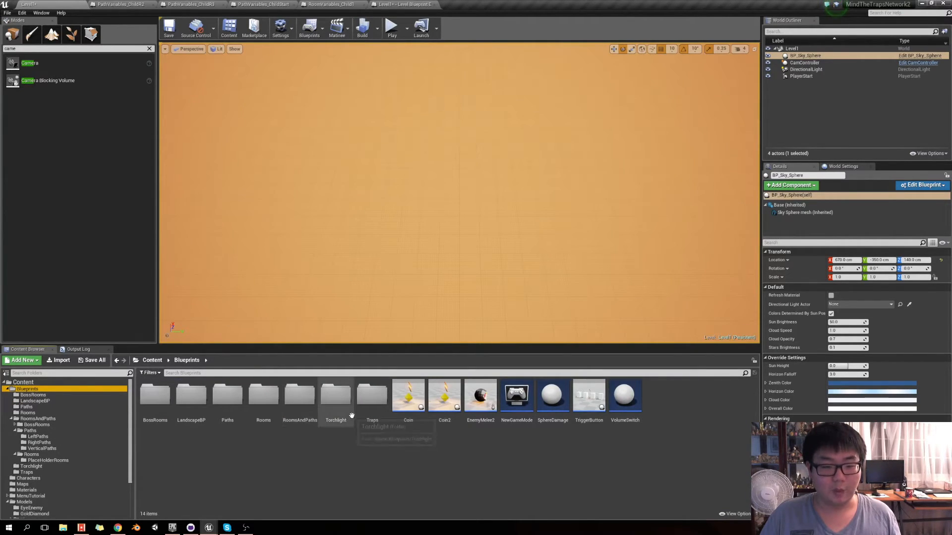
{"action": "left_click", "coordinate": [198, 421]}
{"action": "double_click", "coordinate": [198, 421]}
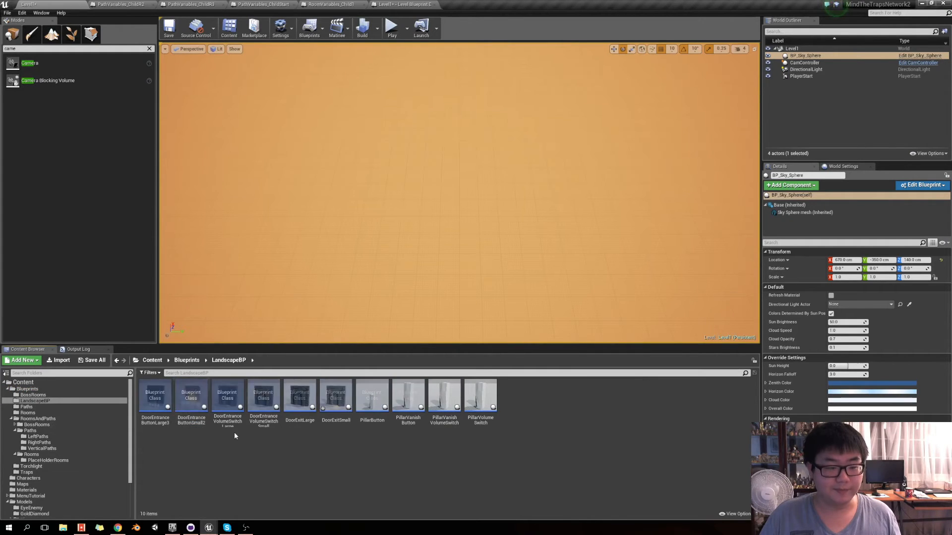
{"action": "double_click", "coordinate": [300, 425]}
{"action": "left_click", "coordinate": [28, 4]}
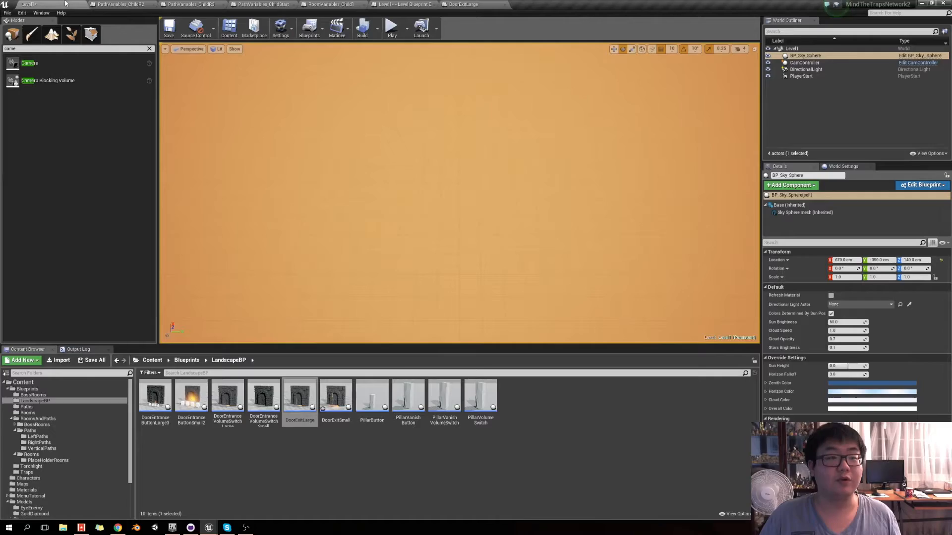
Open the DoorEntranceVolumeSwitchSmall and DoorEntranceVolumeSwitchLarge Blueprints from the LandscapeBP folder and return to the level editor
{"action": "left_click", "coordinate": [267, 399]}
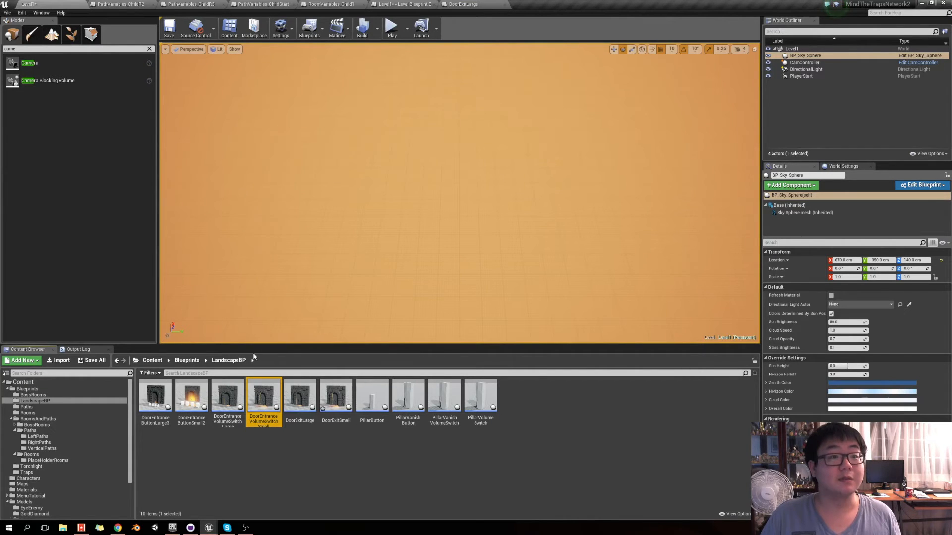
{"action": "double_click", "coordinate": [269, 401]}
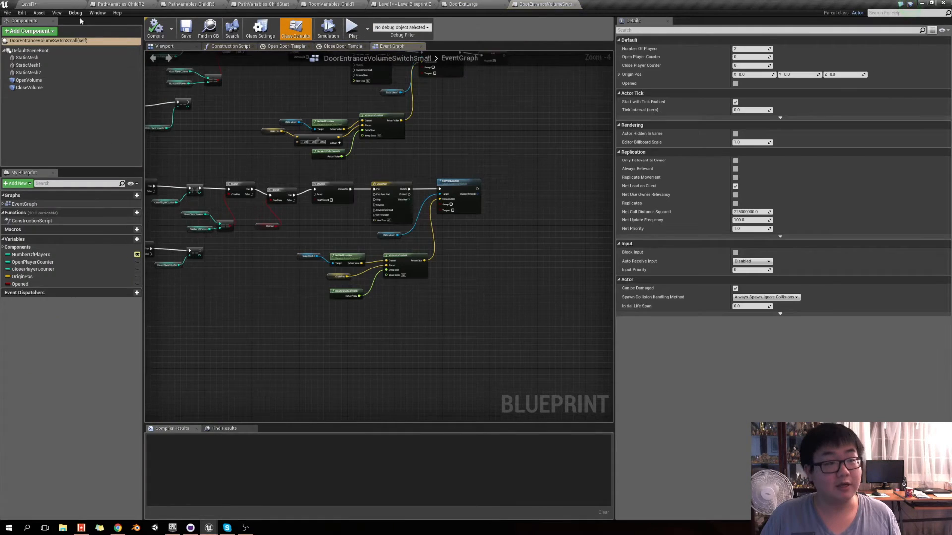
{"action": "left_click", "coordinate": [28, 4]}
{"action": "left_click", "coordinate": [236, 413]}
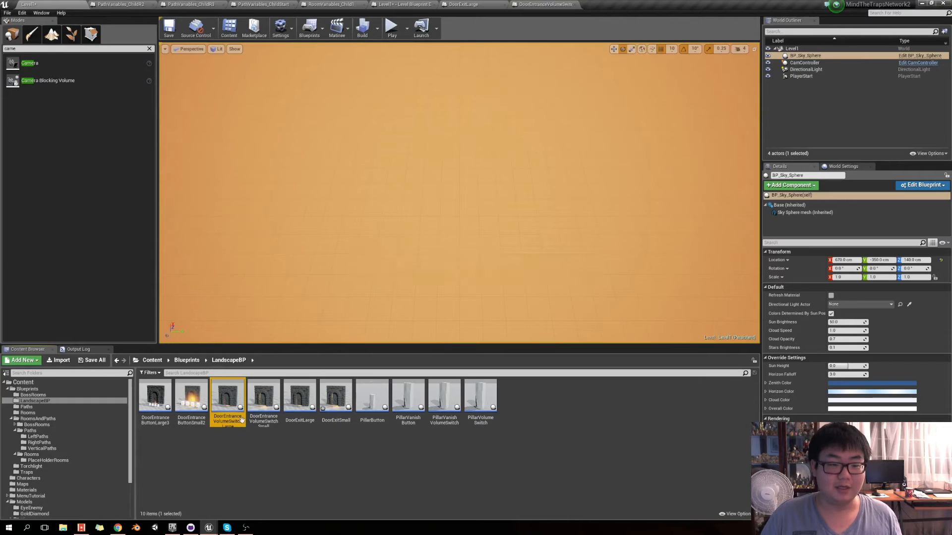
{"action": "double_click", "coordinate": [242, 419]}
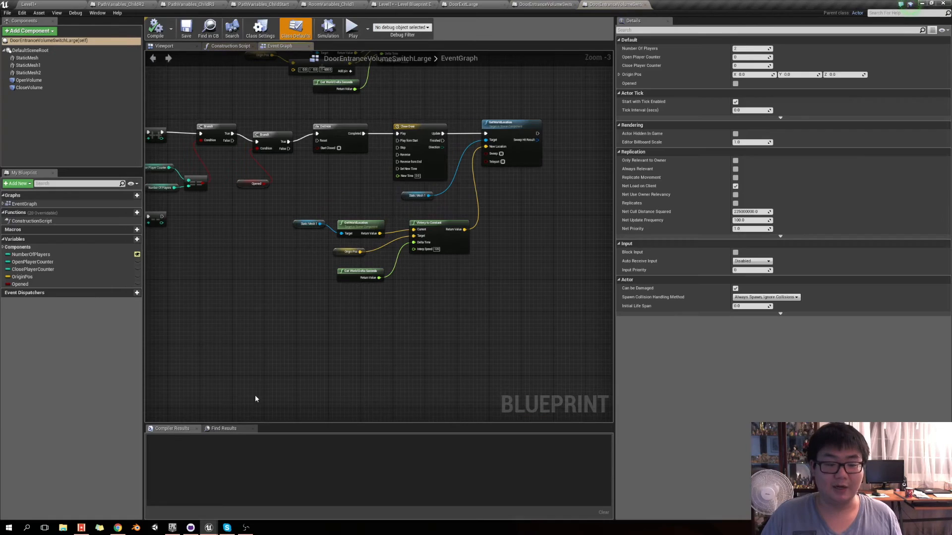
{"action": "left_click", "coordinate": [88, 4]}
Open the DoorEntranceButtonSmall2 and DoorEntranceButtonLarge3 Blueprints from the LandscapeBP folder
{"action": "double_click", "coordinate": [183, 395]}
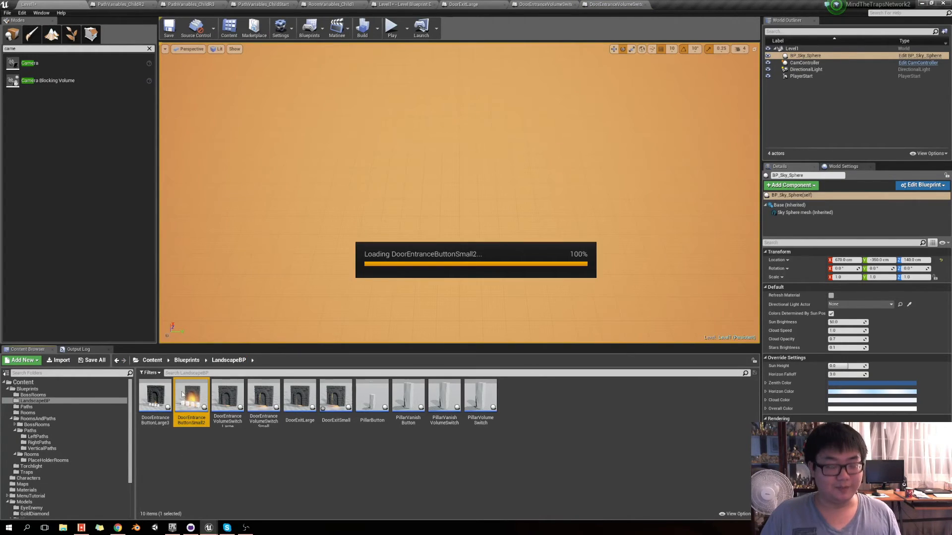
{"action": "left_click", "coordinate": [56, 4]}
{"action": "left_click", "coordinate": [156, 395]}
{"action": "double_click", "coordinate": [166, 390]}
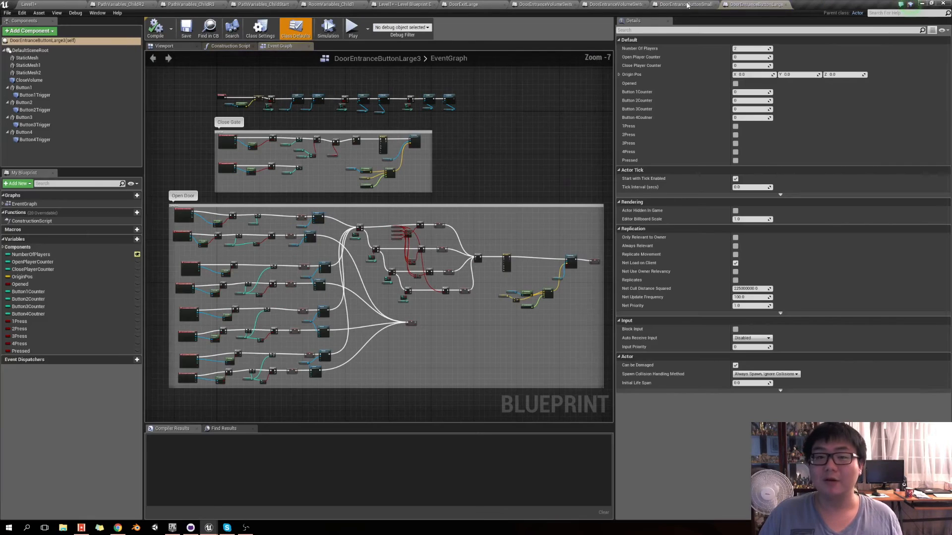
Set the DefaultSceneRoot's mobility to Movable in the DoorEntranceButtonLarge3 and DoorEntranceButtonSmall2 Blueprints
{"action": "left_click", "coordinate": [32, 50]}
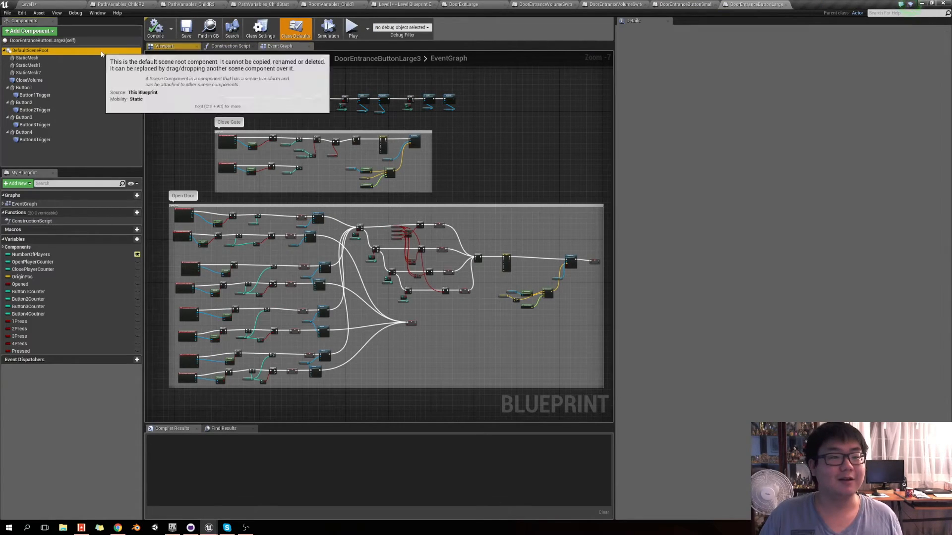
{"action": "left_click", "coordinate": [692, 4]}
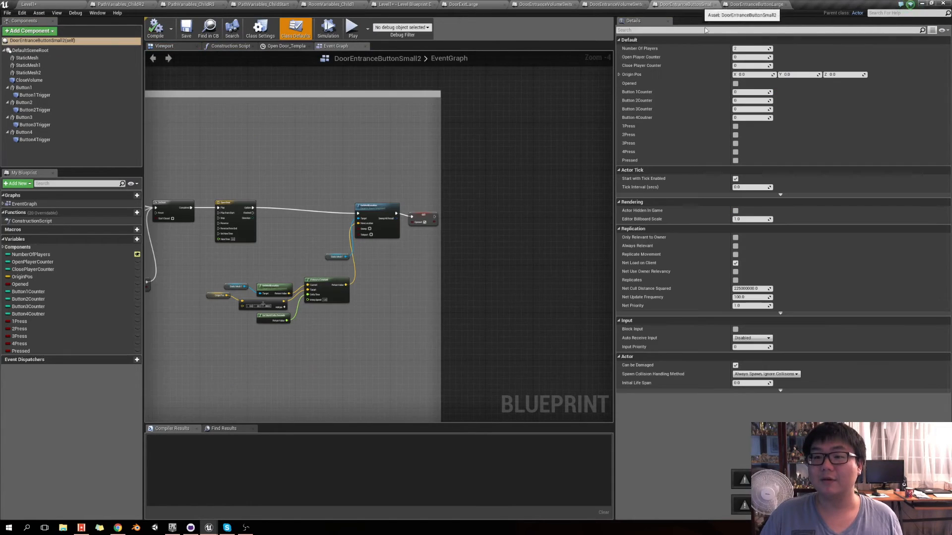
{"action": "left_click", "coordinate": [70, 51]}
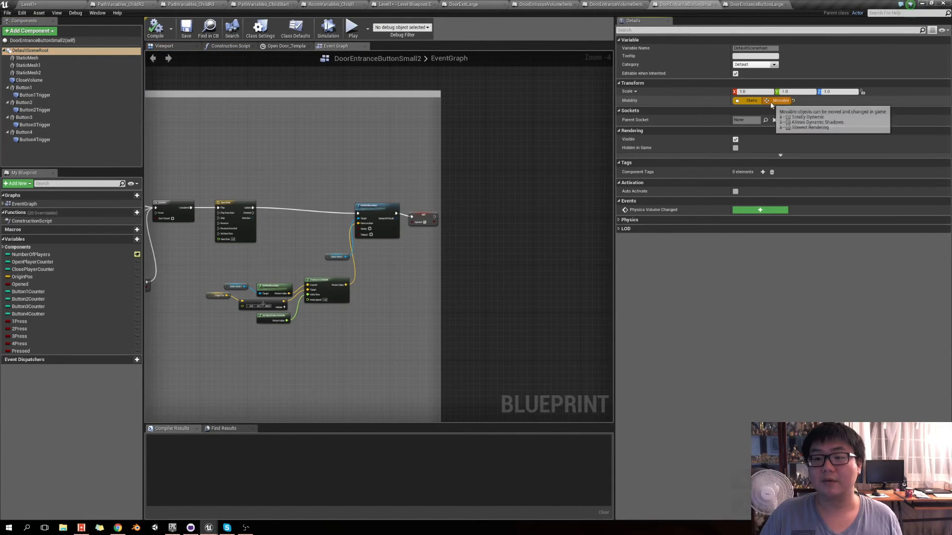
Set the DefaultSceneRoot's mobility to Movable in the DoorEntranceVolumeSwitchLarge and DoorEntranceVolumeSwitchSmall Blueprints
{"action": "left_click", "coordinate": [617, 5]}
{"action": "left_click", "coordinate": [33, 50]}
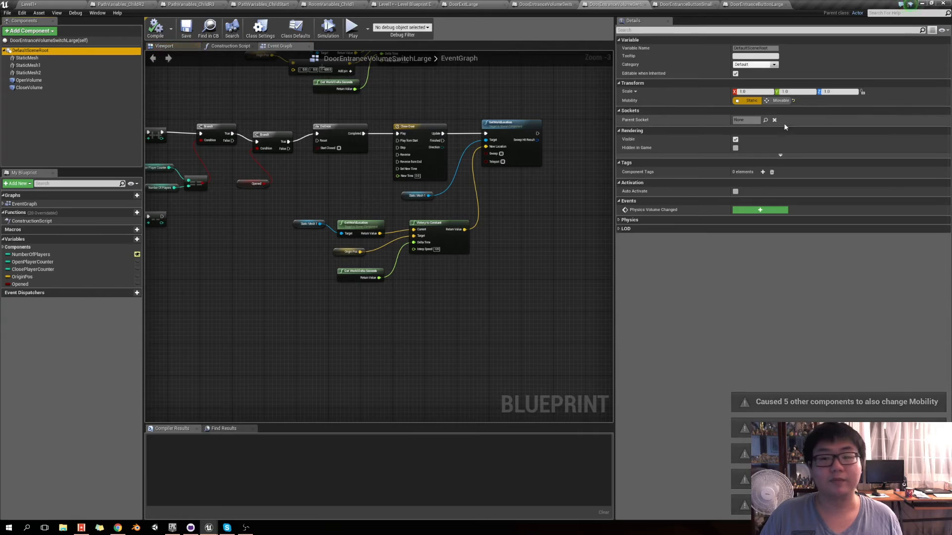
{"action": "left_click", "coordinate": [545, 5]}
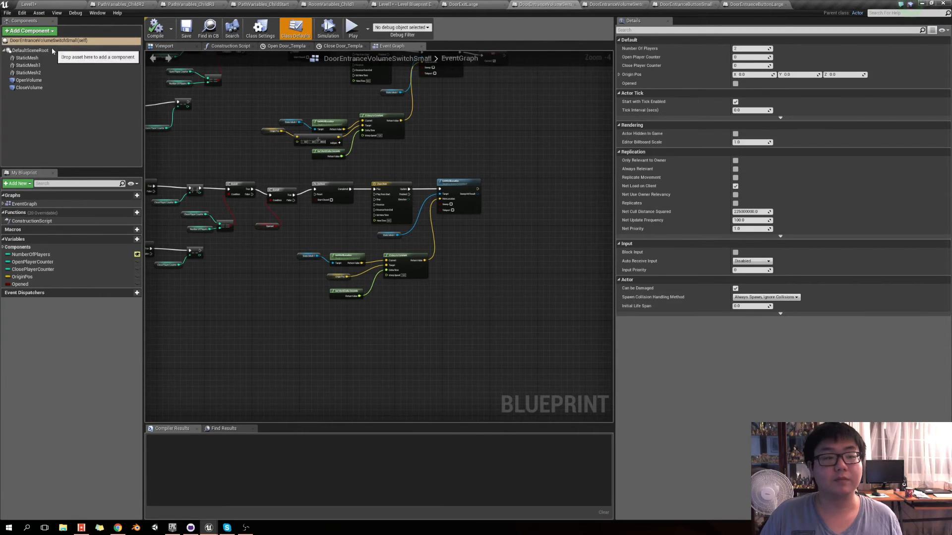
{"action": "left_click", "coordinate": [31, 50]}
Set the DefaultSceneRoot's mobility to Movable in the DoorExitLarge Blueprint
{"action": "left_click", "coordinate": [464, 5]}
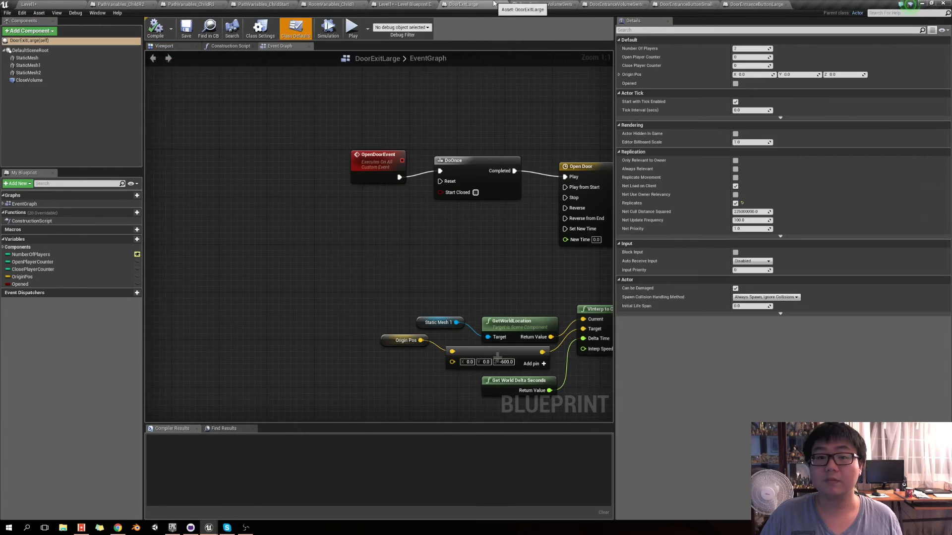
{"action": "left_click", "coordinate": [29, 50]}
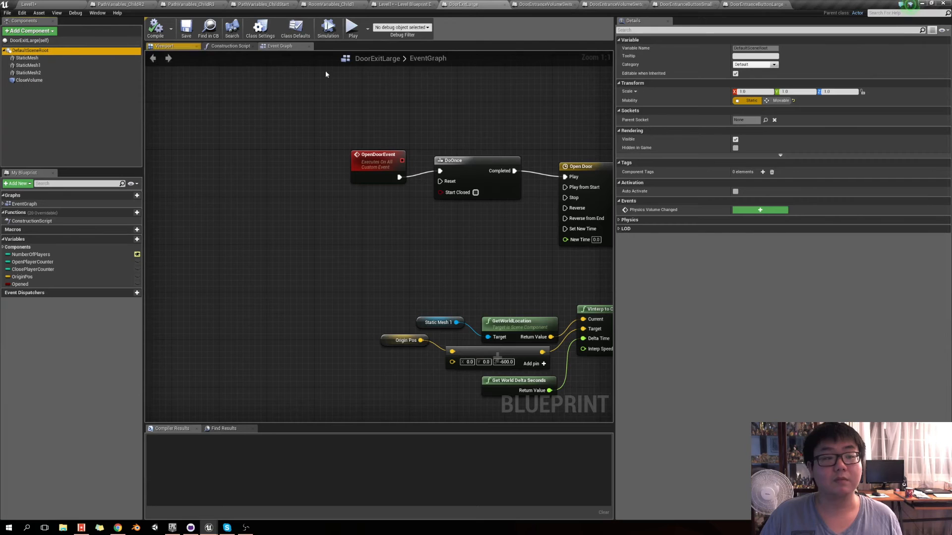
{"action": "left_click", "coordinate": [781, 100]}
Save the Level1 level Blueprint and return to the level editor
{"action": "left_click", "coordinate": [414, 4]}
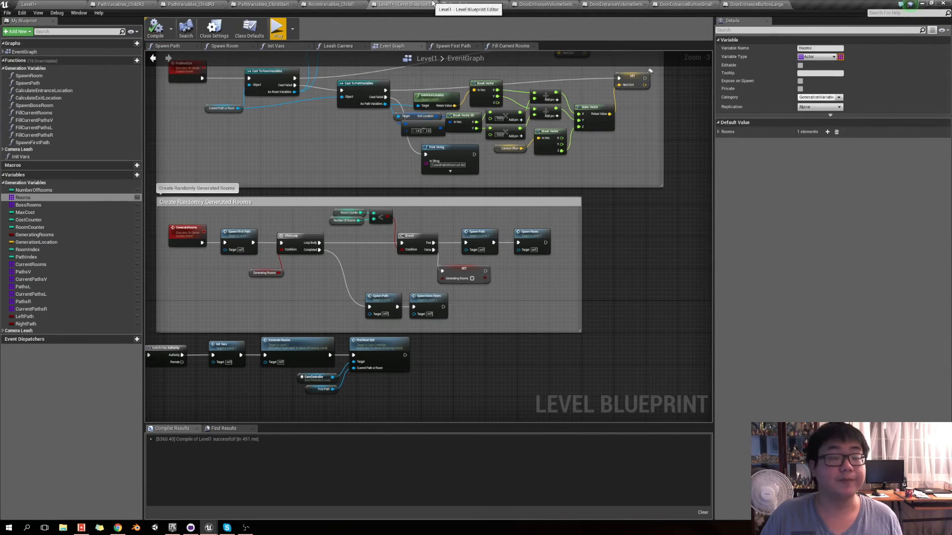
{"action": "key", "text": "ctrl+s"}
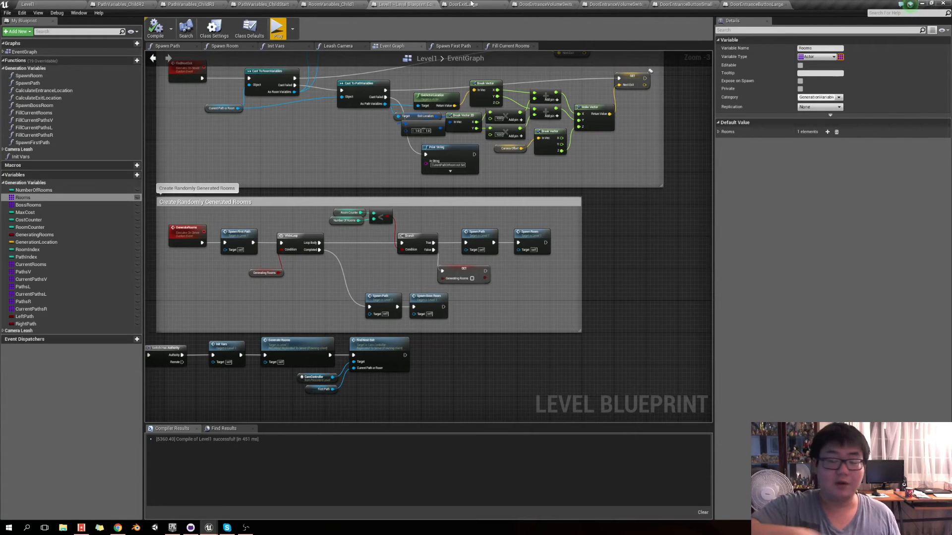
{"action": "left_click", "coordinate": [74, 4]}
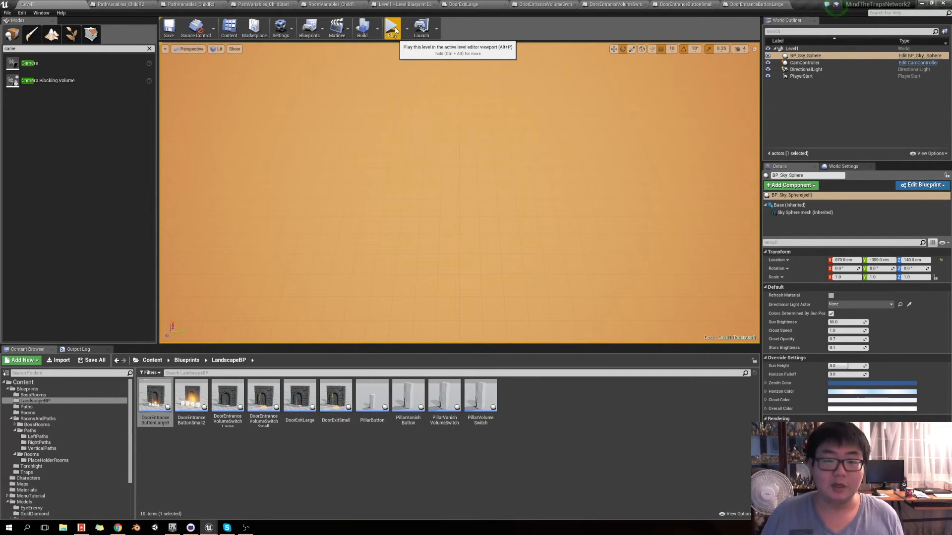
Play-test Level1, eject from the player to inspect the generated rooms and door, take control again and stop the session
{"action": "left_click", "coordinate": [363, 28]}
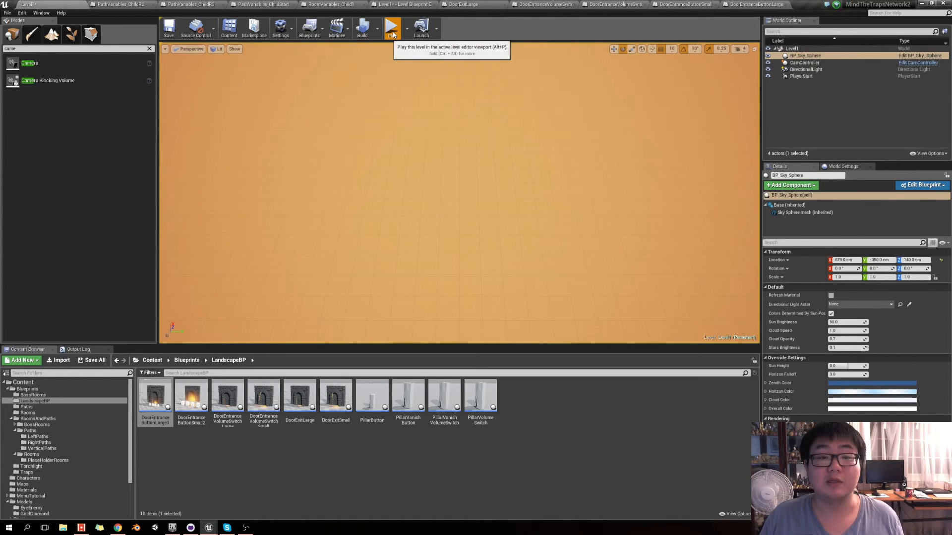
{"action": "left_click", "coordinate": [392, 25]}
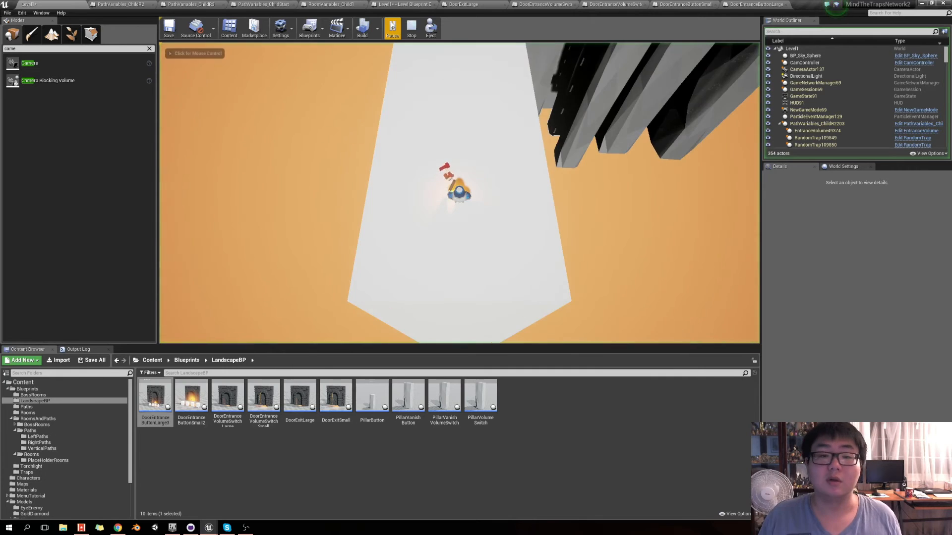
{"action": "left_click", "coordinate": [431, 26]}
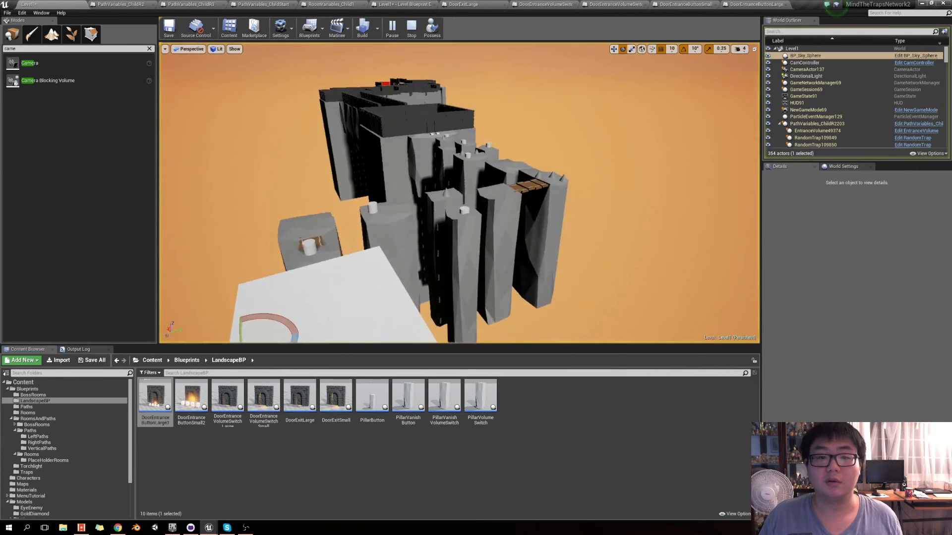
{"action": "key", "text": "w"}
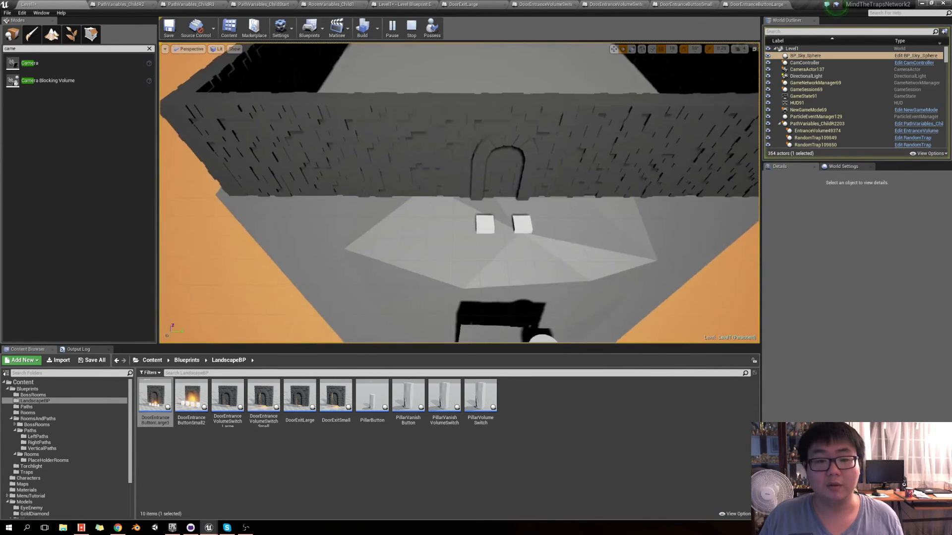
{"action": "right_click_drag", "start_coordinate": [459, 193], "coordinate": [459, 193]}
{"action": "right_click_drag", "start_coordinate": [468, 100], "coordinate": [467, 100]}
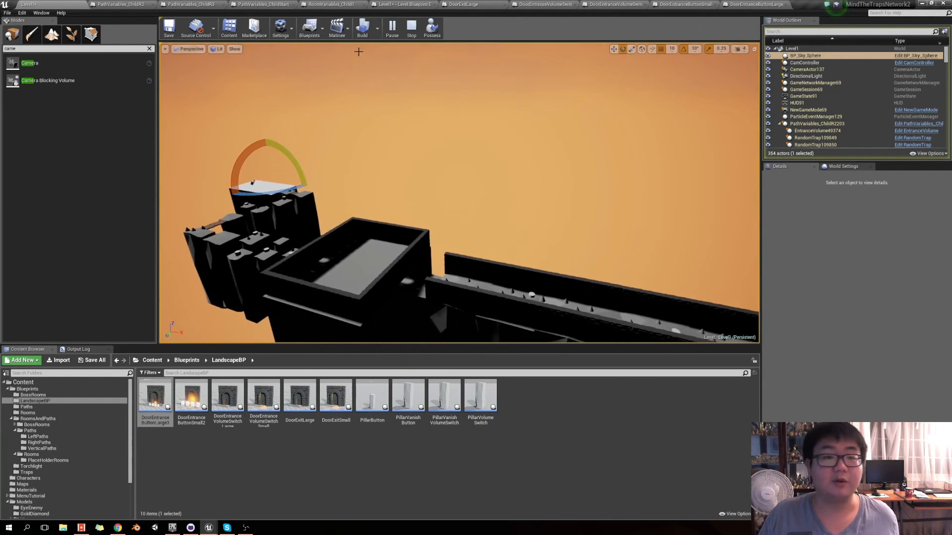
{"action": "left_click", "coordinate": [432, 27]}
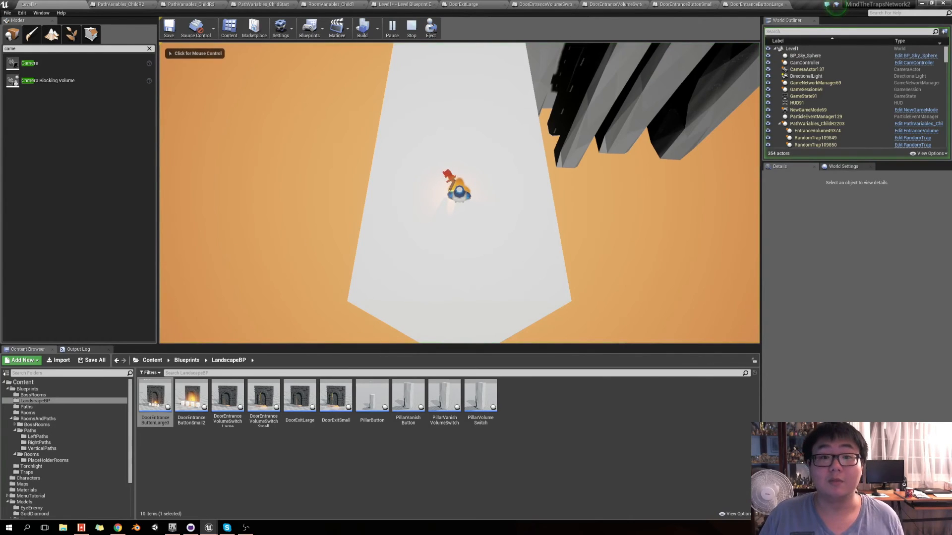
{"action": "left_click", "coordinate": [413, 27]}
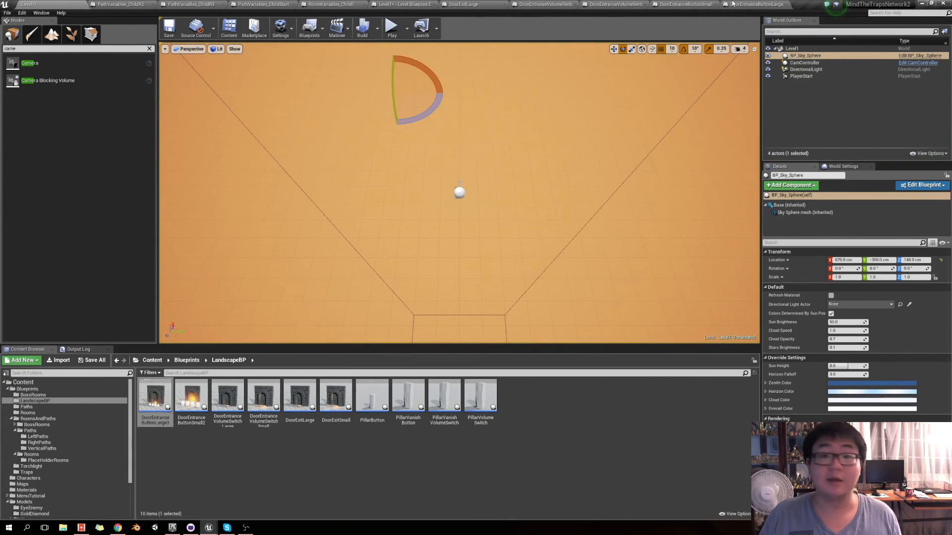
Examine the DoorEntranceButtonSmall2 event graph and look through the other open door Blueprints and the Level1 Blueprint
{"action": "left_click", "coordinate": [686, 4]}
{"action": "scroll", "coordinate": [404, 121], "scroll_direction": "up", "scroll_amount": 2}
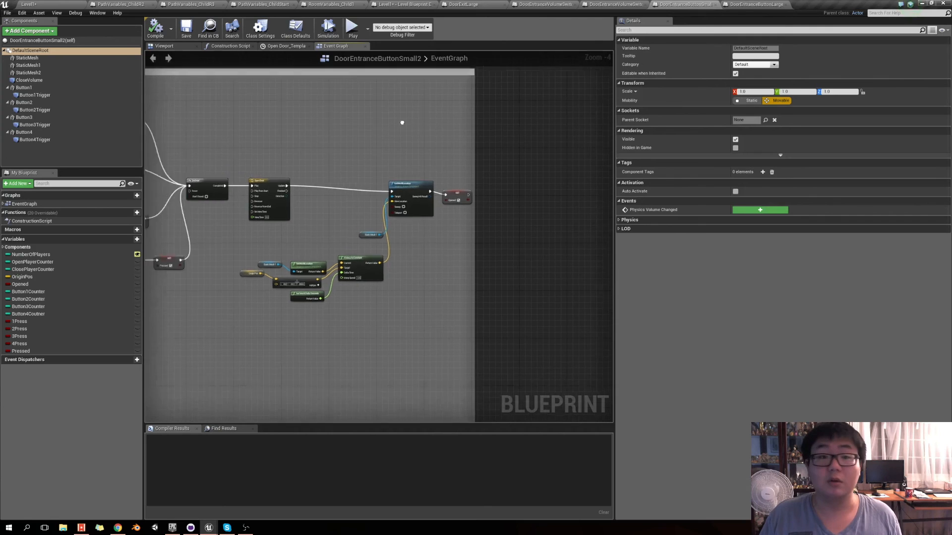
{"action": "right_click_drag", "start_coordinate": [268, 104], "coordinate": [555, 253]}
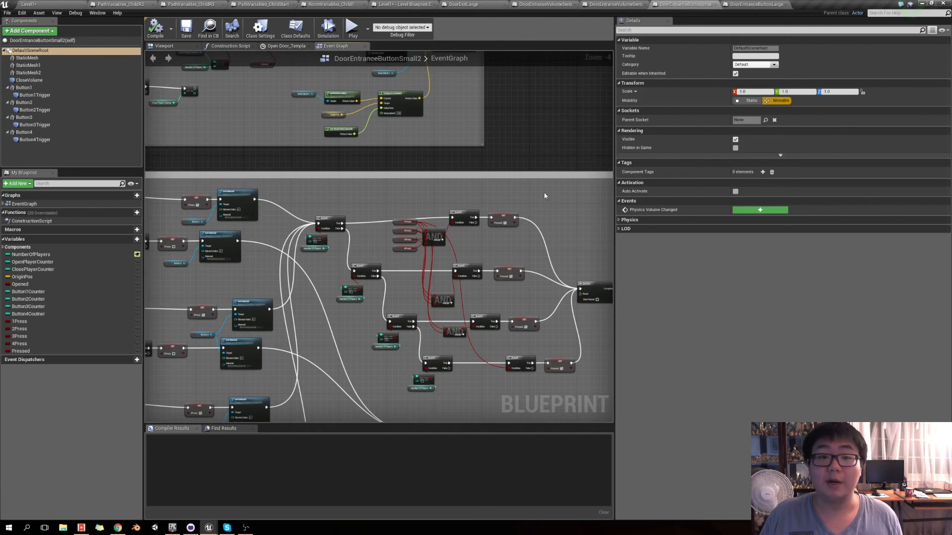
{"action": "right_click_drag", "start_coordinate": [544, 196], "coordinate": [379, 242]}
{"action": "left_click", "coordinate": [626, 4]}
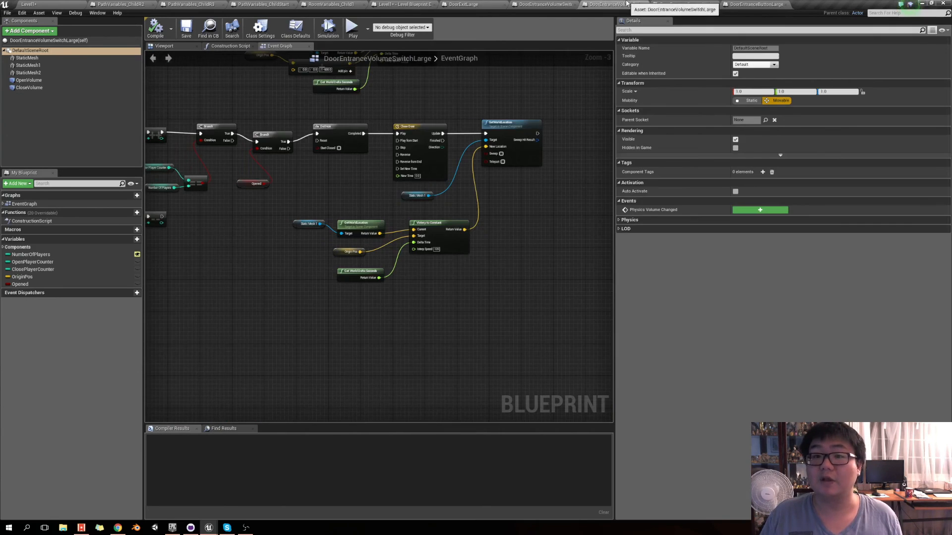
{"action": "left_click", "coordinate": [525, 5]}
{"action": "left_click", "coordinate": [447, 4]}
{"action": "left_click", "coordinate": [399, 4]}
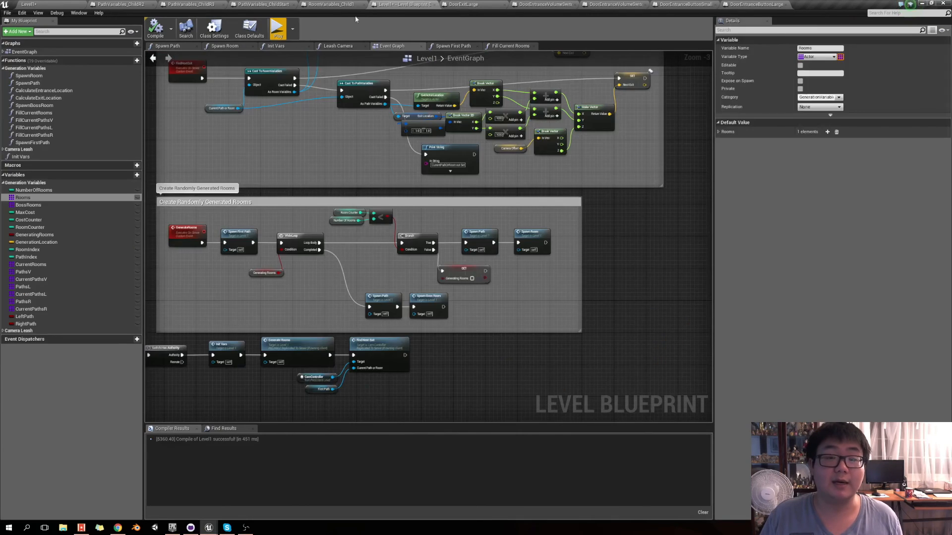
Open the RoomVariables_Child1 Blueprint, save all changed assets and return to the level editor
{"action": "left_click", "coordinate": [353, 5]}
{"action": "key", "text": "ctrl+shift+s"}
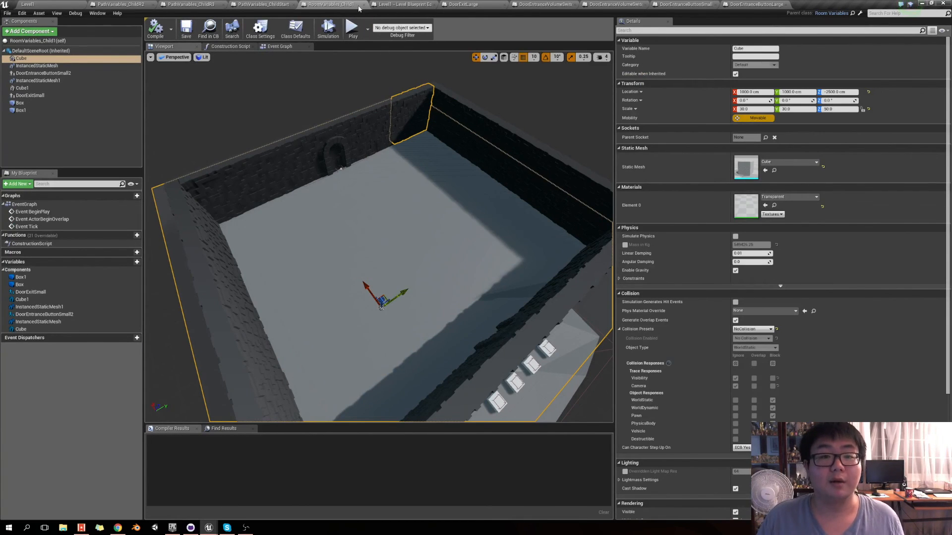
{"action": "left_click", "coordinate": [75, 4]}
{"action": "right_click_drag", "start_coordinate": [237, 108], "coordinate": [377, 50]}
{"action": "right_click_drag", "start_coordinate": [549, 253], "coordinate": [528, 303]}
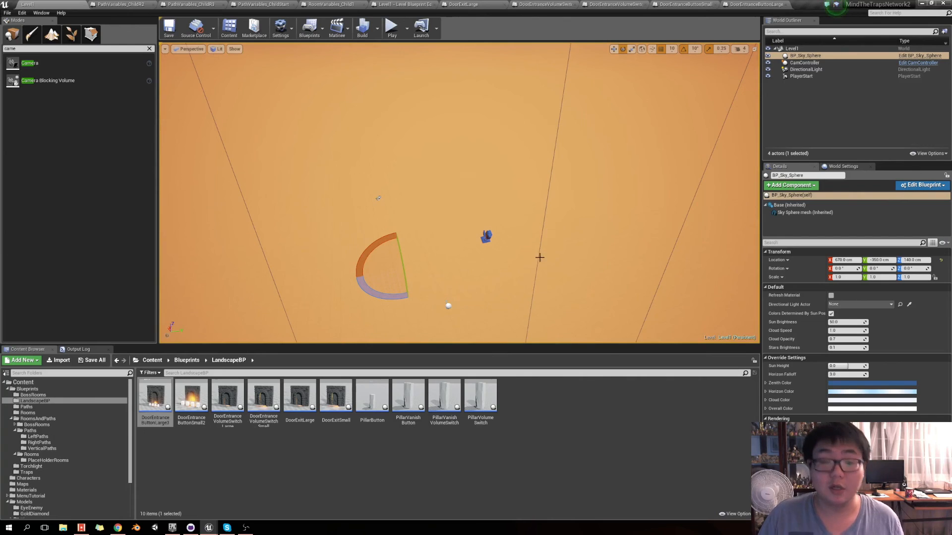